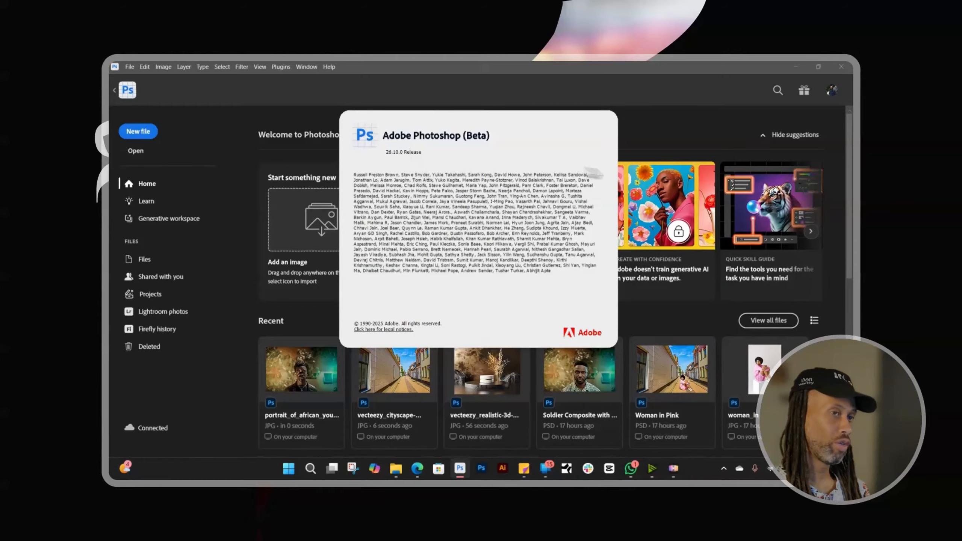
Switch to the Creative Cloud app and view the beta versions in its list of apps
{"action": "left_click", "coordinate": [665, 150]}
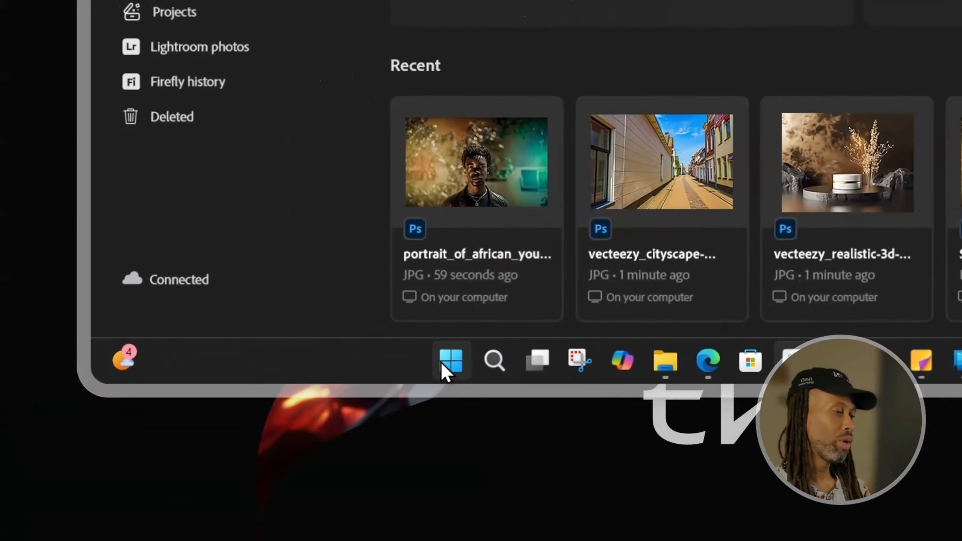
{"action": "left_click", "coordinate": [443, 364]}
{"action": "left_click", "coordinate": [497, 123]}
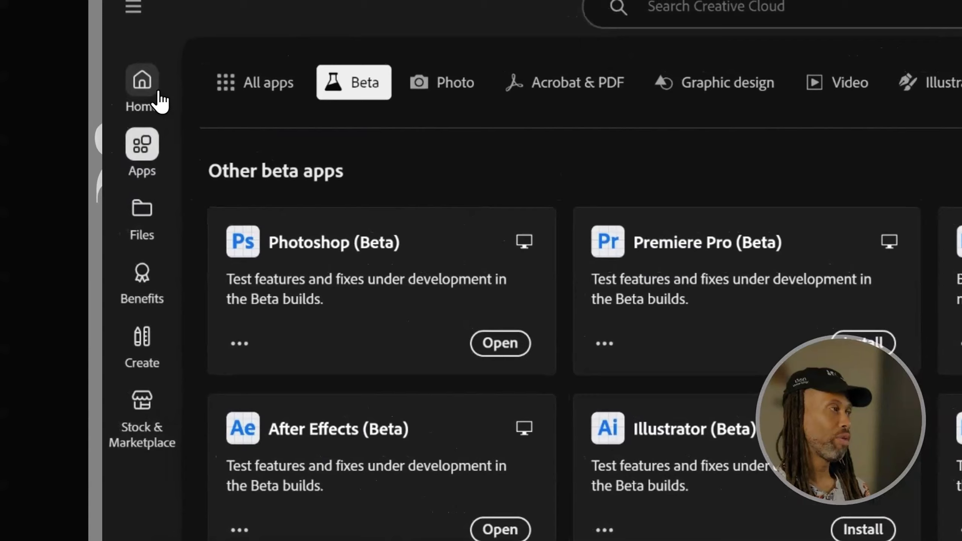
{"action": "left_click", "coordinate": [102, 76]}
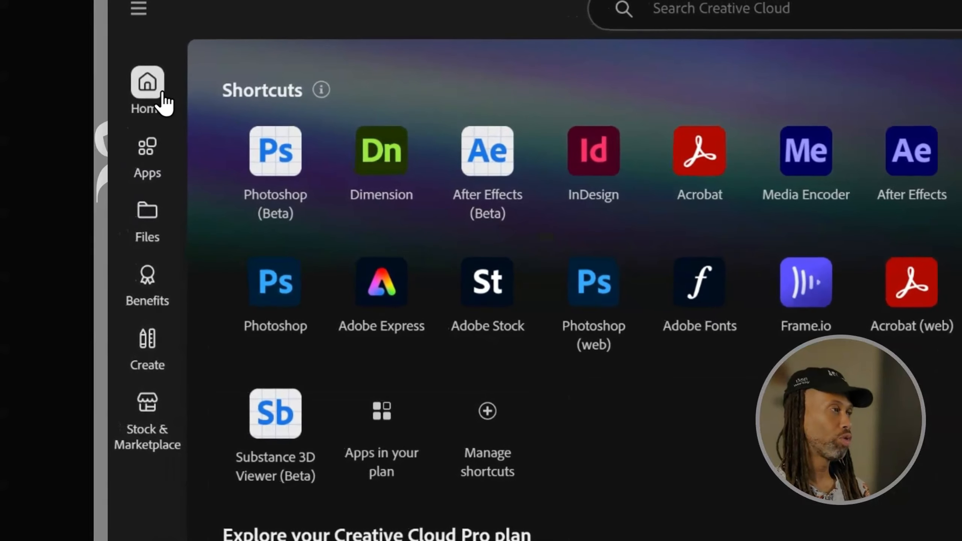
{"action": "left_click", "coordinate": [147, 149]}
{"action": "left_click", "coordinate": [273, 93]}
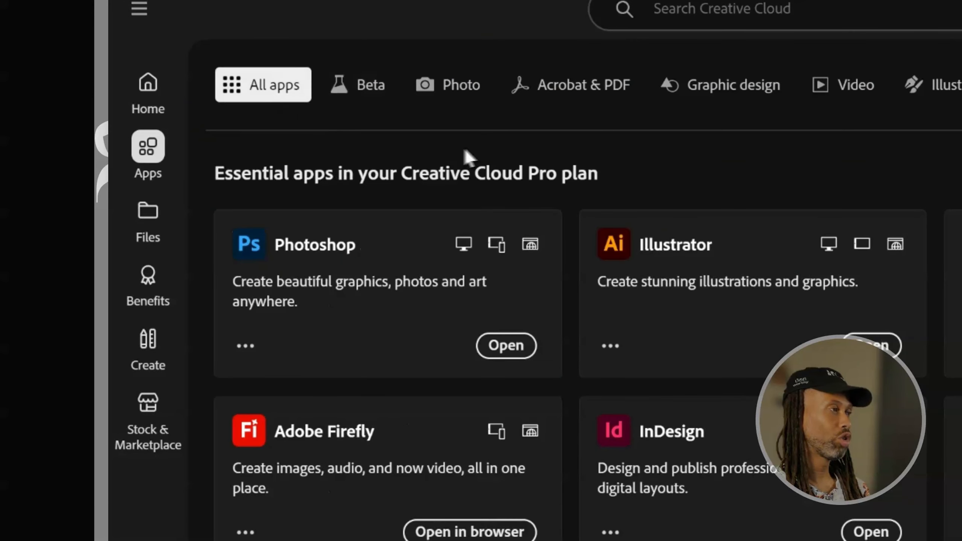
{"action": "left_click", "coordinate": [386, 95]}
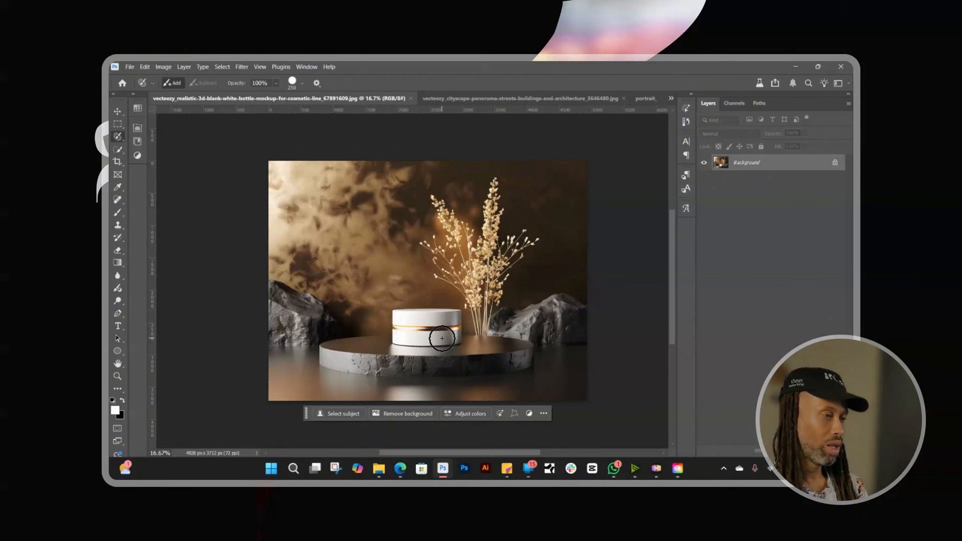
Brush a selection over the white cosmetic jar on the stone podium and remove the jar from the scene
{"action": "mouse_move", "coordinate": [407, 320]}
{"action": "left_mouse_down"}
{"action": "mouse_move", "coordinate": [395, 323]}
{"action": "mouse_move", "coordinate": [447, 330]}
{"action": "mouse_move", "coordinate": [419, 333]}
{"action": "left_mouse_up"}
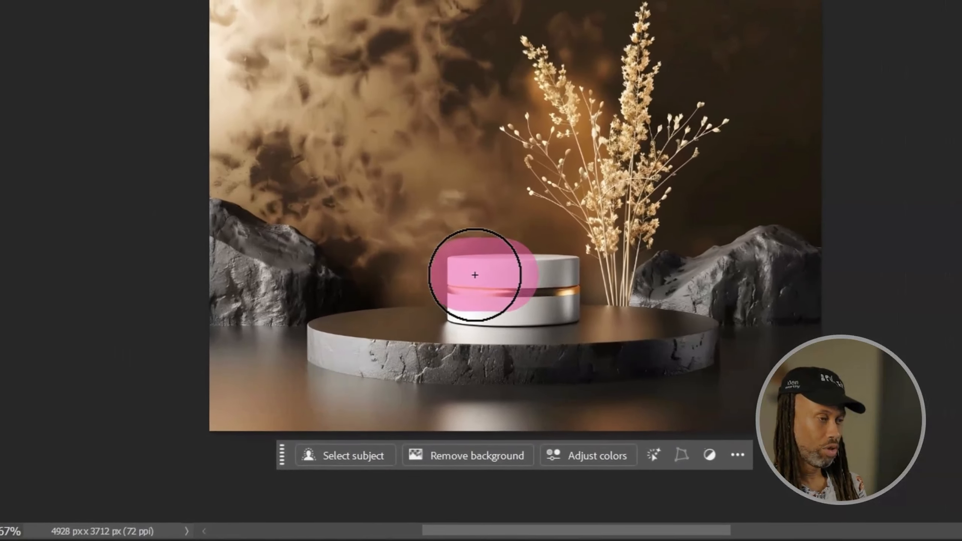
{"action": "mouse_move", "coordinate": [479, 311]}
{"action": "left_mouse_down"}
{"action": "mouse_move", "coordinate": [441, 312]}
{"action": "mouse_move", "coordinate": [513, 316]}
{"action": "left_mouse_up"}
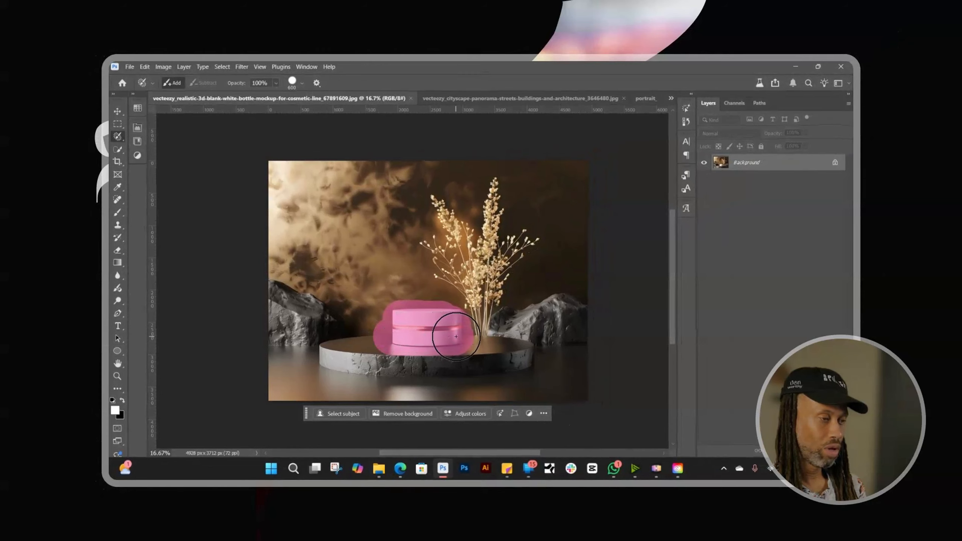
{"action": "left_click_drag", "start_coordinate": [408, 336], "coordinate": [409, 337]}
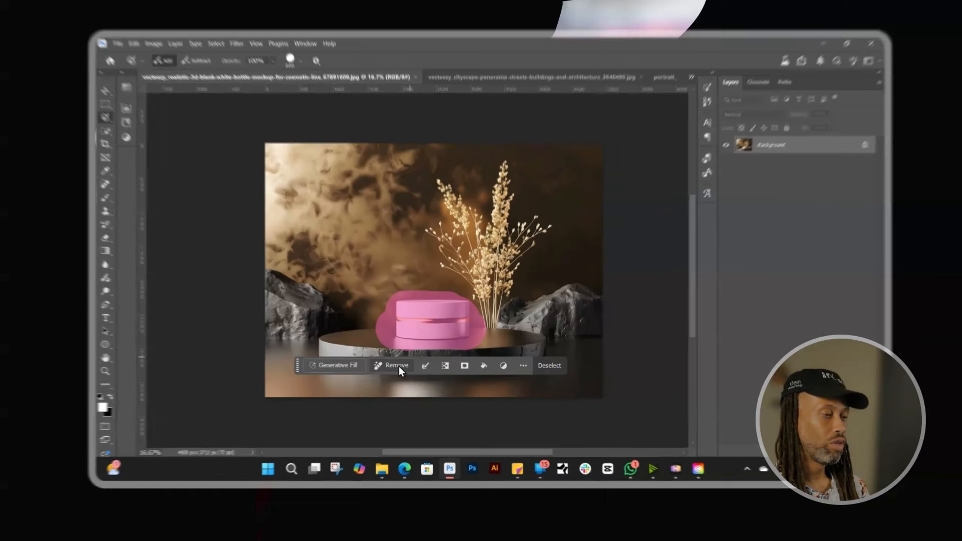
{"action": "left_click", "coordinate": [395, 372]}
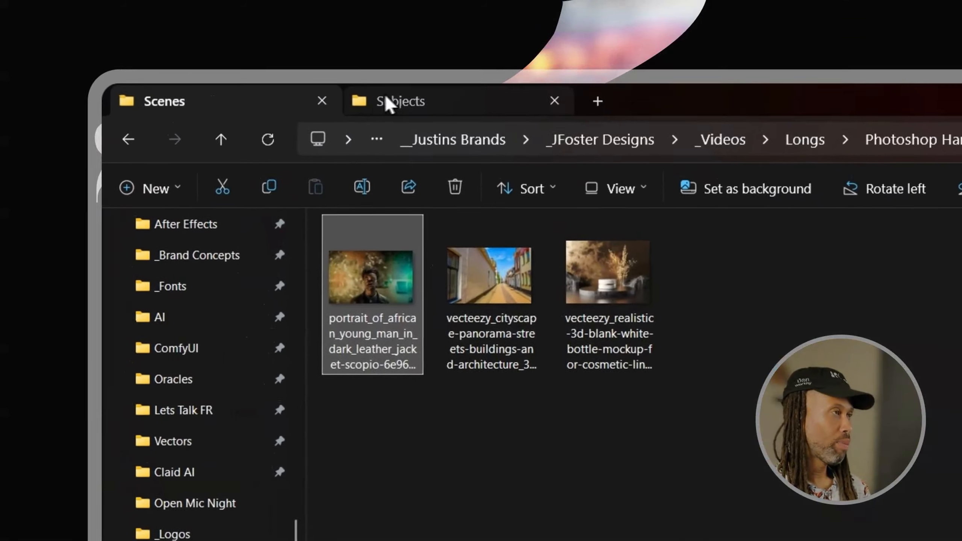
Place the green Fresh bottle image from the Subjects folder into the podium scene and enlarge it
{"action": "left_click", "coordinate": [259, 72]}
{"action": "left_click", "coordinate": [310, 164]}
{"action": "left_click_drag", "start_coordinate": [509, 312], "coordinate": [460, 194]}
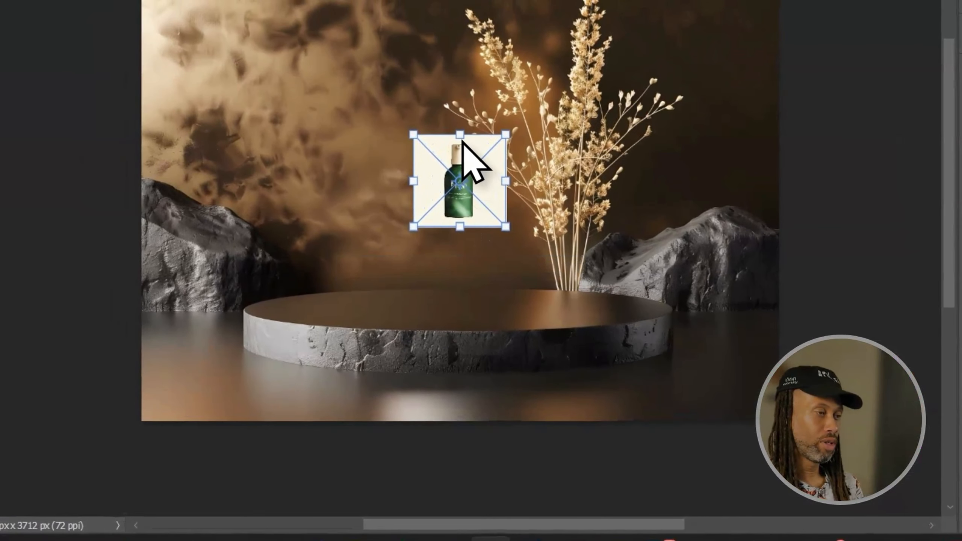
{"action": "left_click_drag", "start_coordinate": [458, 129], "coordinate": [461, 81]}
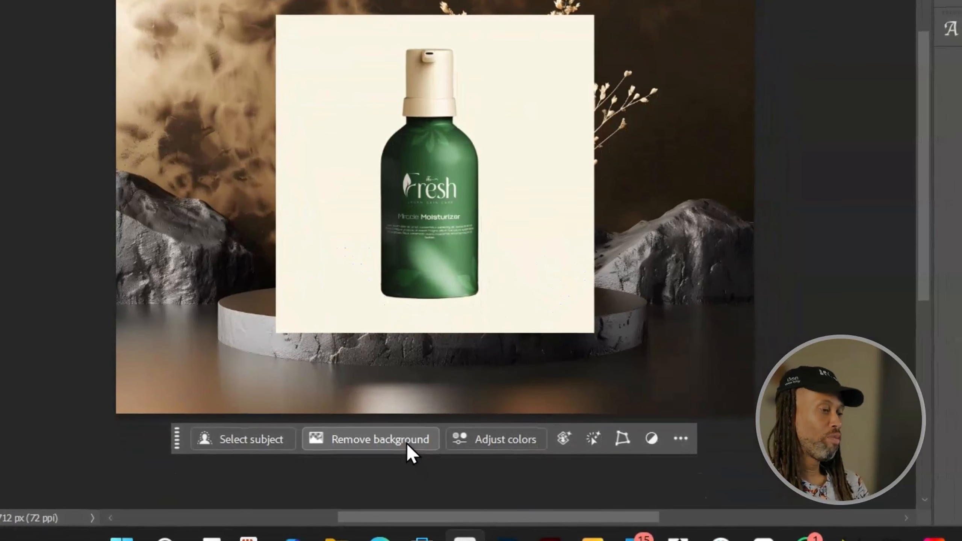
Remove the background of the placed bottle image and rename its layer Bottle
{"action": "left_click", "coordinate": [404, 444]}
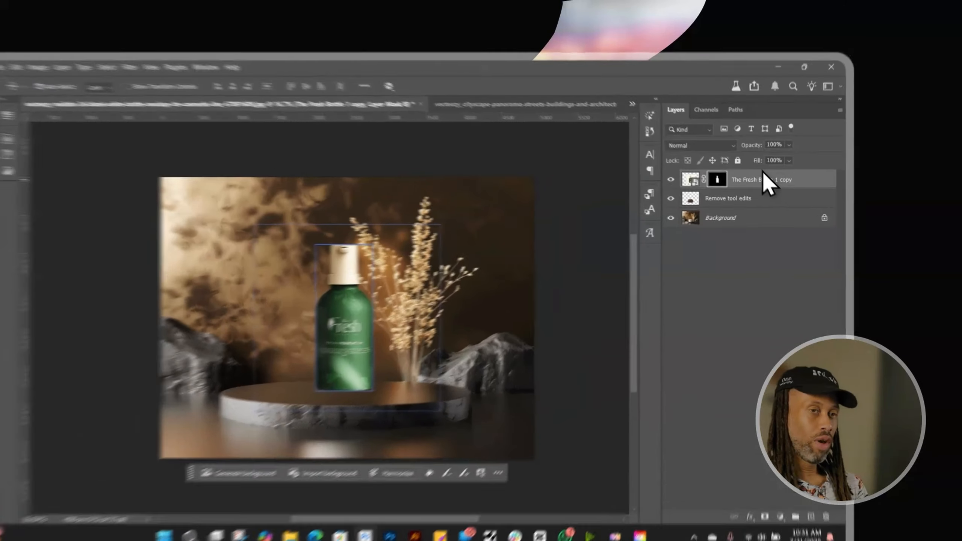
{"action": "double_click", "coordinate": [784, 158]}
{"action": "type", "text": "Bottle"}
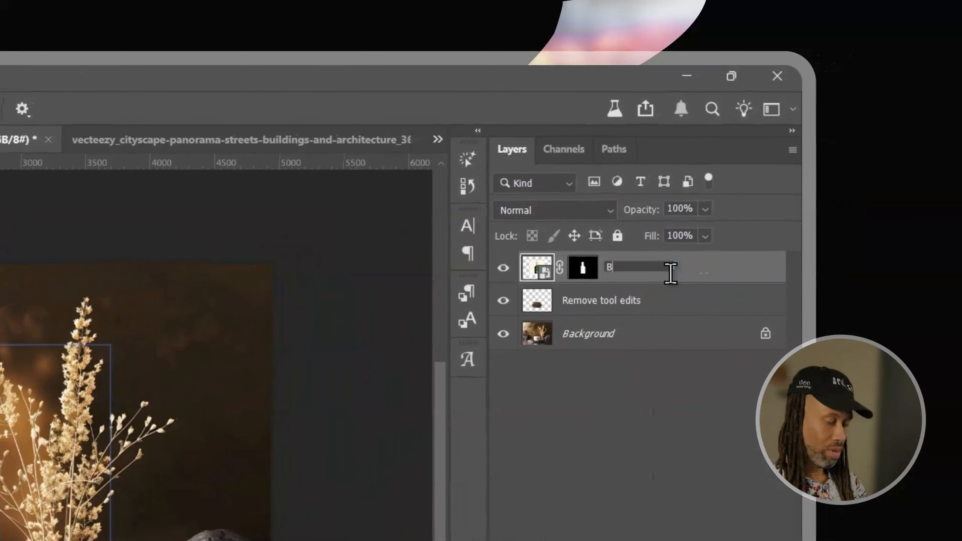
{"action": "key", "text": "Return"}
Convert the Bottle layer to a smart object and position the bottle on the stone podium
{"action": "right_click", "coordinate": [669, 273]}
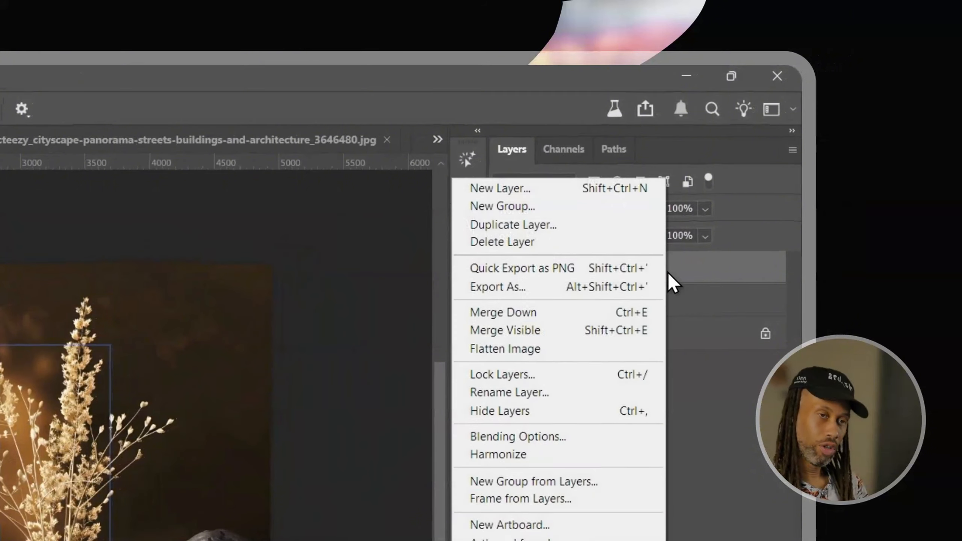
{"action": "left_click", "coordinate": [608, 359]}
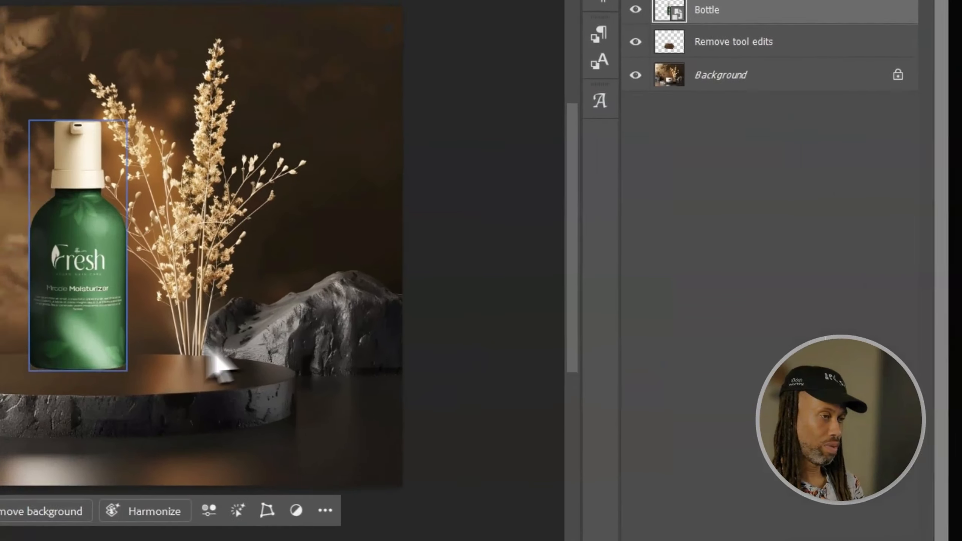
{"action": "left_click_drag", "start_coordinate": [250, 222], "coordinate": [251, 237]}
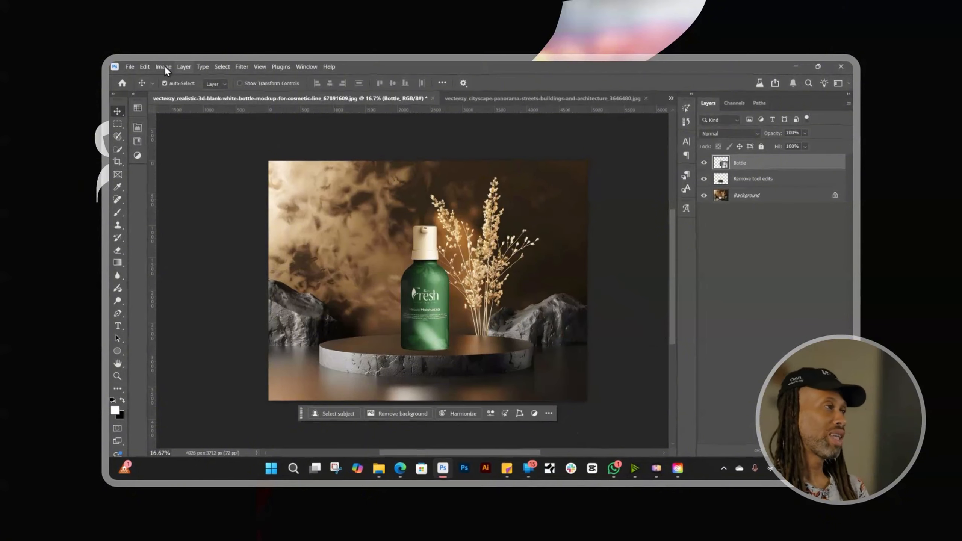
Harmonize the Bottle layer with the podium scene
{"action": "left_click", "coordinate": [184, 67]}
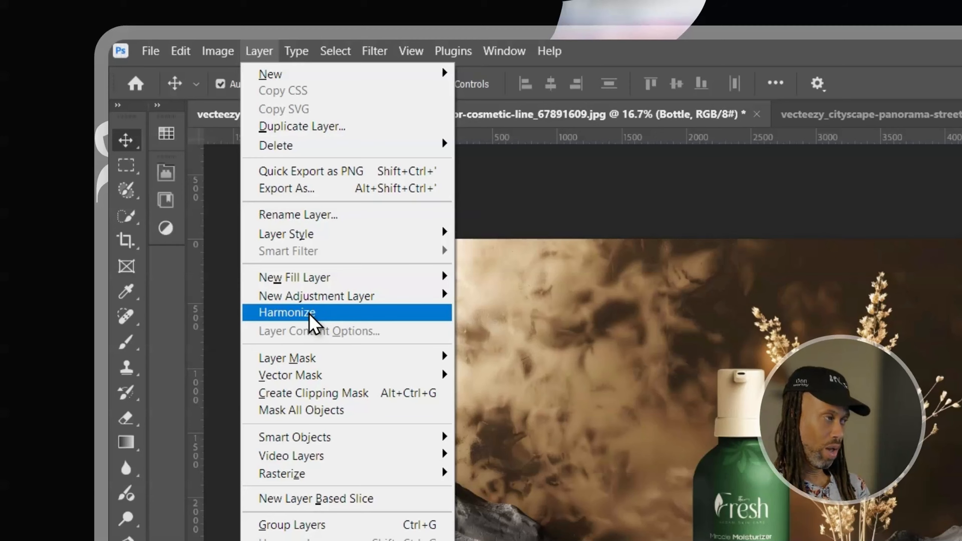
{"action": "left_click", "coordinate": [309, 313]}
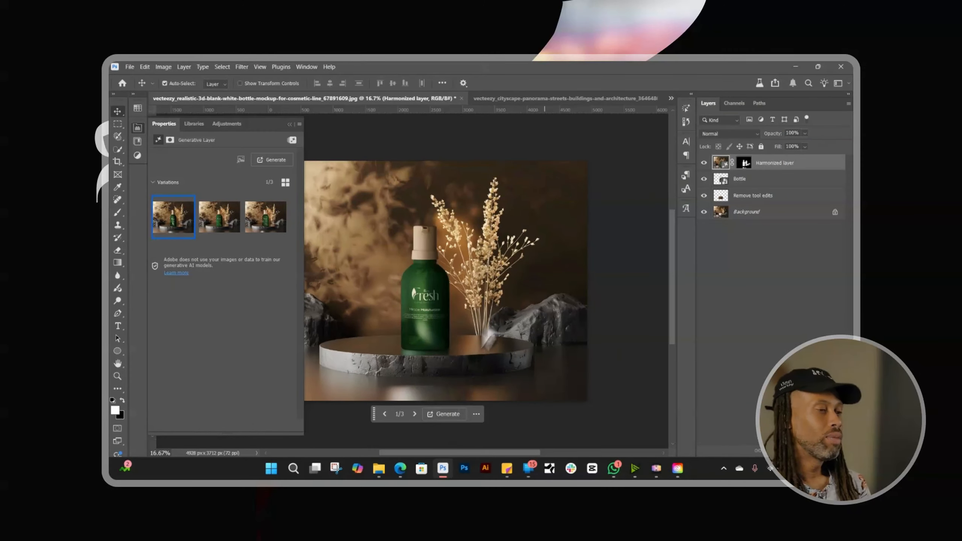
{"action": "scroll", "coordinate": [525, 253], "scroll_direction": "left", "scroll_amount": 3}
{"action": "scroll", "coordinate": [520, 250], "scroll_direction": "down", "scroll_amount": 1}
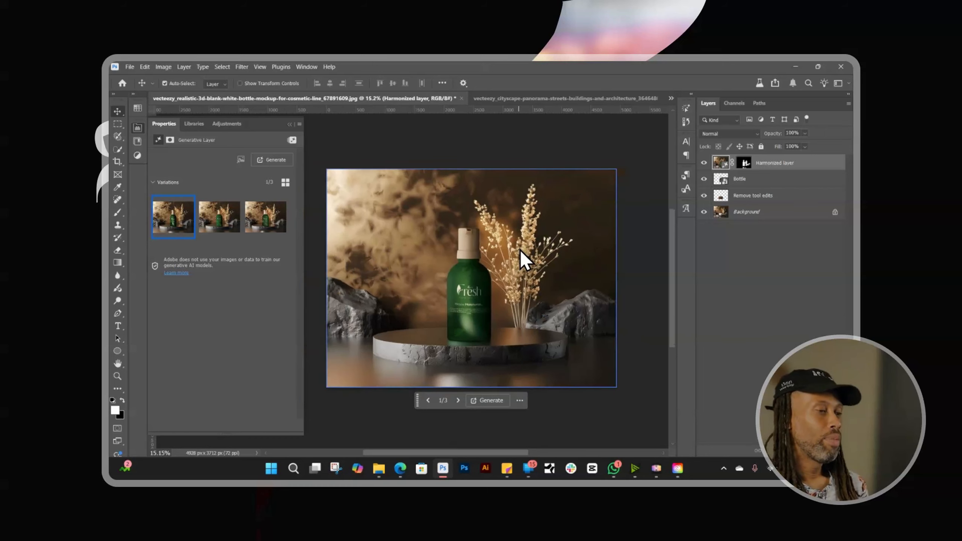
{"action": "scroll", "coordinate": [489, 231], "scroll_direction": "right", "scroll_amount": 1}
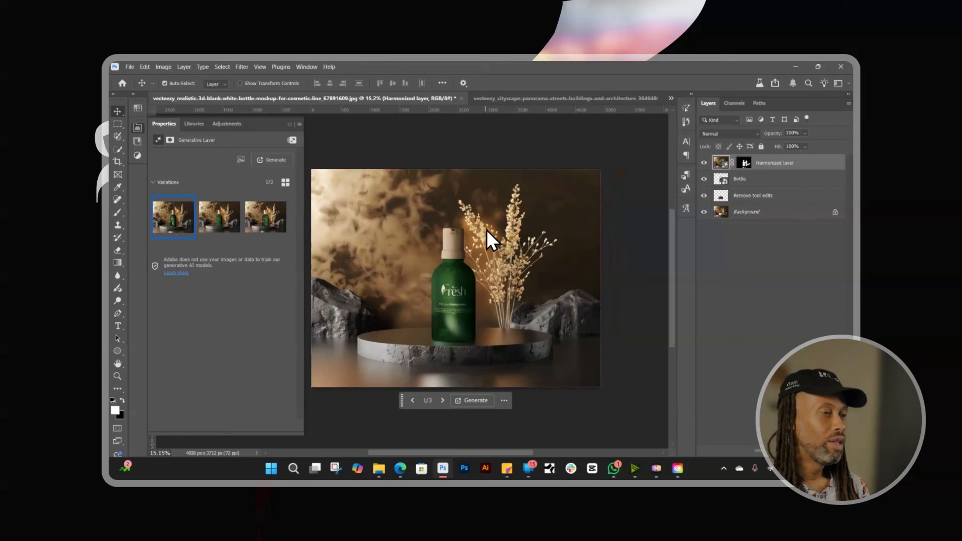
{"action": "scroll", "coordinate": [486, 230], "scroll_direction": "left", "scroll_amount": 1}
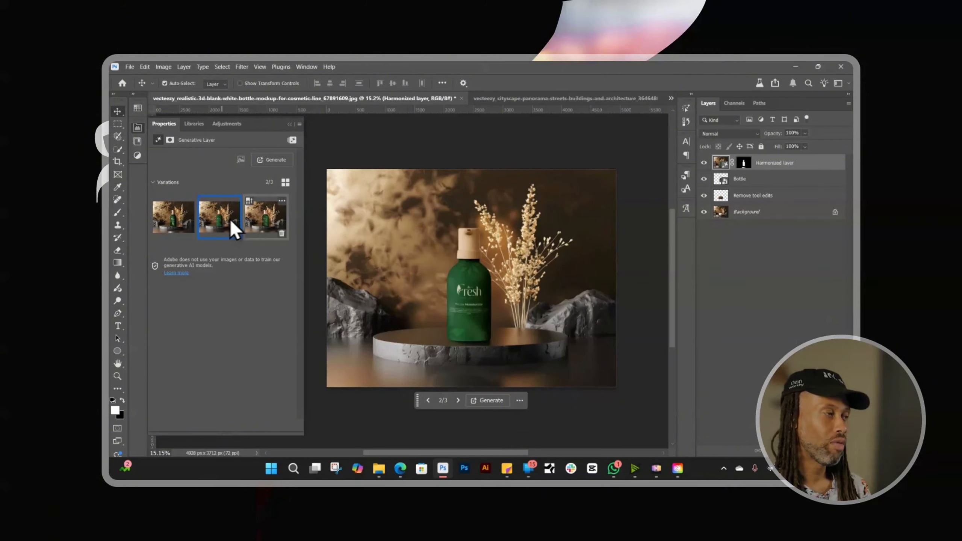
Select the third generated variation for the harmonized bottle and inspect it in the scene
{"action": "left_click", "coordinate": [262, 220]}
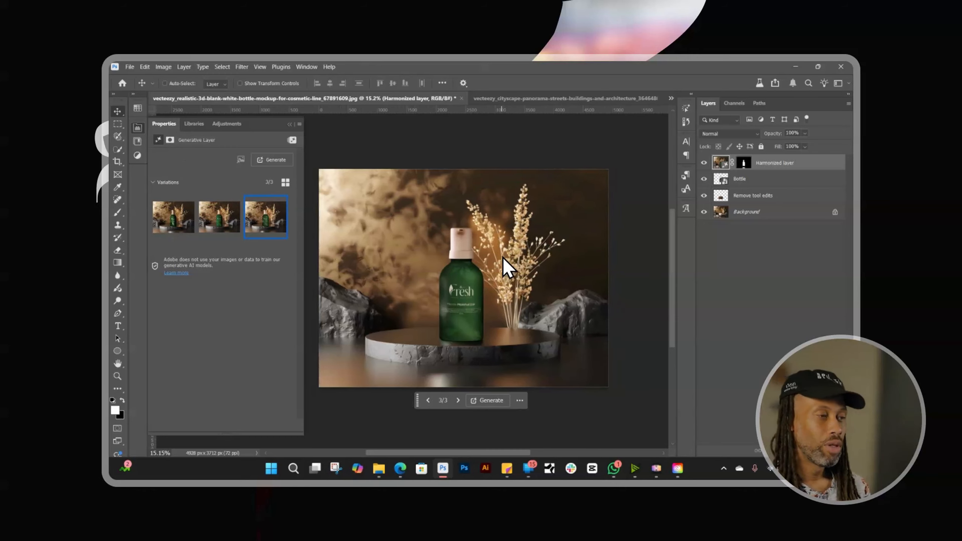
{"action": "scroll", "coordinate": [502, 257], "scroll_direction": "up", "scroll_amount": 1}
{"action": "scroll", "coordinate": [502, 246], "scroll_direction": "down", "scroll_amount": 1}
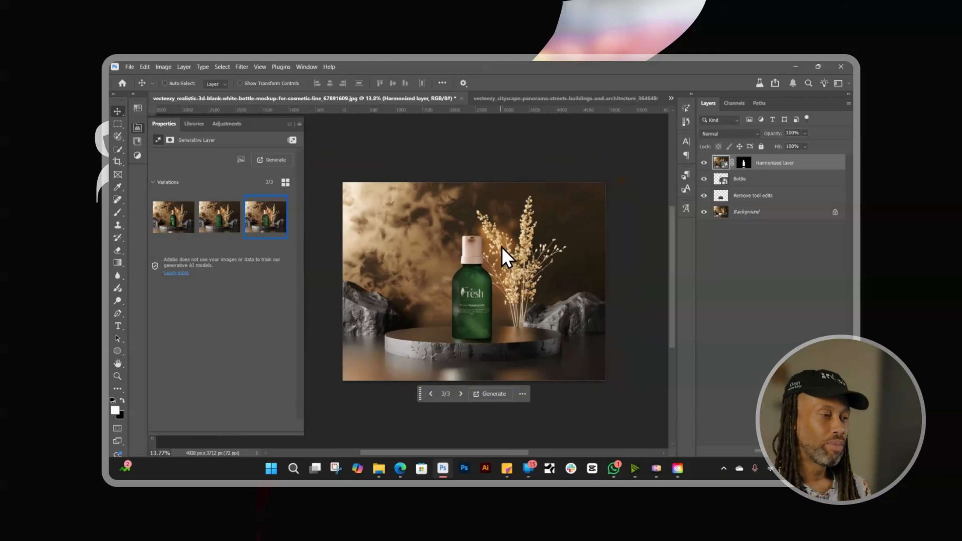
{"action": "scroll", "coordinate": [502, 247], "scroll_direction": "right", "scroll_amount": 1}
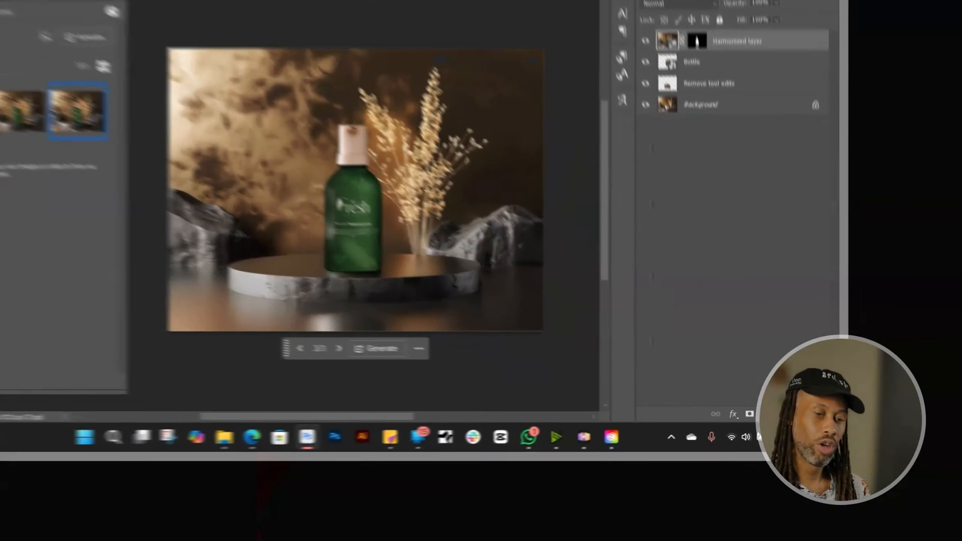
Add a Curves adjustment layer above the harmonized layer and set its blend mode to Screen
{"action": "left_click", "coordinate": [798, 450]}
{"action": "left_click", "coordinate": [791, 330]}
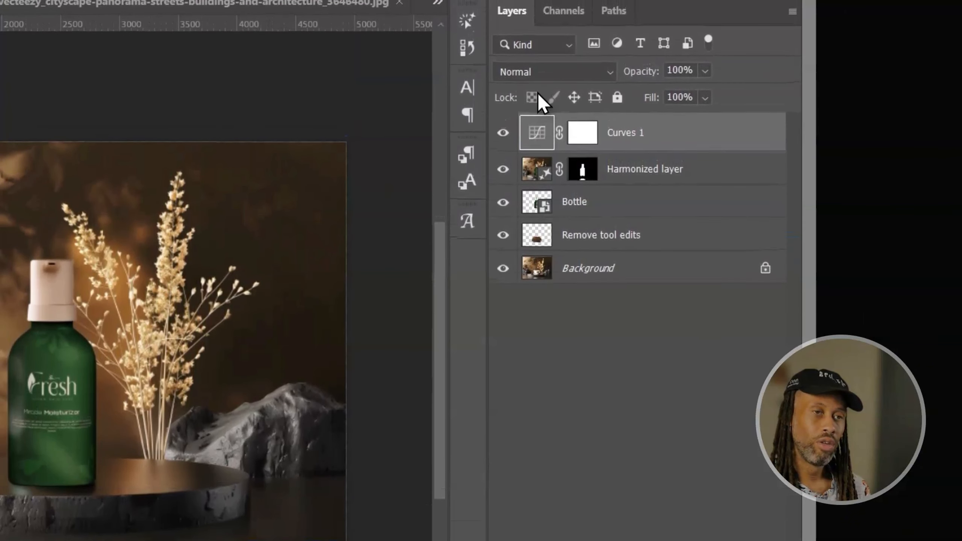
{"action": "left_click", "coordinate": [537, 78]}
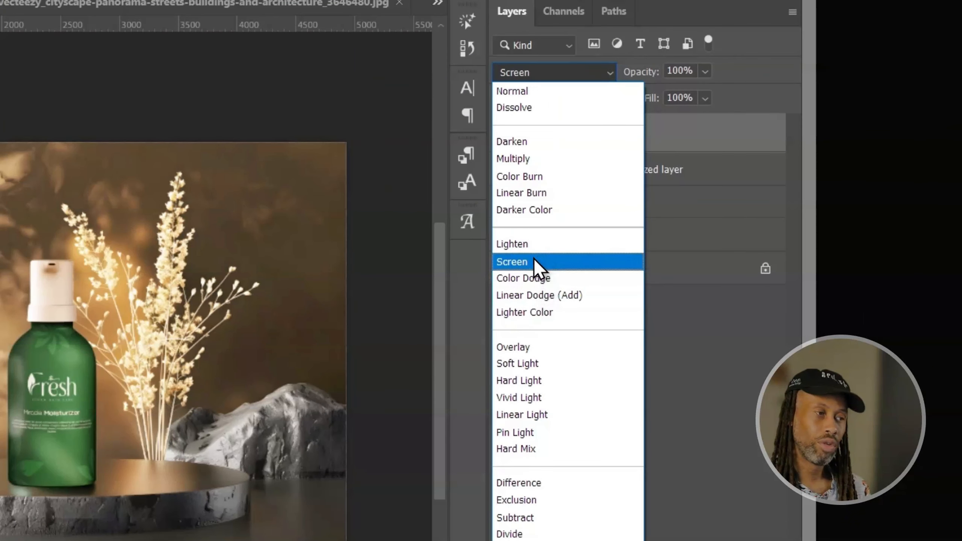
{"action": "left_click", "coordinate": [534, 261]}
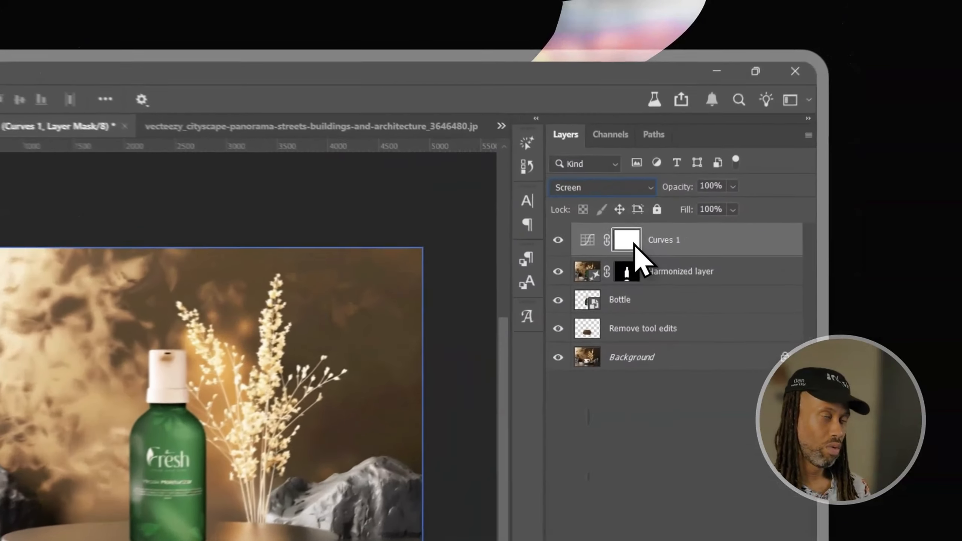
Invert the Curves layer's mask to black
{"action": "right_click", "coordinate": [633, 243]}
{"action": "left_click", "coordinate": [652, 385]}
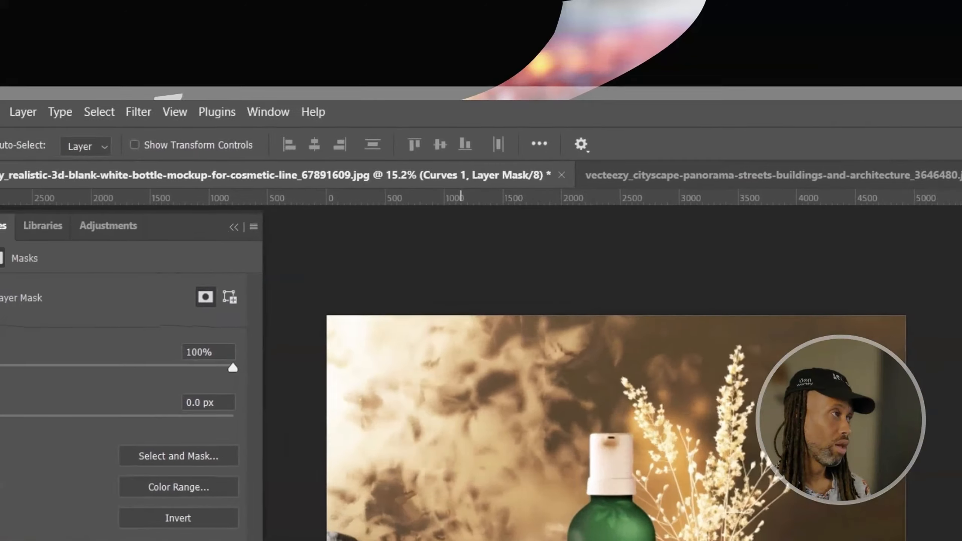
{"action": "left_click", "coordinate": [191, 120]}
{"action": "mouse_move", "coordinate": [314, 173]}
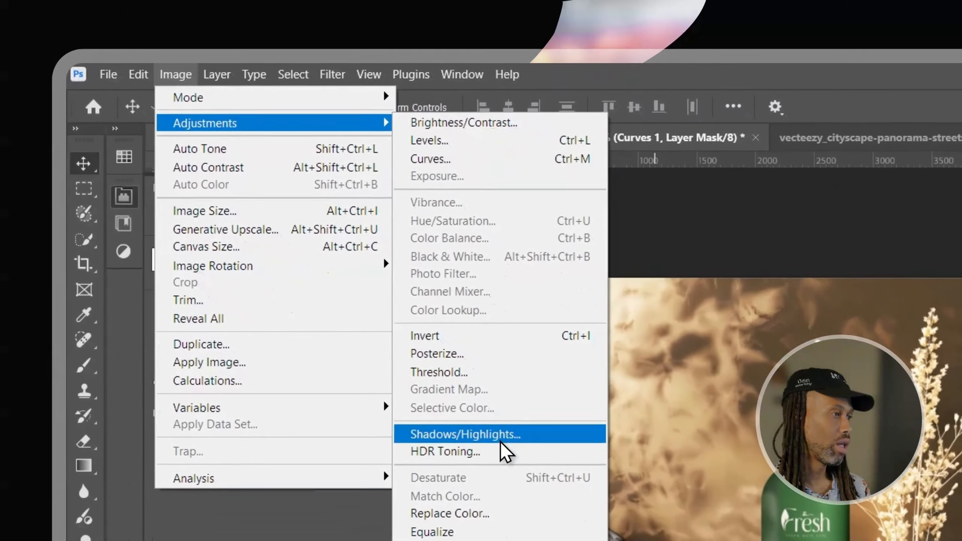
{"action": "left_click", "coordinate": [551, 381]}
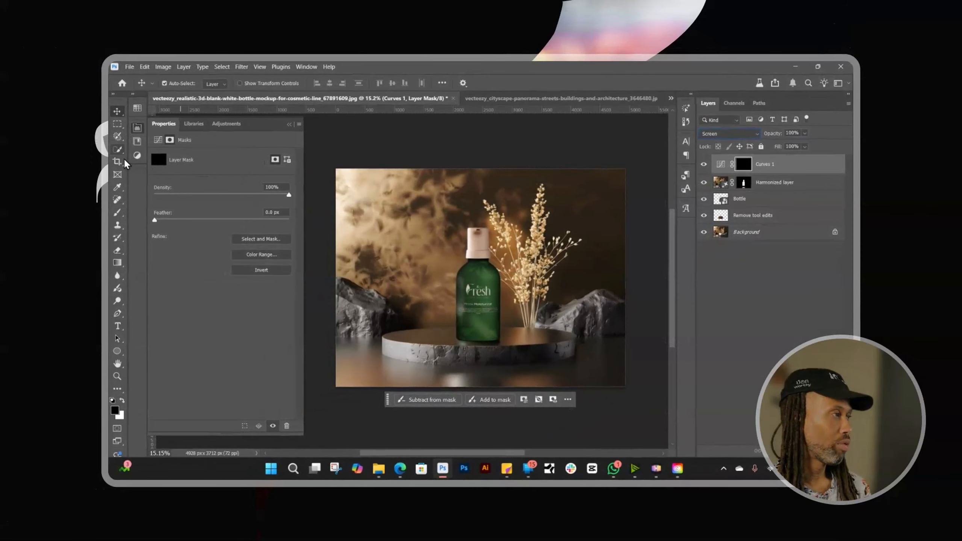
Clip the Curves layer to the harmonized layer and paint its mask white along the bottle's left side
{"action": "left_click", "coordinate": [118, 212]}
{"action": "key", "text": "x"}
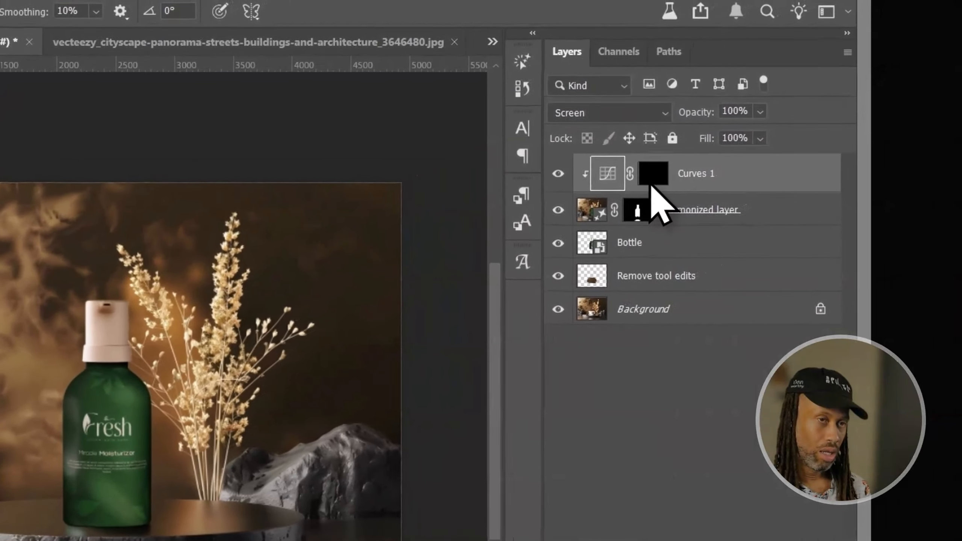
{"action": "left_click", "coordinate": [653, 138]}
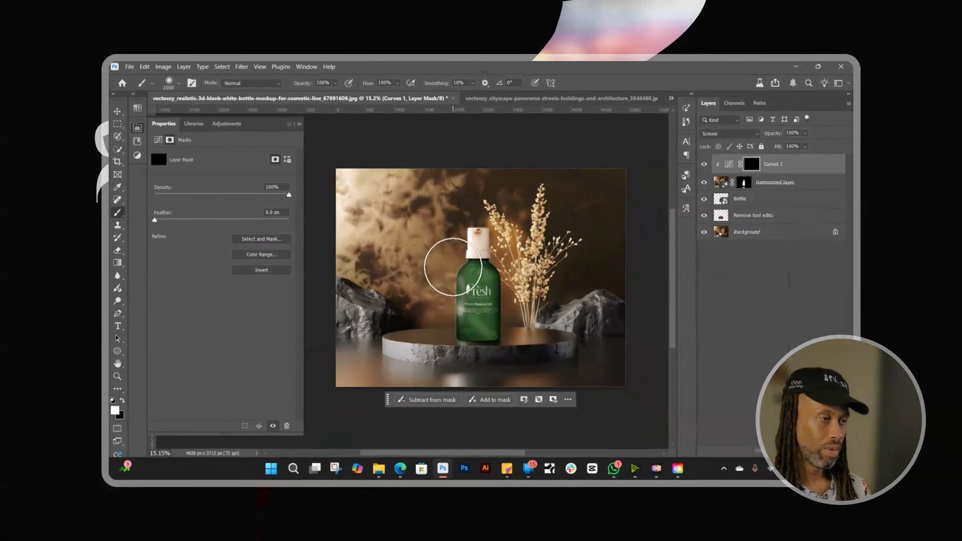
{"action": "left_click_drag", "start_coordinate": [453, 277], "coordinate": [457, 260]}
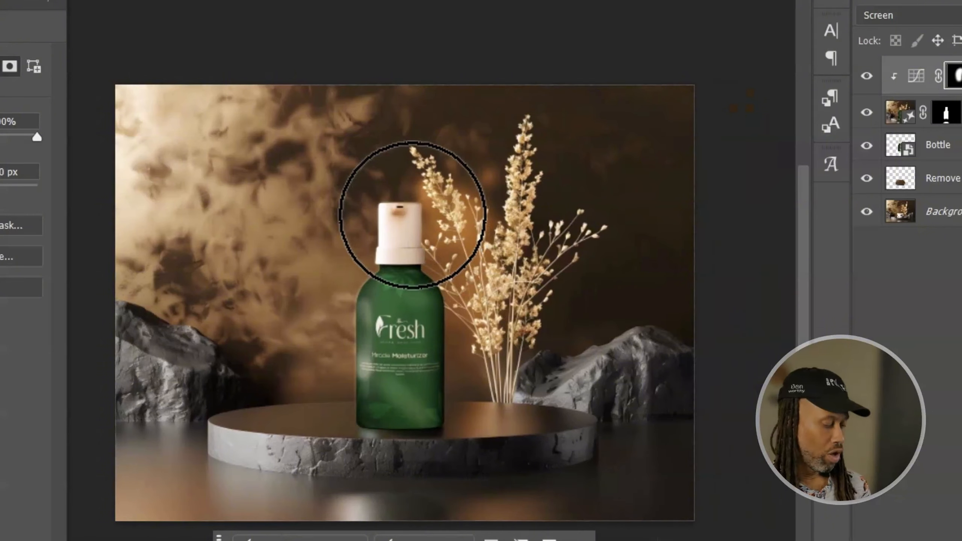
{"action": "key", "text": "v"}
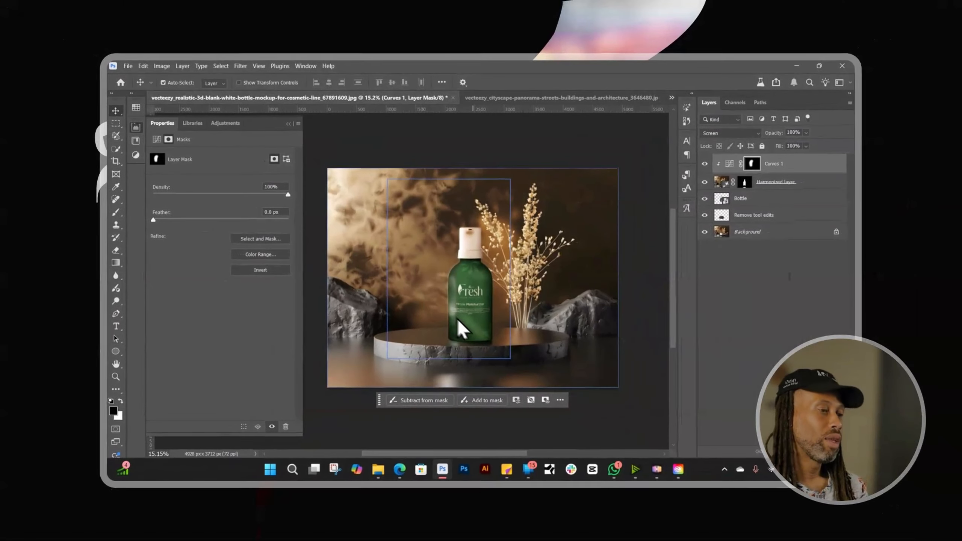
{"action": "scroll", "coordinate": [465, 322], "scroll_direction": "down", "scroll_amount": 2}
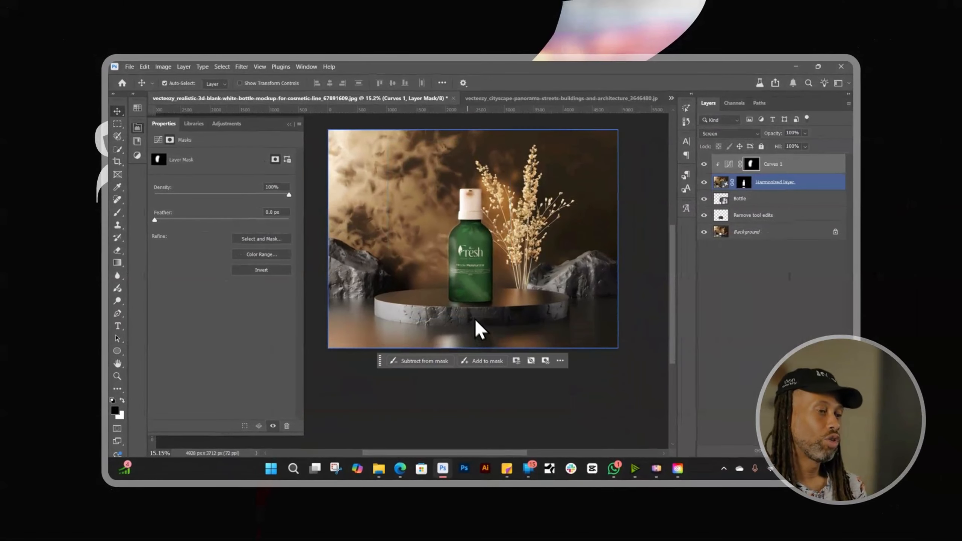
Compare the bottle's lighting and label with the Harmonized layer hidden and shown, up close and in the whole scene
{"action": "scroll", "coordinate": [474, 275], "scroll_direction": "up", "scroll_amount": 6}
{"action": "scroll", "coordinate": [479, 272], "scroll_direction": "down", "scroll_amount": 2}
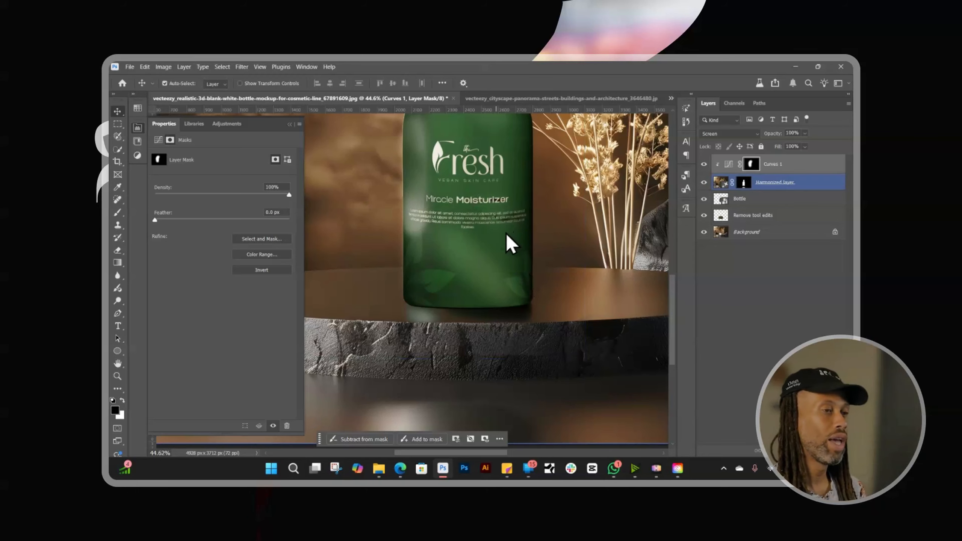
{"action": "scroll", "coordinate": [508, 235], "scroll_direction": "up", "scroll_amount": 3}
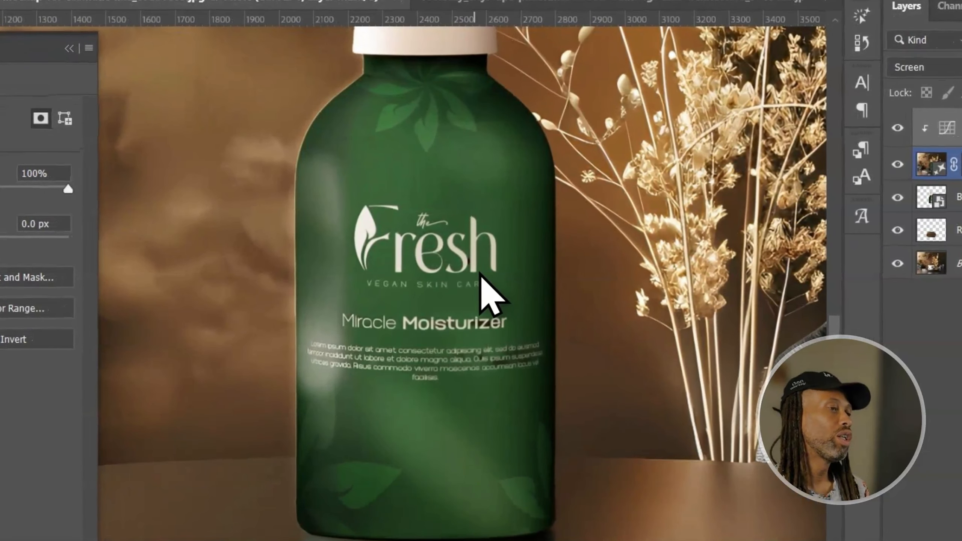
{"action": "scroll", "coordinate": [464, 298], "scroll_direction": "up", "scroll_amount": 4}
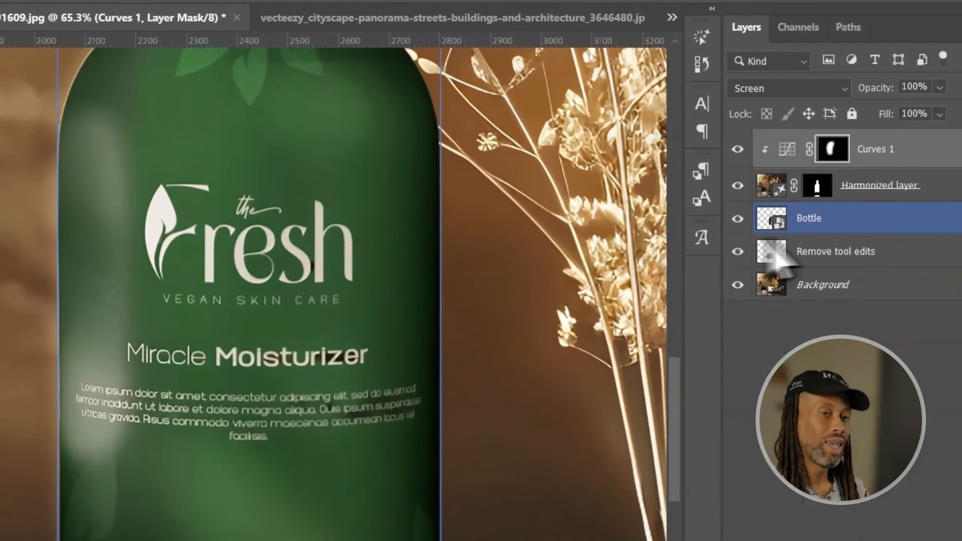
{"action": "left_click", "coordinate": [886, 190]}
{"action": "left_click", "coordinate": [737, 185]}
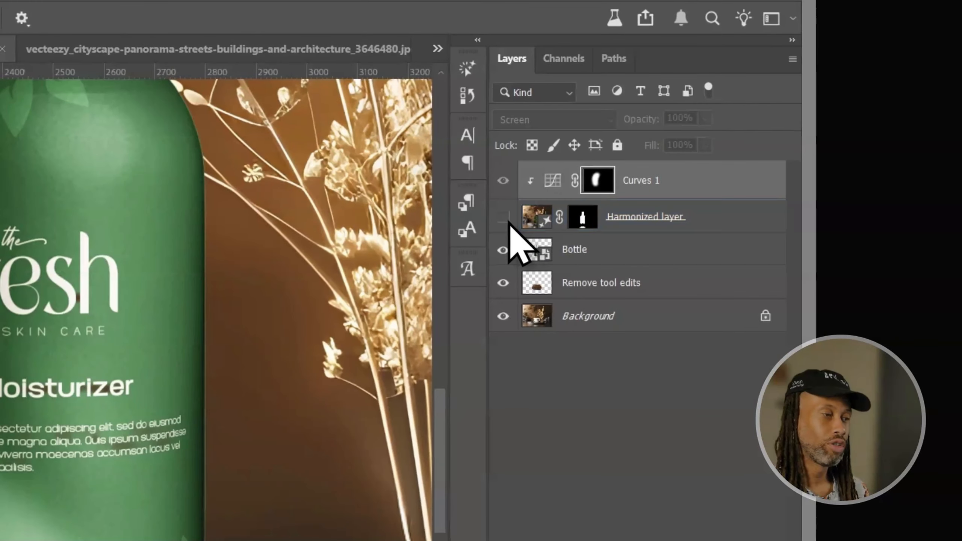
{"action": "left_click", "coordinate": [509, 222]}
{"action": "left_click", "coordinate": [508, 221]}
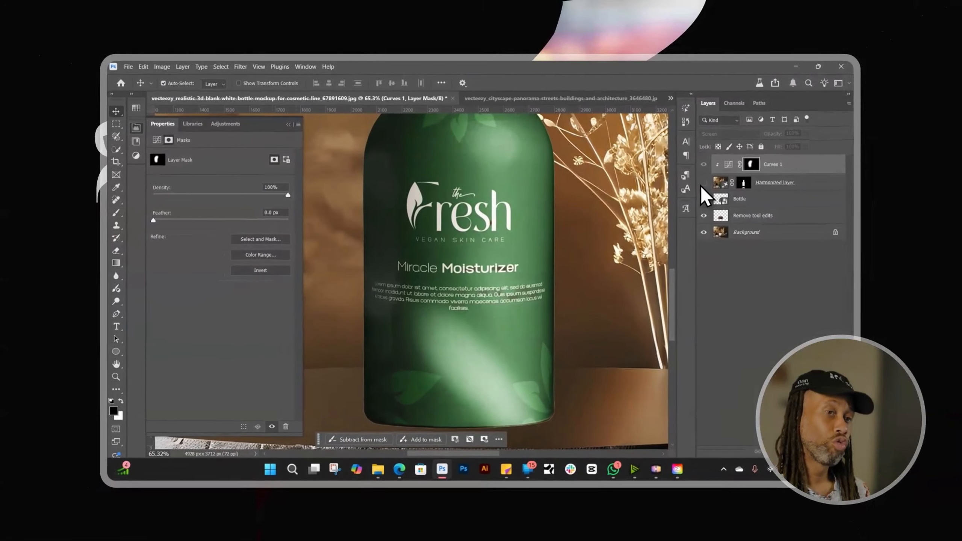
{"action": "left_click", "coordinate": [702, 183]}
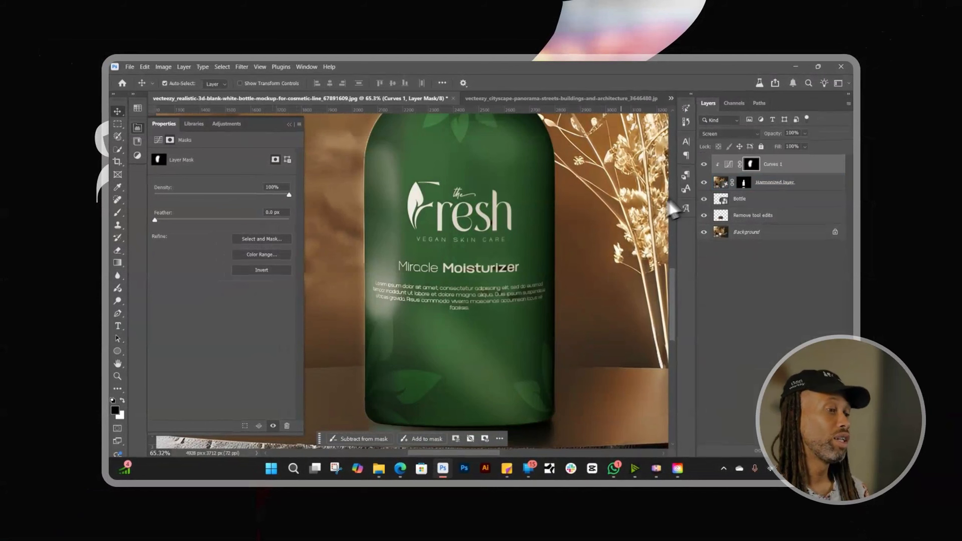
{"action": "key", "text": "ctrl+0"}
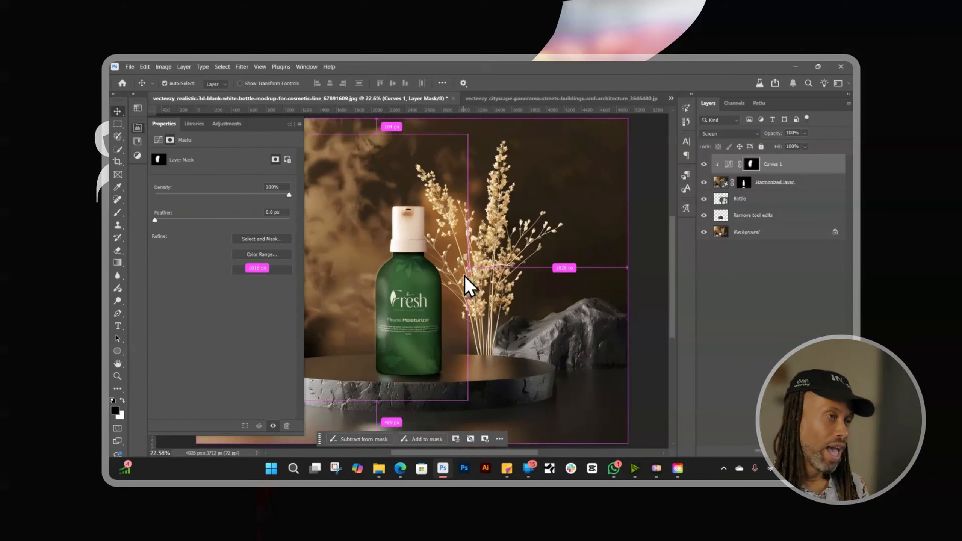
{"action": "scroll", "coordinate": [468, 263], "scroll_direction": "down", "scroll_amount": 3}
{"action": "scroll", "coordinate": [473, 237], "scroll_direction": "left", "scroll_amount": 5}
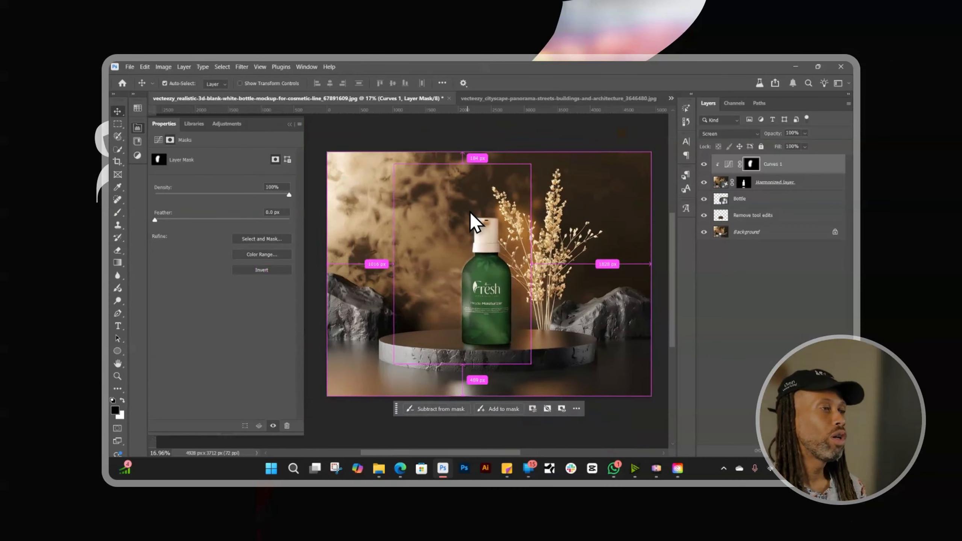
{"action": "scroll", "coordinate": [400, 171], "scroll_direction": "right", "scroll_amount": 1}
Switch to the cityscape street document and place the woman_in_pink_bathrobe photo from the Subjects folder in File Explorer onto it
{"action": "left_click", "coordinate": [567, 99]}
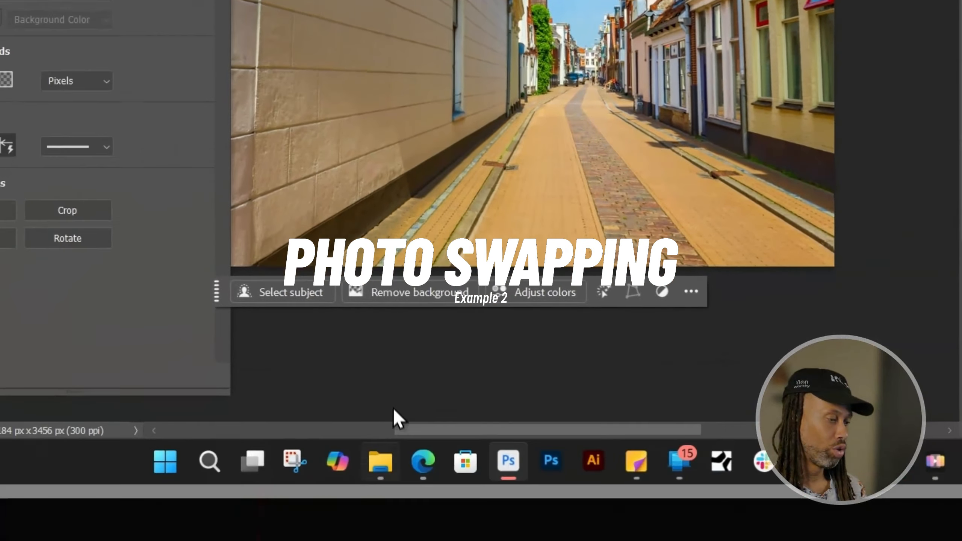
{"action": "mouse_move", "coordinate": [476, 373]}
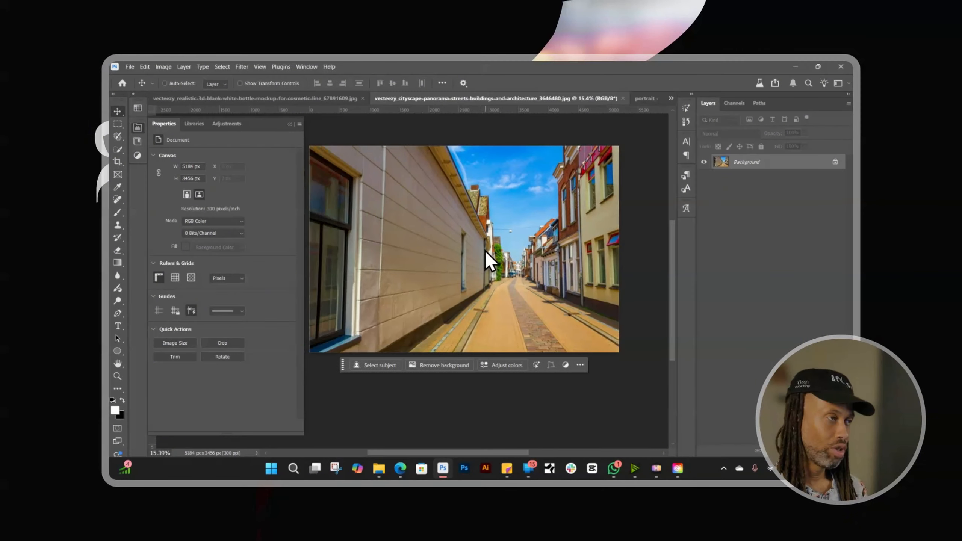
{"action": "mouse_move", "coordinate": [378, 470]}
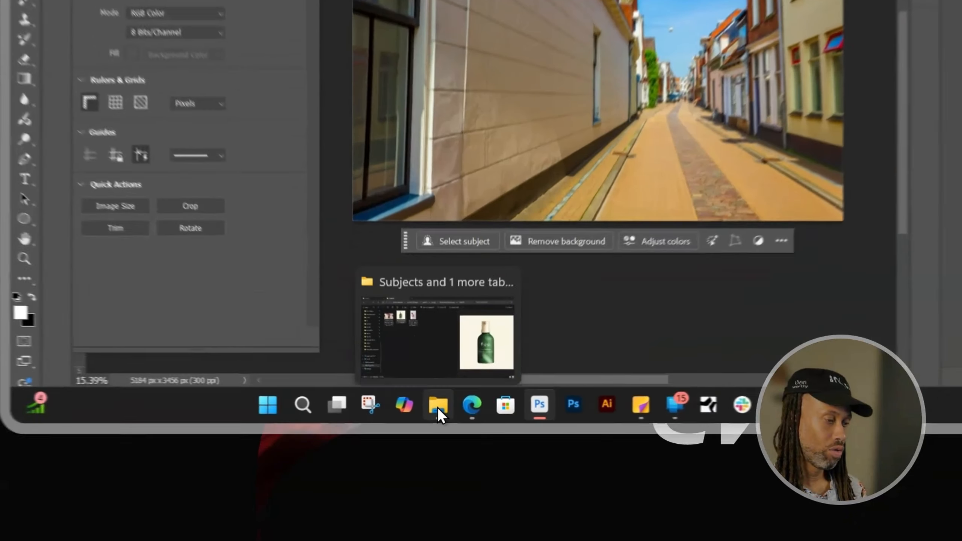
{"action": "left_click", "coordinate": [438, 408]}
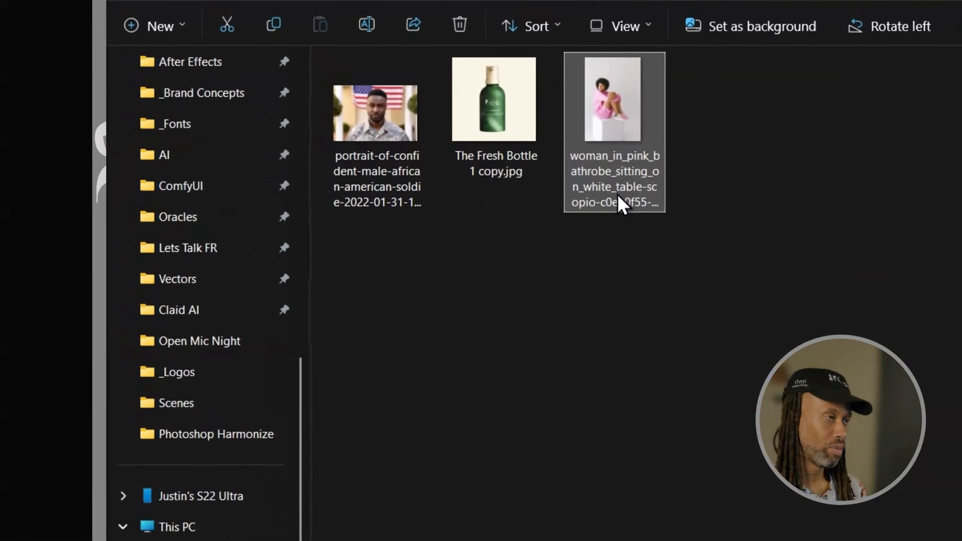
{"action": "left_click_drag", "start_coordinate": [705, 322], "coordinate": [522, 152]}
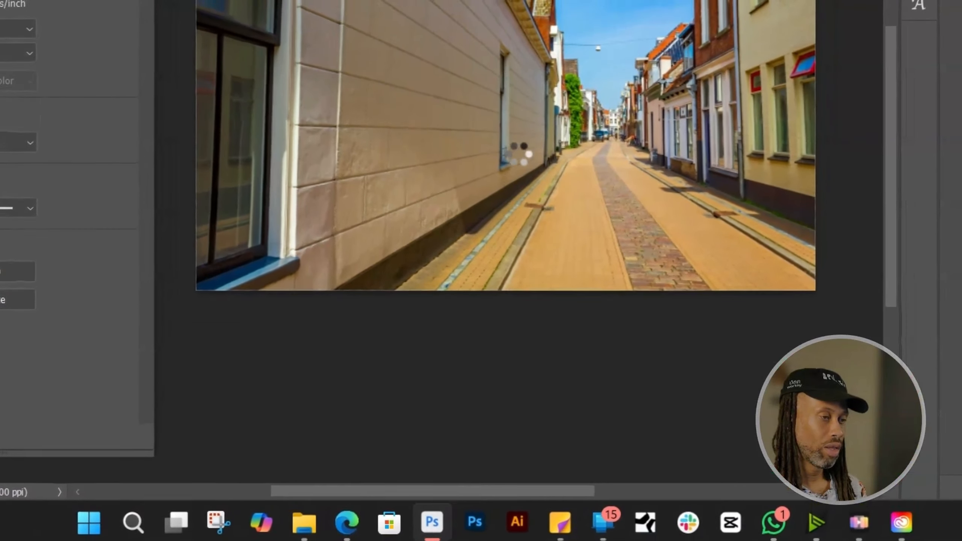
{"action": "key", "text": "Return"}
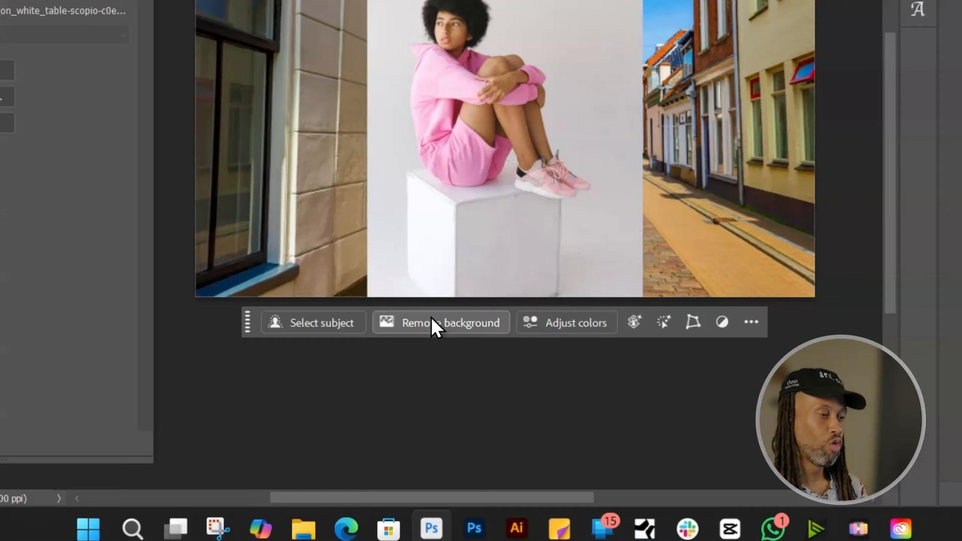
Remove the background of the woman's photo and move the cutout to the right, over the street
{"action": "left_click", "coordinate": [431, 318]}
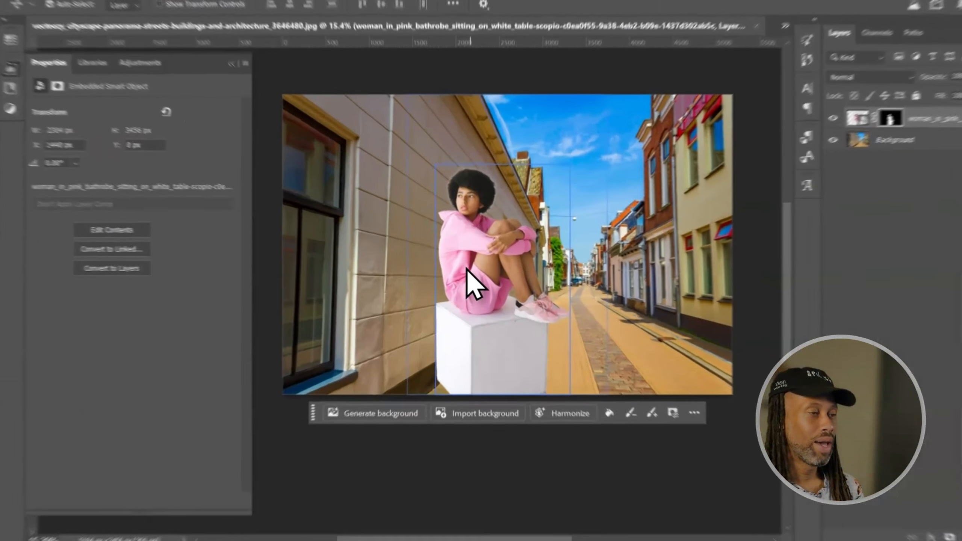
{"action": "left_click_drag", "start_coordinate": [453, 267], "coordinate": [508, 254]}
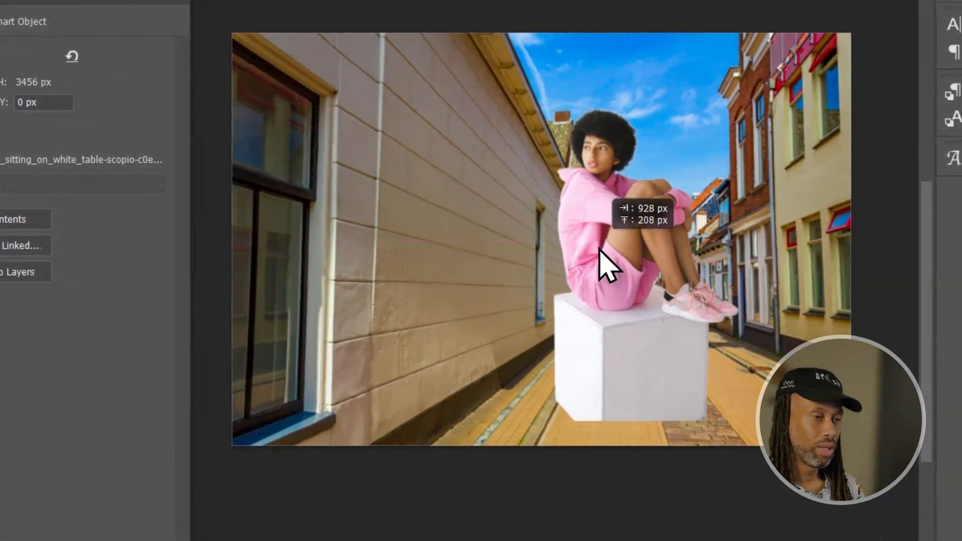
{"action": "left_click_drag", "start_coordinate": [598, 247], "coordinate": [610, 266]}
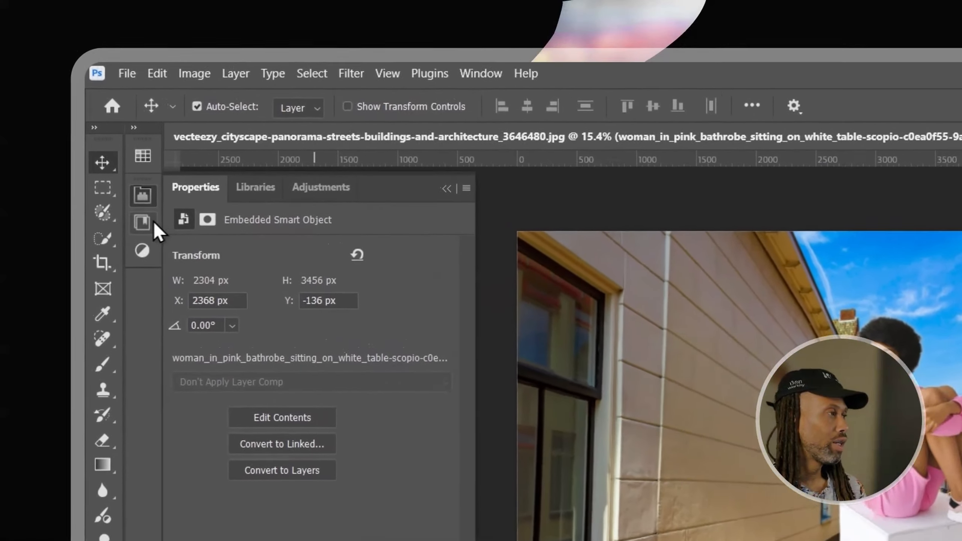
Select the white box under the woman with the Object Selection tool and subtract her shoes from the selection
{"action": "left_click", "coordinate": [106, 216]}
{"action": "left_click", "coordinate": [100, 241]}
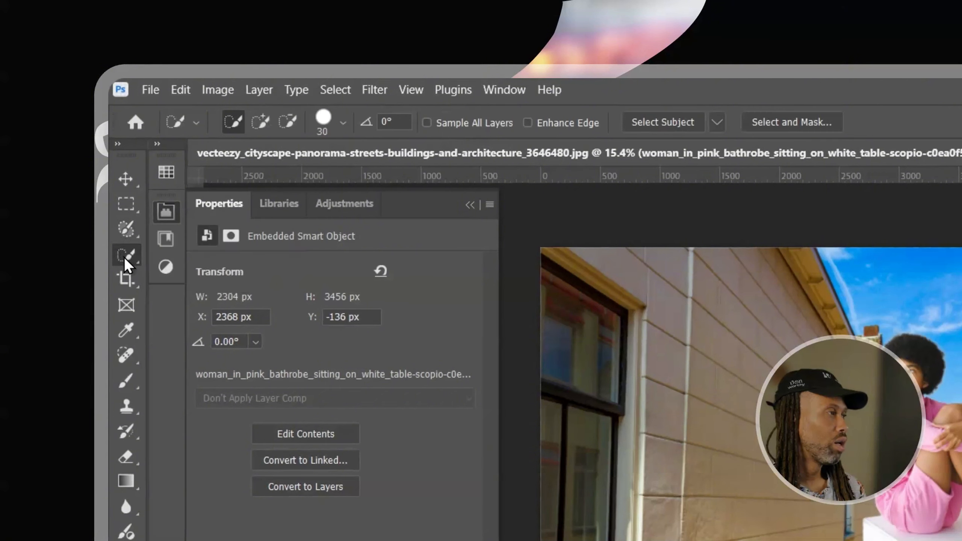
{"action": "left_click", "coordinate": [125, 259]}
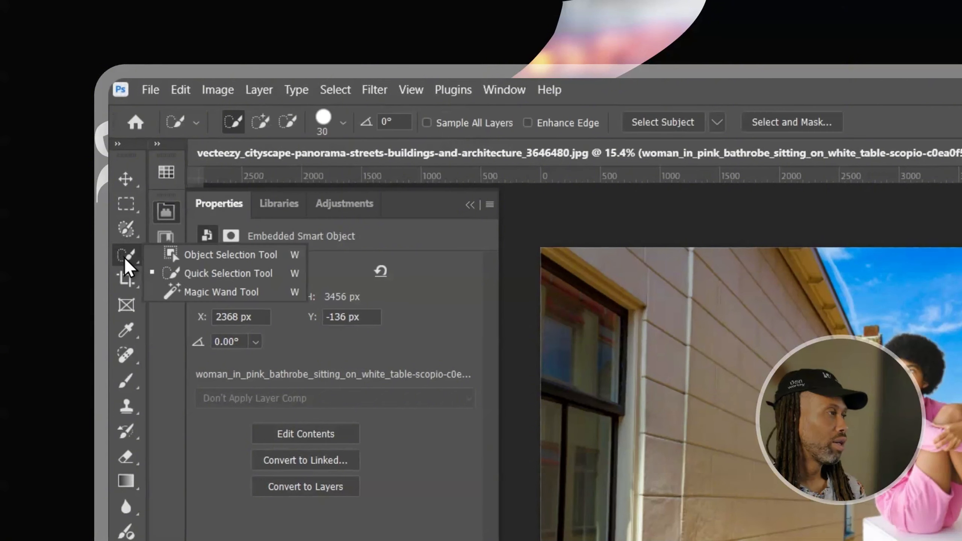
{"action": "left_click", "coordinate": [233, 258]}
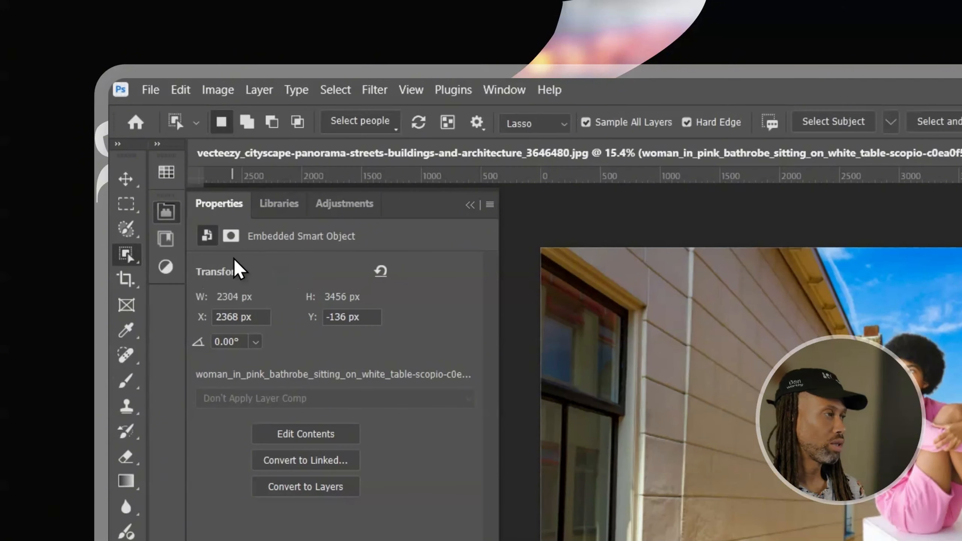
{"action": "left_click", "coordinate": [477, 123]}
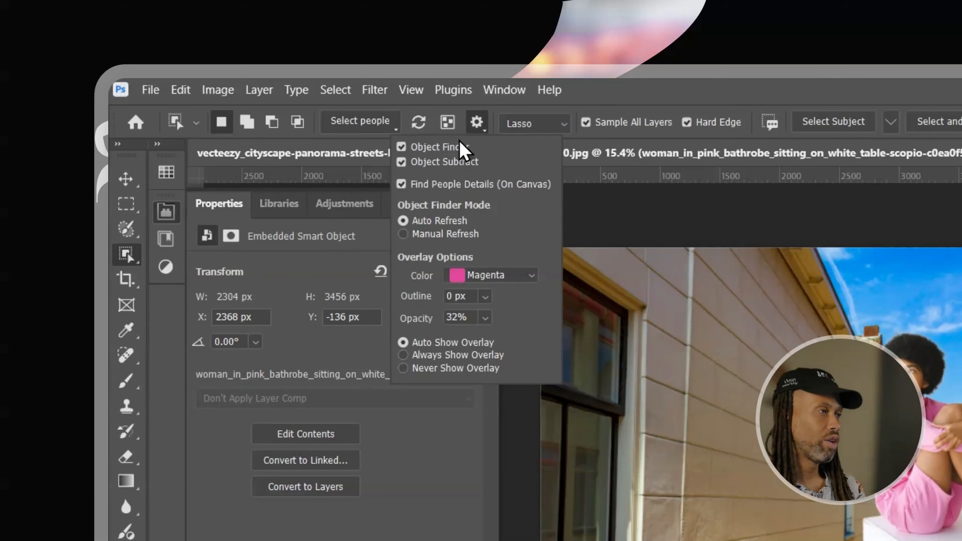
{"action": "left_click", "coordinate": [476, 124]}
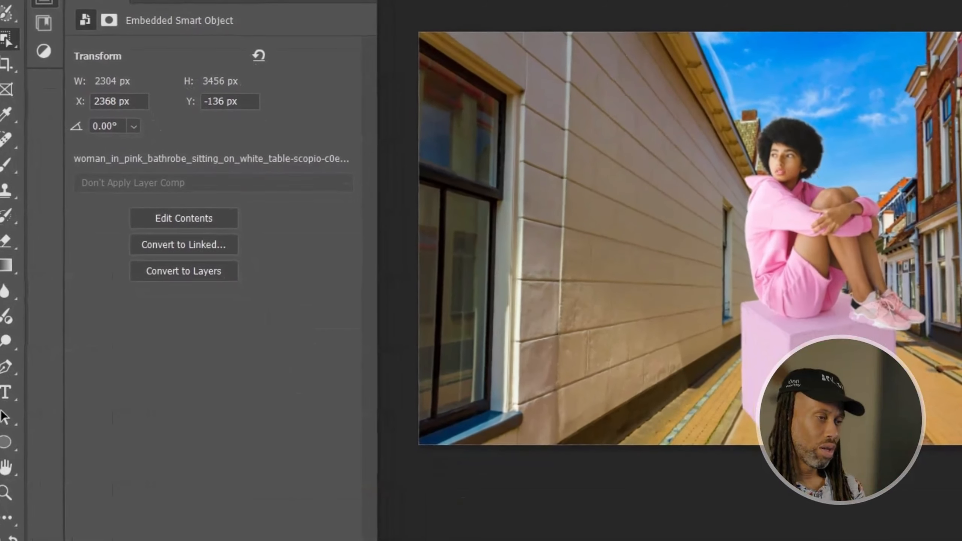
{"action": "left_click", "coordinate": [818, 373]}
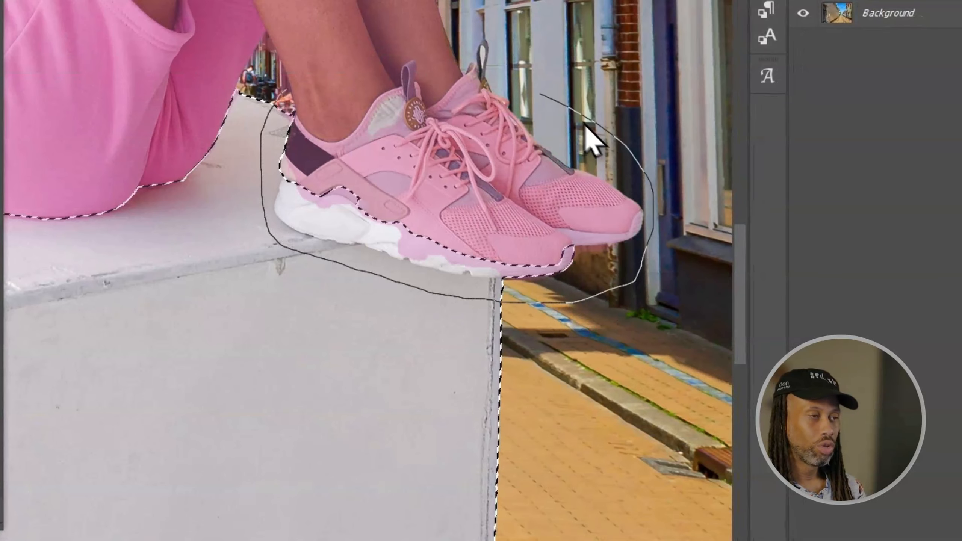
{"action": "left_click_drag", "start_coordinate": [584, 123], "coordinate": [284, 104]}
Fill the selected box area with black at 100% opacity on the woman's layer mask and clear the selection
{"action": "scroll", "coordinate": [366, 118], "scroll_direction": "down", "scroll_amount": 6}
{"action": "scroll", "coordinate": [316, 105], "scroll_direction": "up", "scroll_amount": 3}
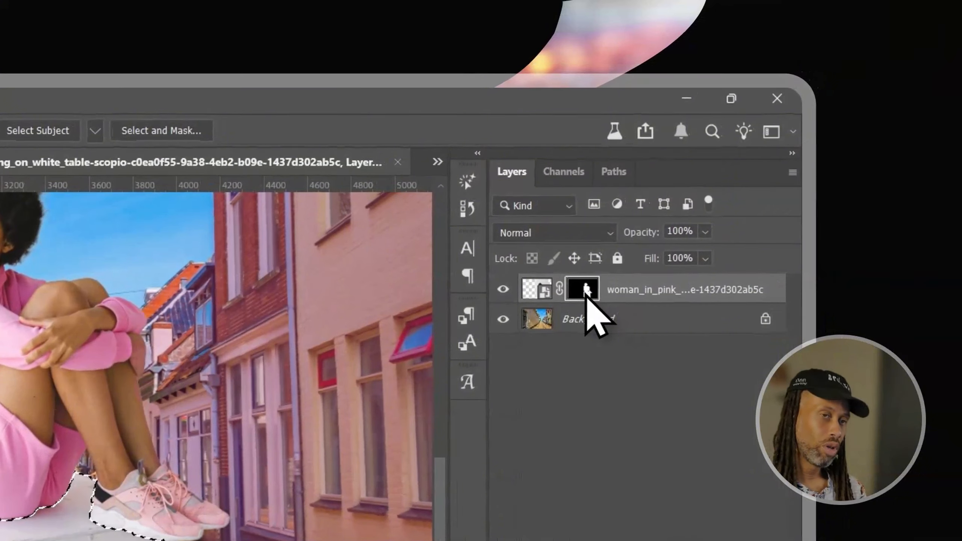
{"action": "key", "text": "shift+BackSpace"}
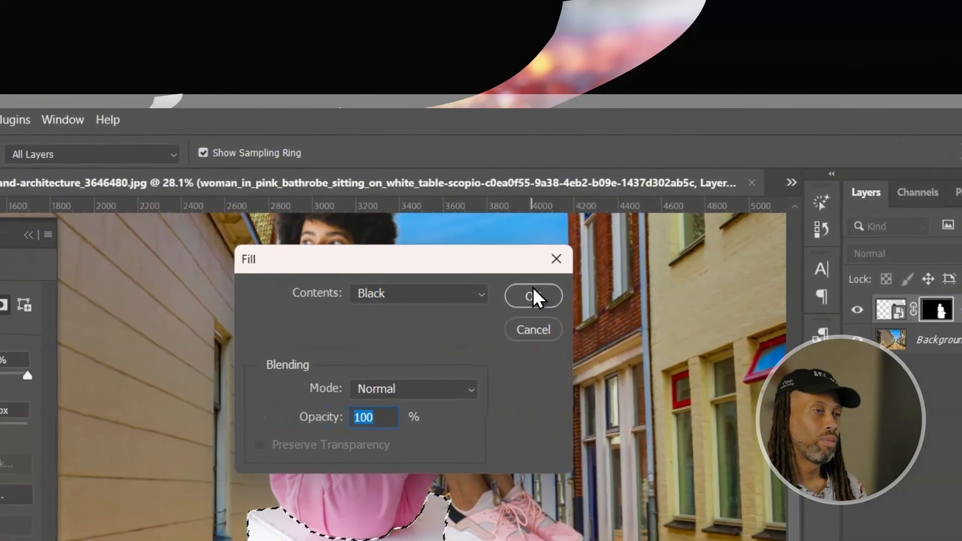
{"action": "left_click", "coordinate": [178, 275]}
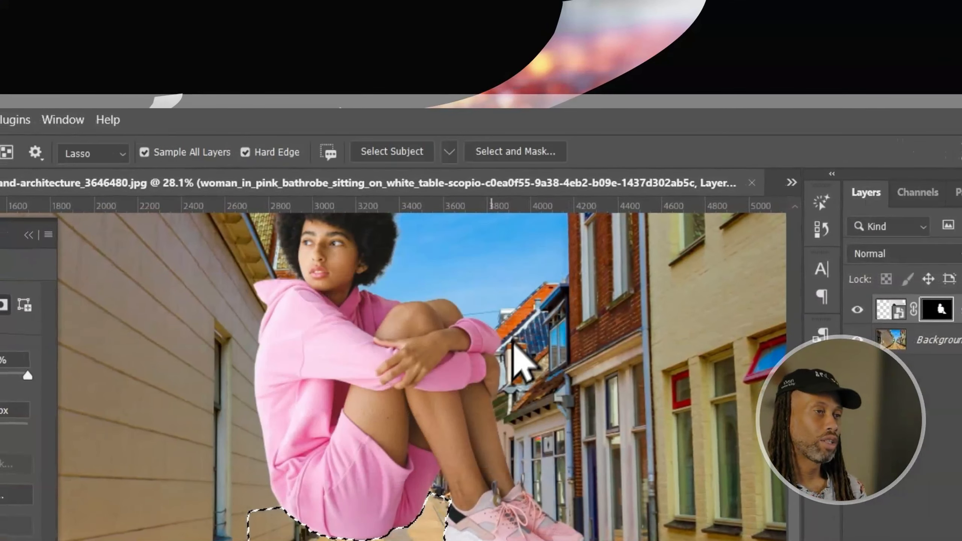
{"action": "scroll", "coordinate": [414, 472], "scroll_direction": "down", "scroll_amount": 4}
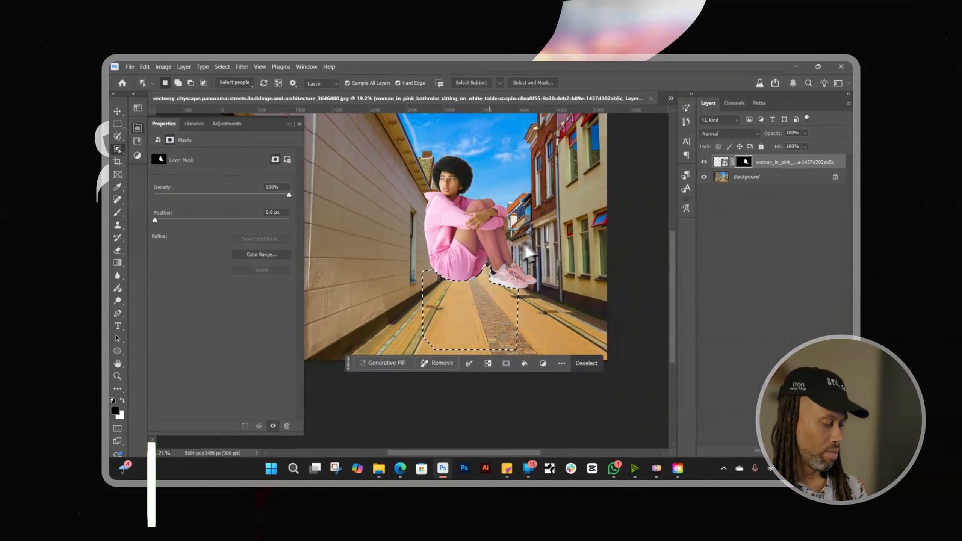
{"action": "key", "text": "ctrl+d"}
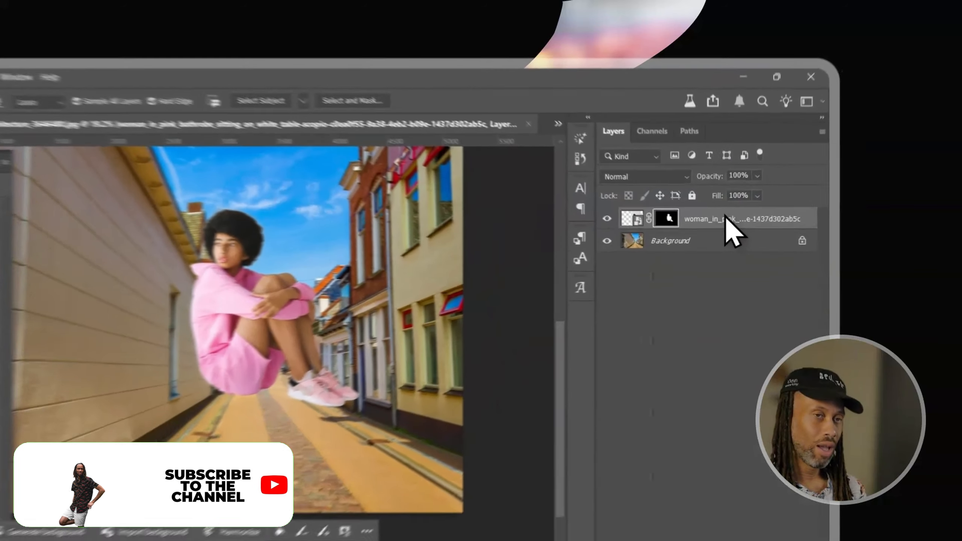
Rename the woman's layer "Girl" and convert it to a smart object
{"action": "double_click", "coordinate": [783, 162]}
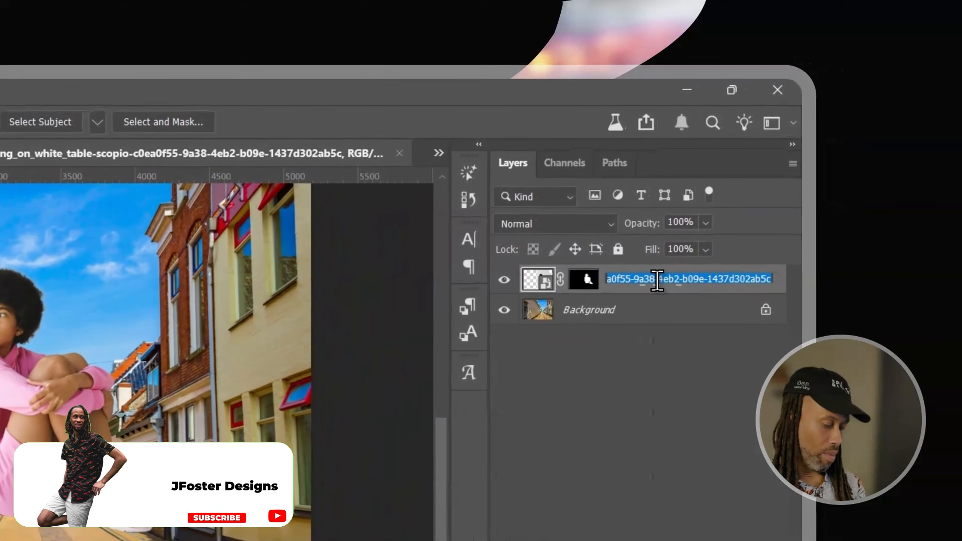
{"action": "type", "text": "Girl"}
{"action": "right_click", "coordinate": [655, 283]}
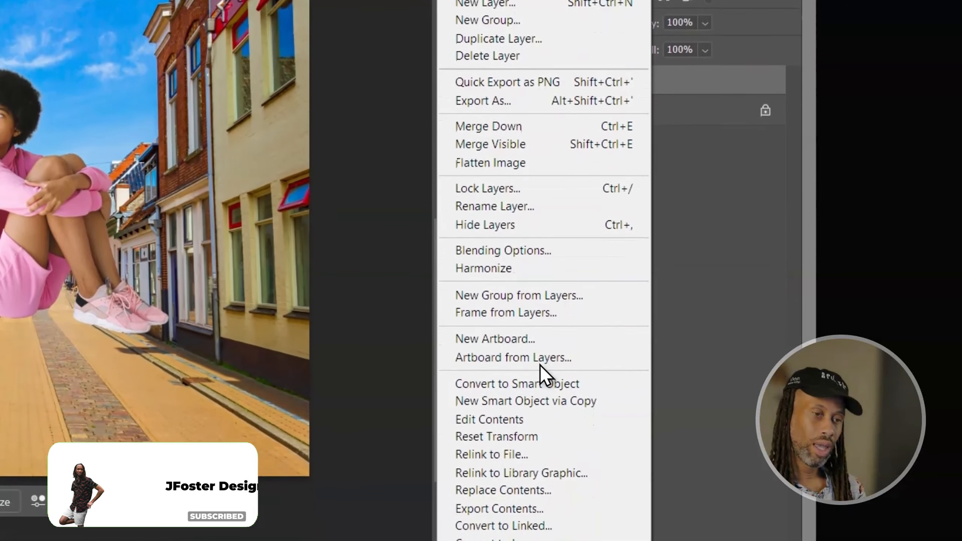
{"action": "left_click", "coordinate": [540, 379]}
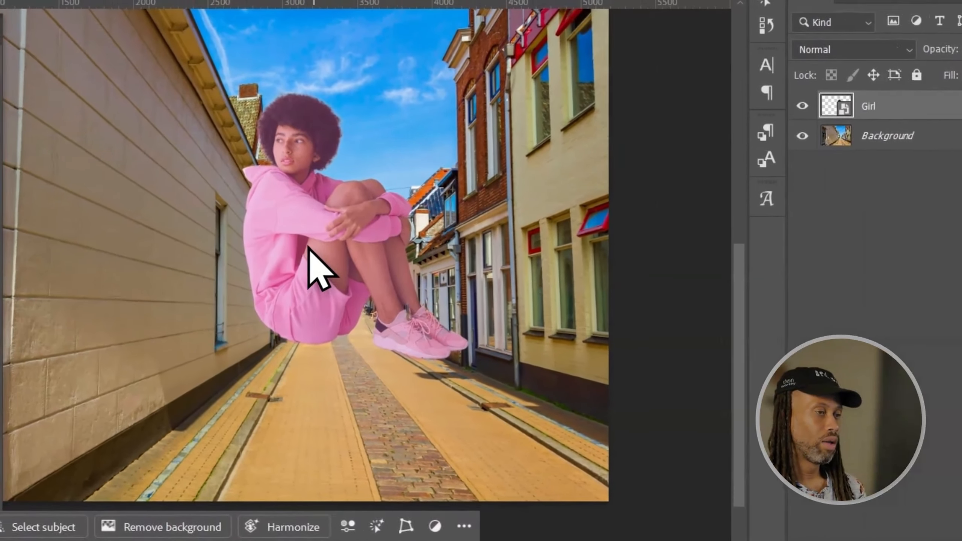
{"action": "left_click_drag", "start_coordinate": [15, 203], "coordinate": [43, 302]}
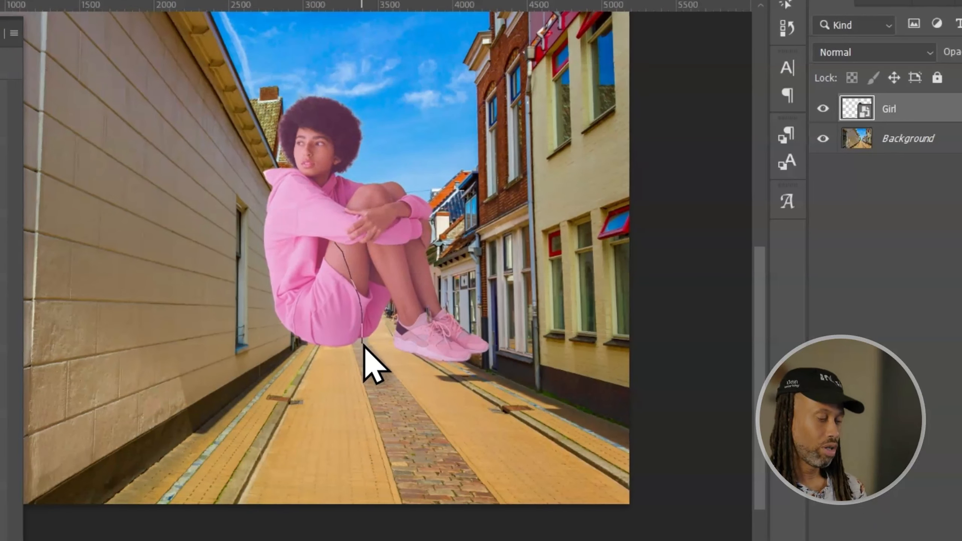
{"action": "left_click_drag", "start_coordinate": [364, 345], "coordinate": [401, 309]}
{"action": "left_click", "coordinate": [426, 239]}
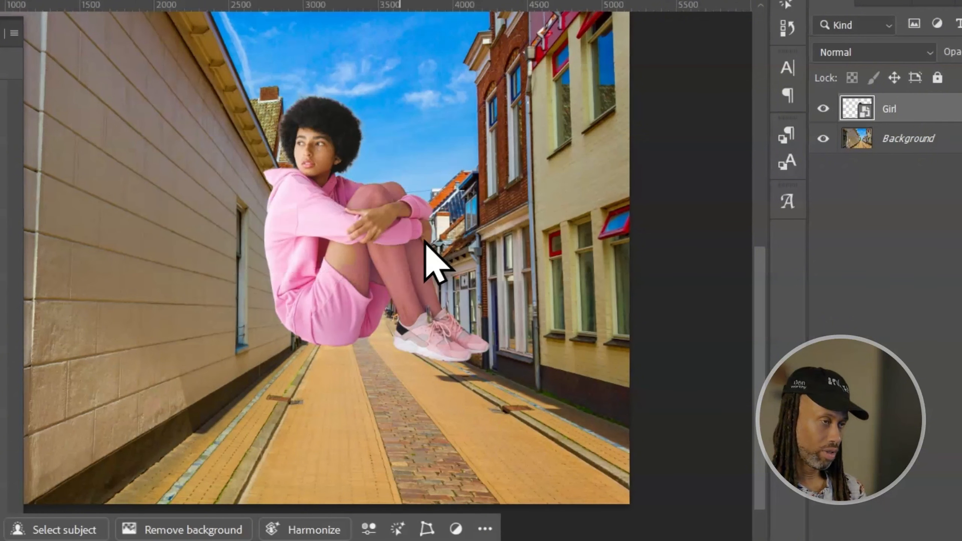
Move the woman down onto the street and scale her down so she sits on the pavement near the photo's lower edge
{"action": "left_click_drag", "start_coordinate": [354, 208], "coordinate": [385, 327]}
{"action": "key", "text": "ctrl+t"}
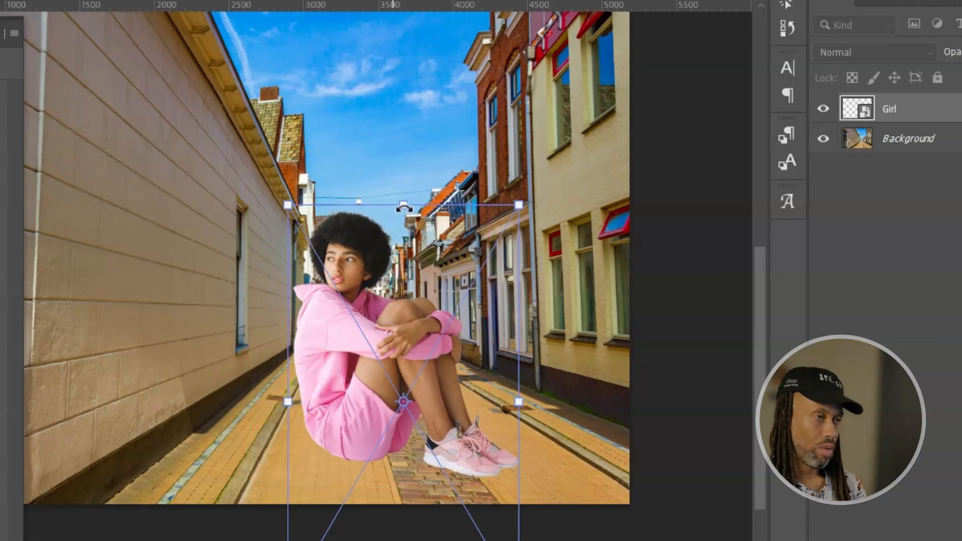
{"action": "left_click_drag", "start_coordinate": [375, 205], "coordinate": [405, 297]}
{"action": "left_click_drag", "start_coordinate": [395, 361], "coordinate": [389, 392]}
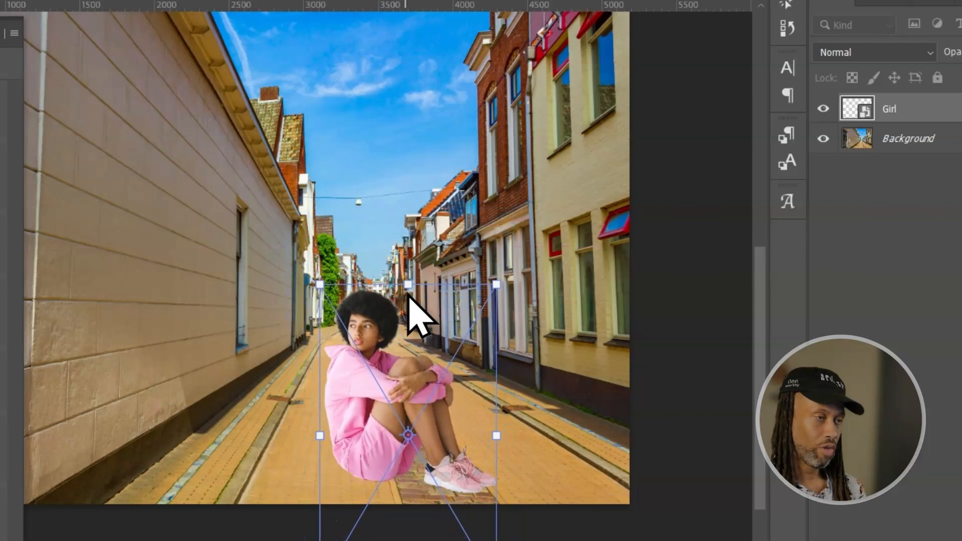
{"action": "left_click_drag", "start_coordinate": [408, 291], "coordinate": [405, 310]}
{"action": "left_click_drag", "start_coordinate": [404, 374], "coordinate": [403, 358]}
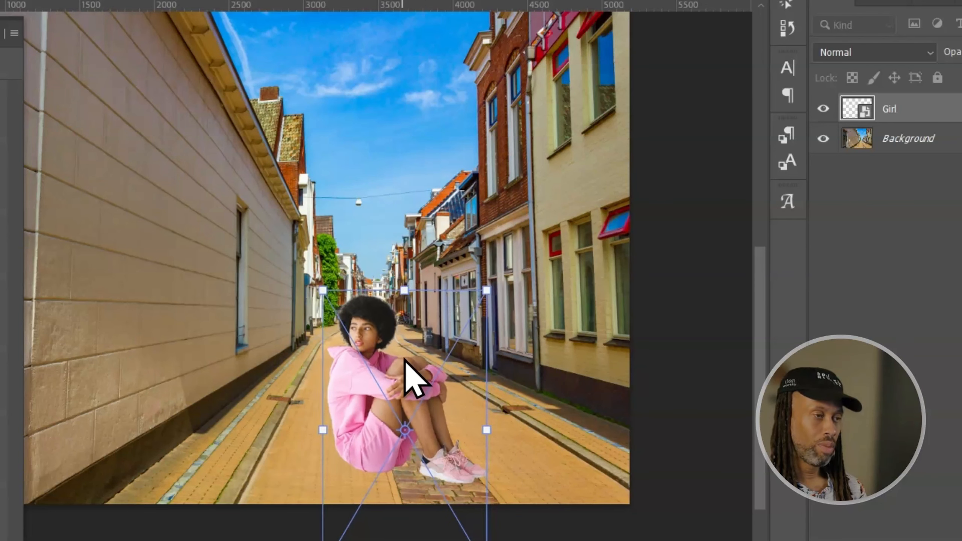
{"action": "key", "text": "Return"}
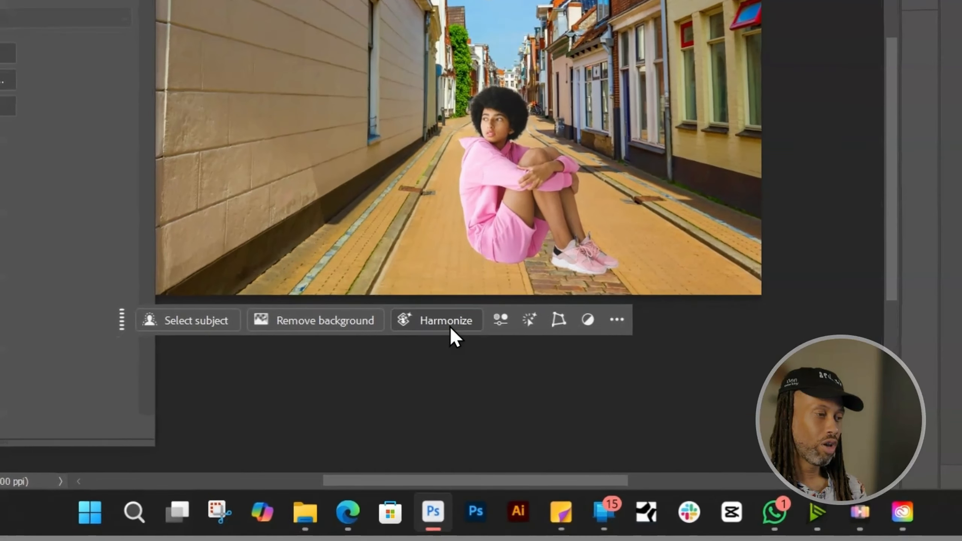
Harmonize the Girl layer with the street photo and compare the result with the original cutout by toggling the harmonized layer's visibility
{"action": "left_click", "coordinate": [452, 321]}
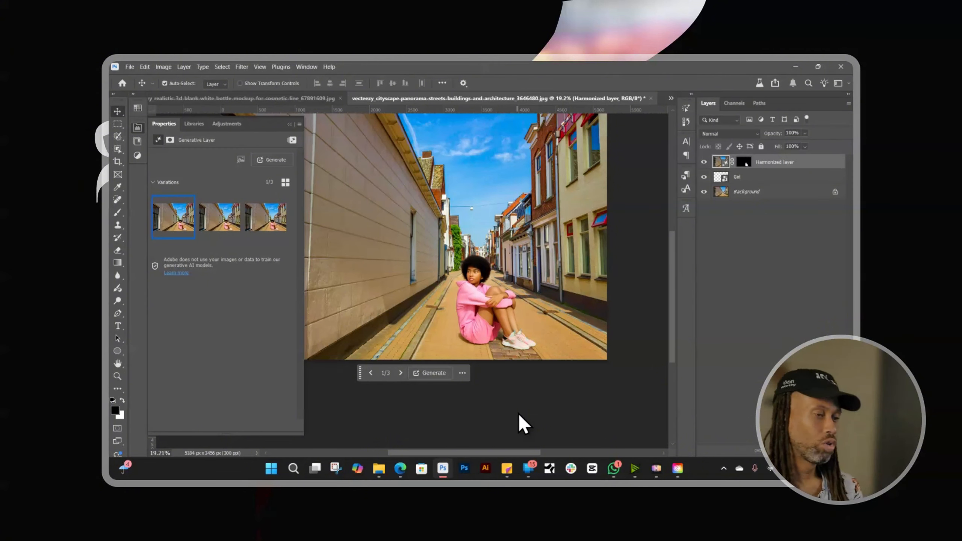
{"action": "scroll", "coordinate": [504, 338], "scroll_direction": "up", "scroll_amount": 5}
{"action": "left_click", "coordinate": [728, 176]}
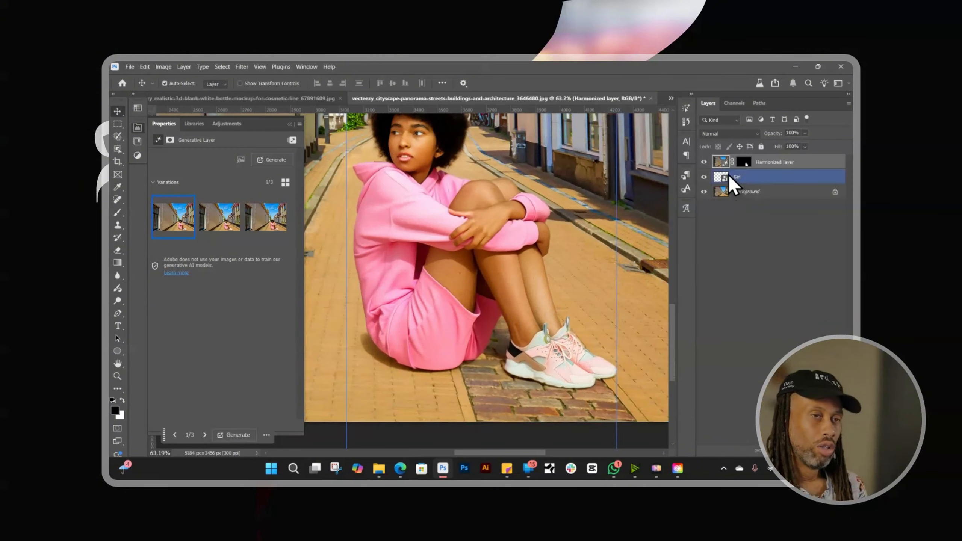
{"action": "left_click", "coordinate": [703, 167]}
{"action": "left_click", "coordinate": [703, 167]}
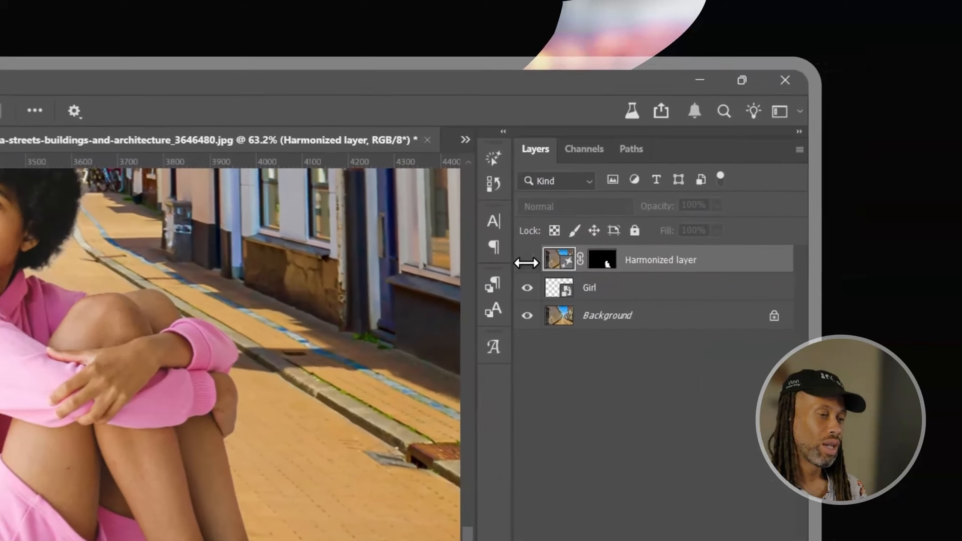
{"action": "left_click", "coordinate": [704, 162]}
{"action": "left_click", "coordinate": [643, 63]}
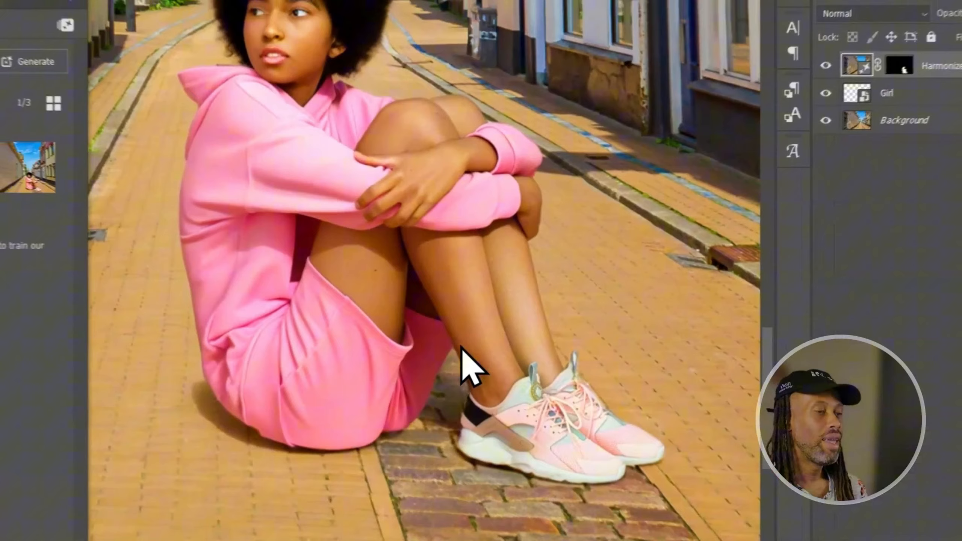
Examine the woman's face and hair up close, comparing them with the Harmonized layer shown and hidden
{"action": "scroll", "coordinate": [383, 258], "scroll_direction": "down", "scroll_amount": 2}
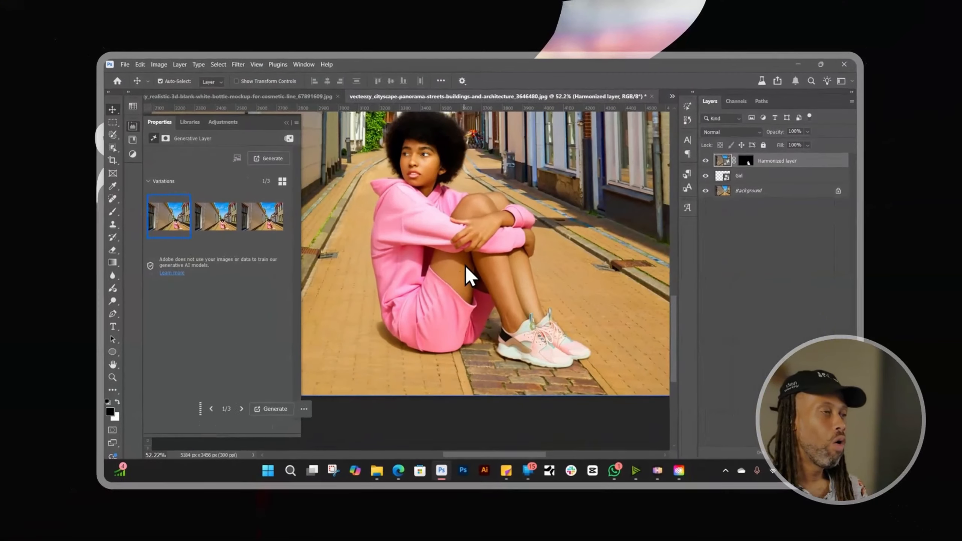
{"action": "scroll", "coordinate": [385, 258], "scroll_direction": "up", "scroll_amount": 3}
{"action": "scroll", "coordinate": [390, 254], "scroll_direction": "left", "scroll_amount": 2}
{"action": "scroll", "coordinate": [413, 172], "scroll_direction": "up", "scroll_amount": 4}
{"action": "scroll", "coordinate": [482, 220], "scroll_direction": "up", "scroll_amount": 2}
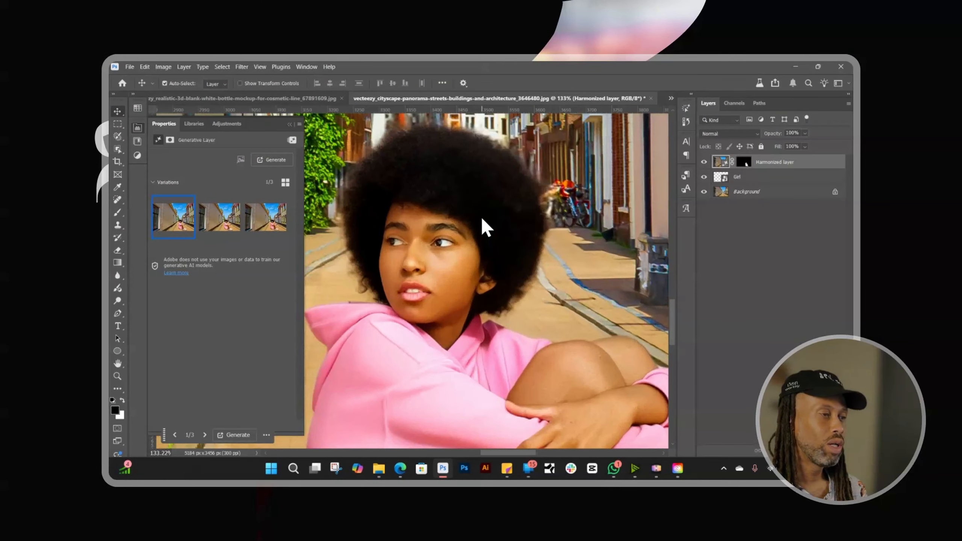
{"action": "scroll", "coordinate": [486, 209], "scroll_direction": "up", "scroll_amount": 4}
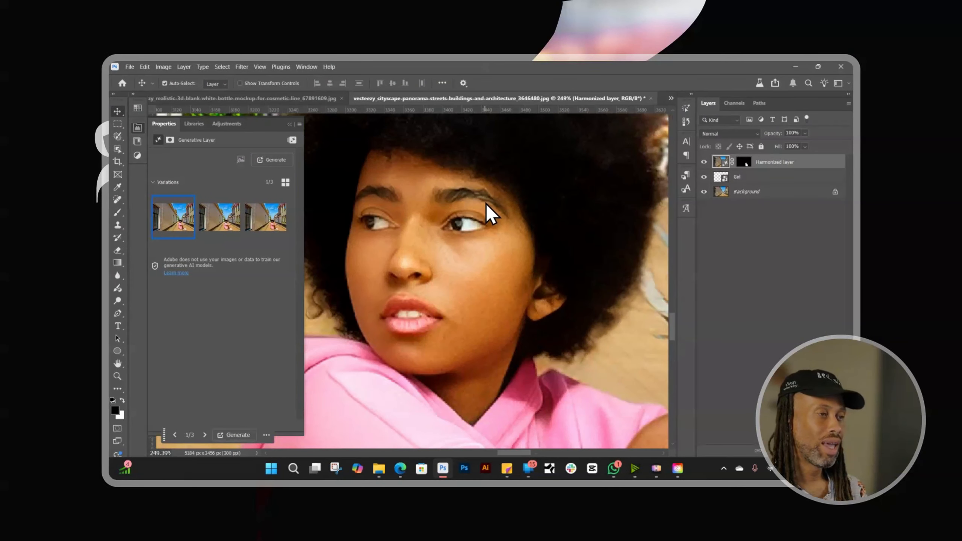
{"action": "scroll", "coordinate": [488, 205], "scroll_direction": "down", "scroll_amount": 4}
{"action": "scroll", "coordinate": [489, 204], "scroll_direction": "right", "scroll_amount": 1}
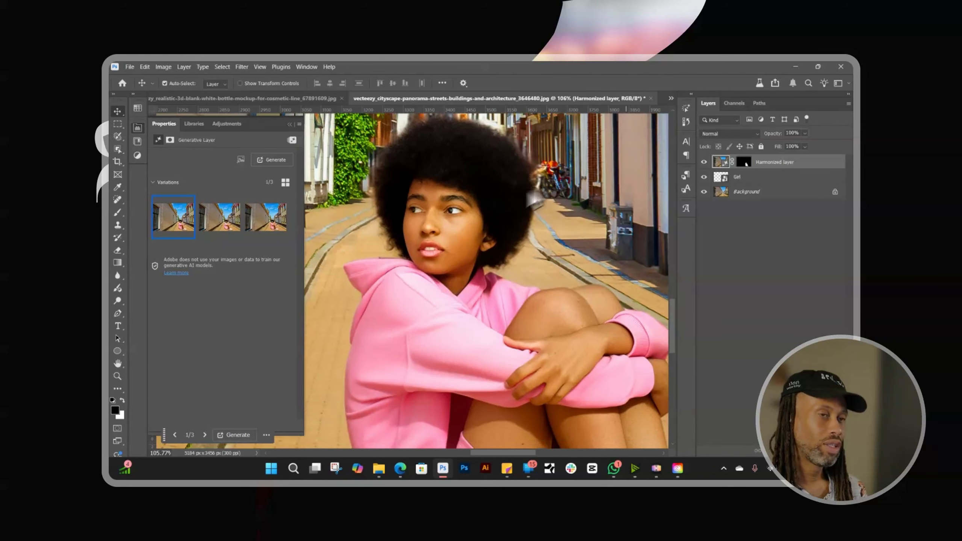
{"action": "left_click", "coordinate": [704, 163]}
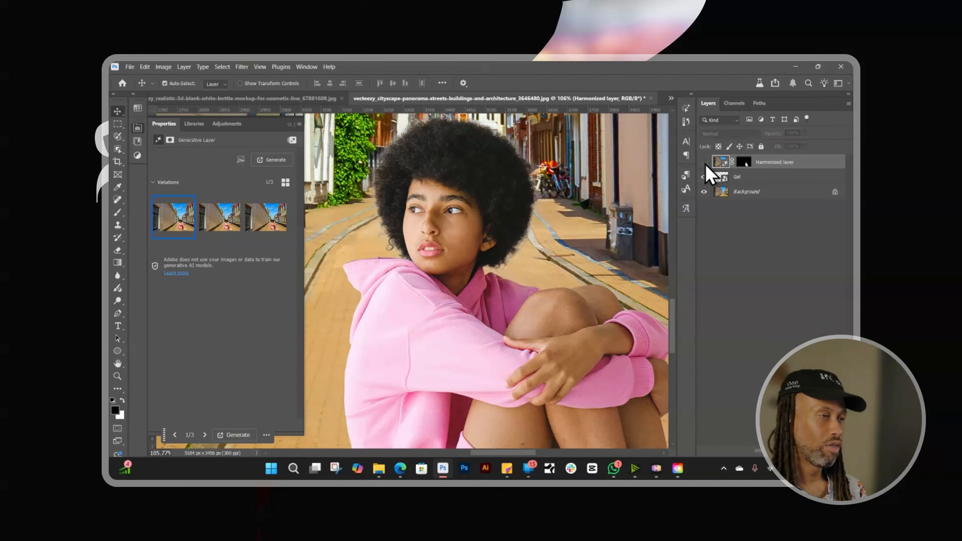
{"action": "left_click", "coordinate": [704, 163]}
{"action": "left_click", "coordinate": [705, 163]}
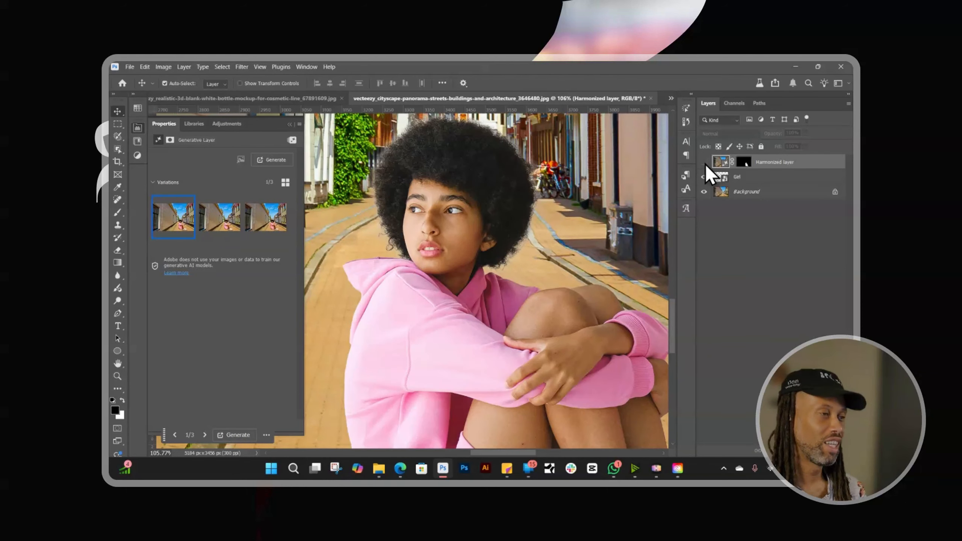
{"action": "left_click", "coordinate": [705, 163]}
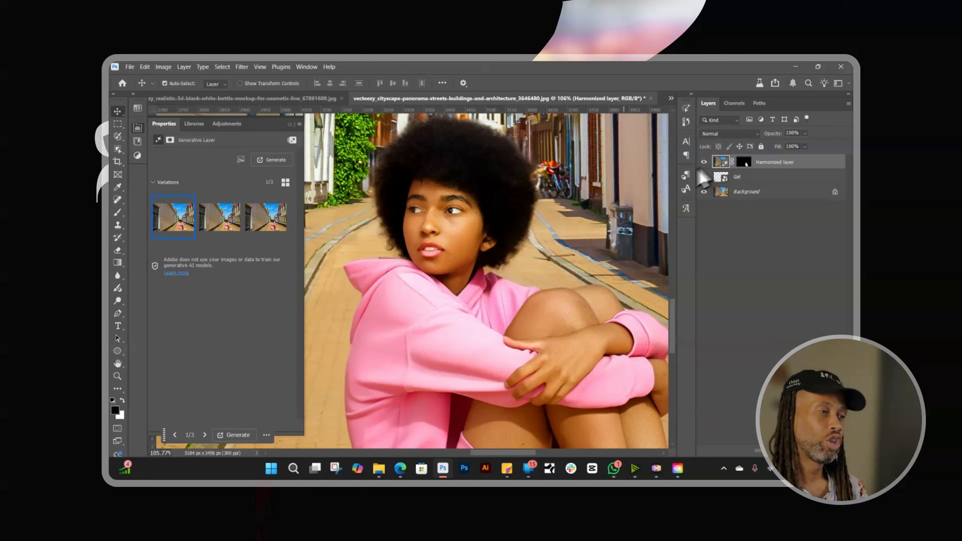
Examine the woman's whole figure and shadows on the street, comparing the scene with and without the Harmonized layer
{"action": "scroll", "coordinate": [512, 218], "scroll_direction": "down", "scroll_amount": 6}
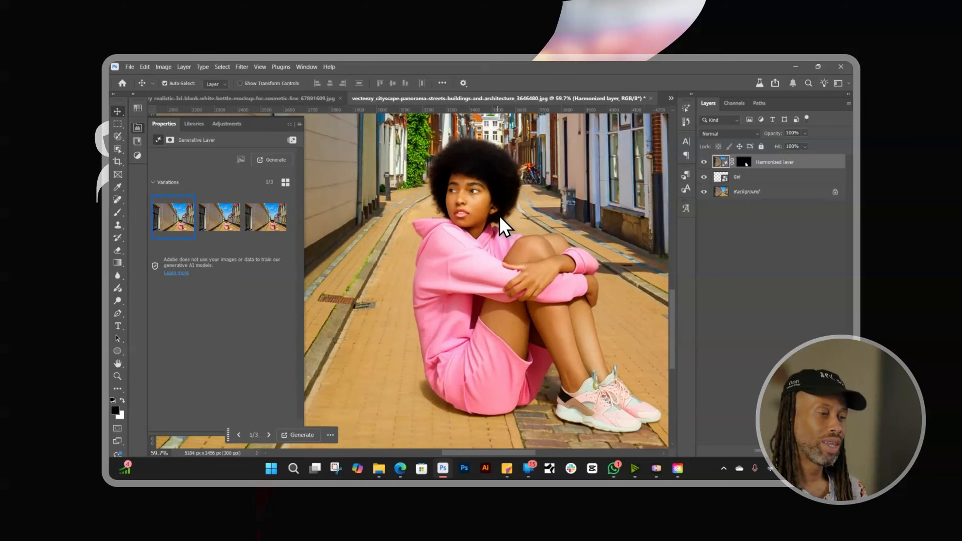
{"action": "scroll", "coordinate": [493, 216], "scroll_direction": "up", "scroll_amount": 1}
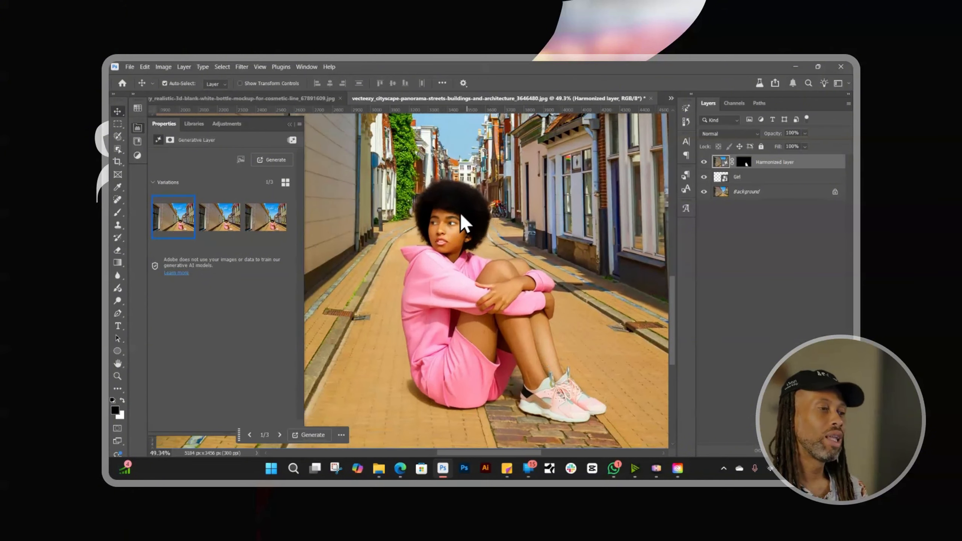
{"action": "scroll", "coordinate": [476, 266], "scroll_direction": "down", "scroll_amount": 3}
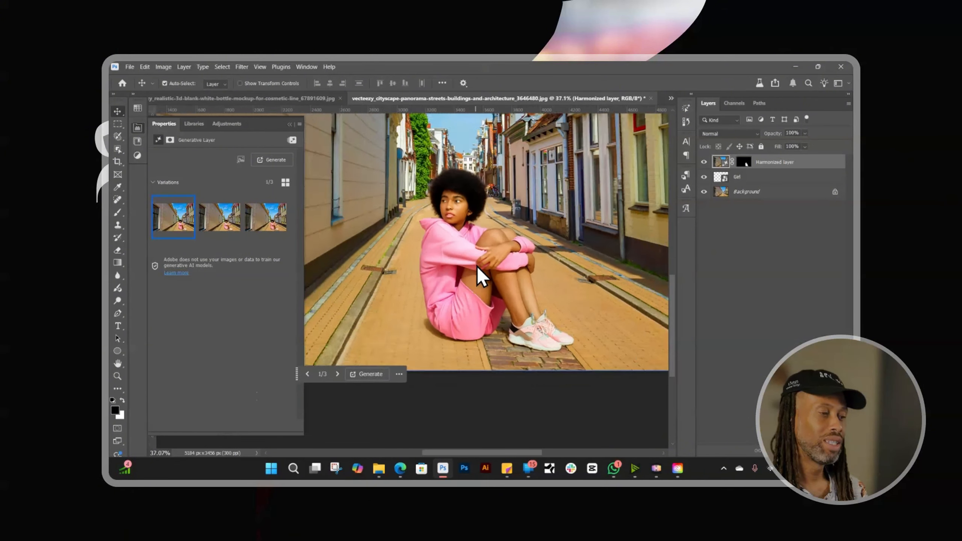
{"action": "scroll", "coordinate": [476, 266], "scroll_direction": "up", "scroll_amount": 2}
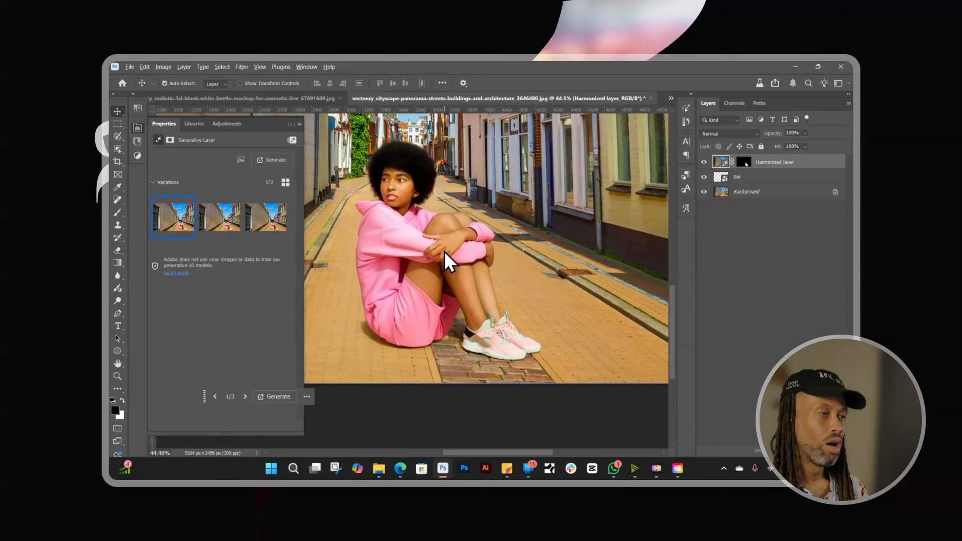
{"action": "scroll", "coordinate": [475, 250], "scroll_direction": "up", "scroll_amount": 4}
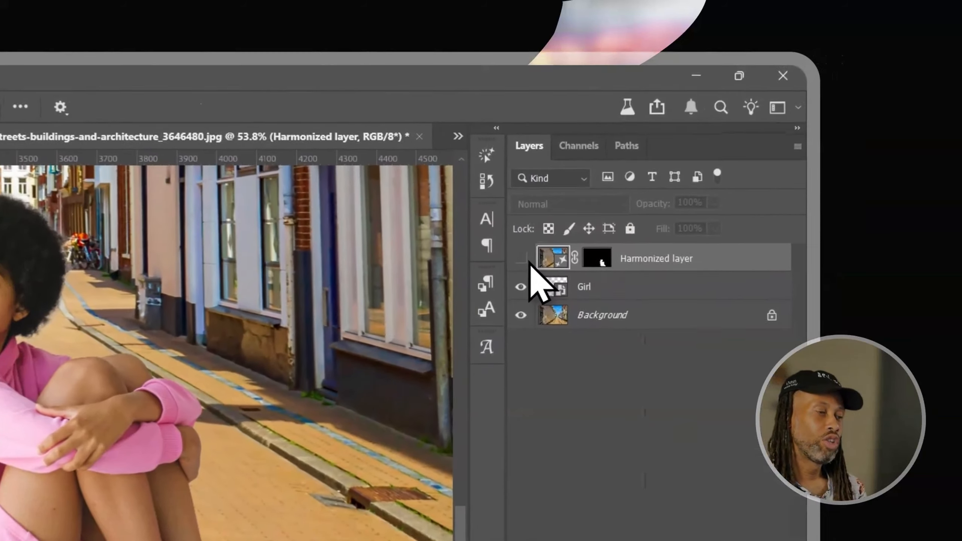
{"action": "left_click", "coordinate": [704, 162]}
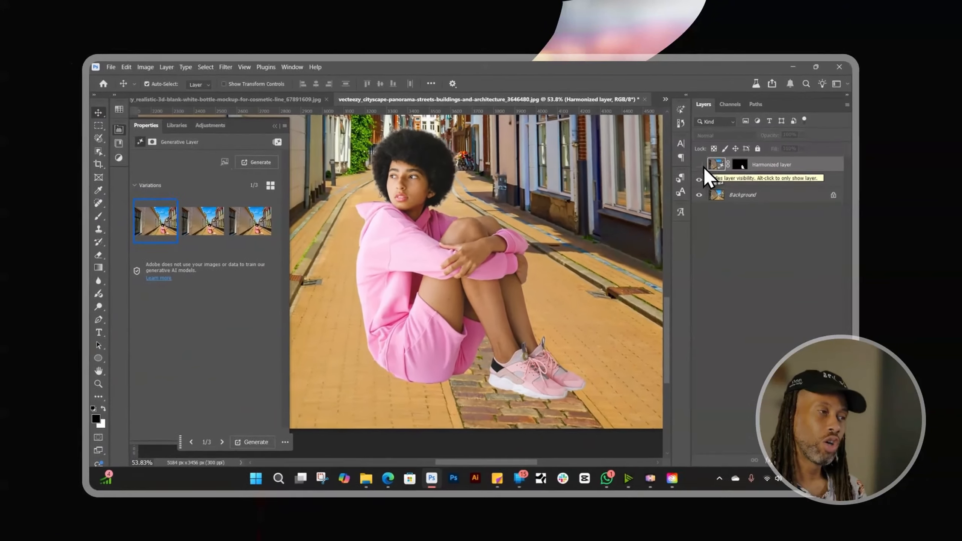
{"action": "left_click", "coordinate": [705, 163]}
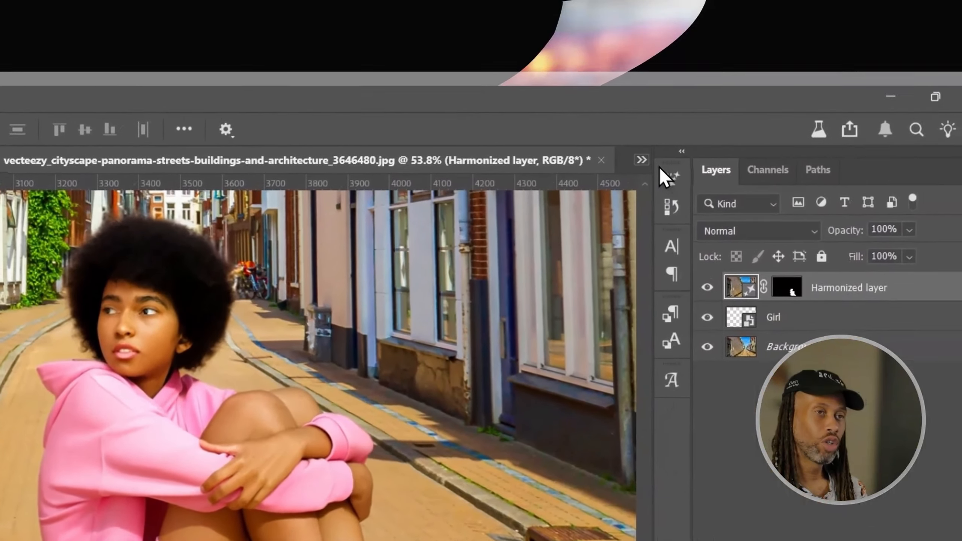
Switch to the open portrait document of the young man in a dark leather jacket
{"action": "left_click", "coordinate": [641, 160]}
{"action": "left_click", "coordinate": [481, 217]}
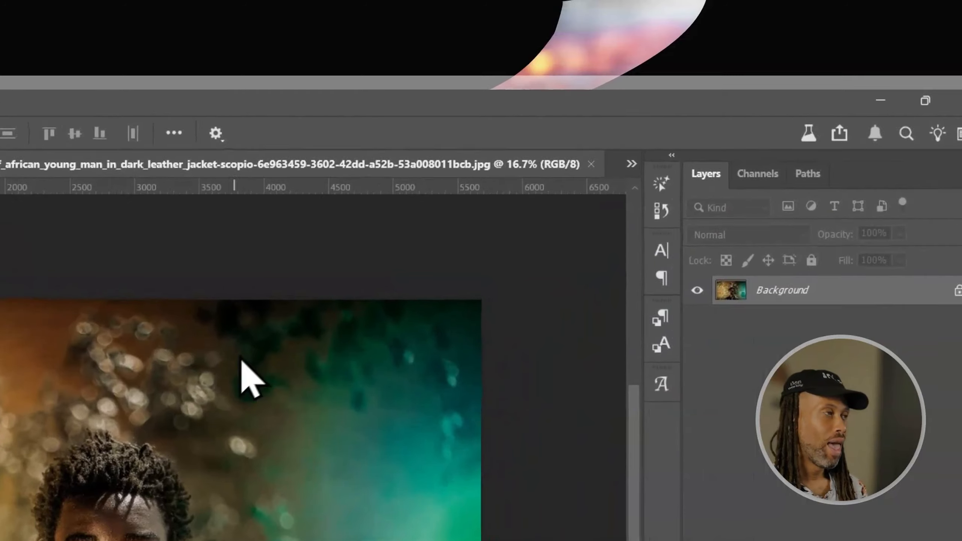
{"action": "scroll", "coordinate": [406, 304], "scroll_direction": "down", "scroll_amount": 3}
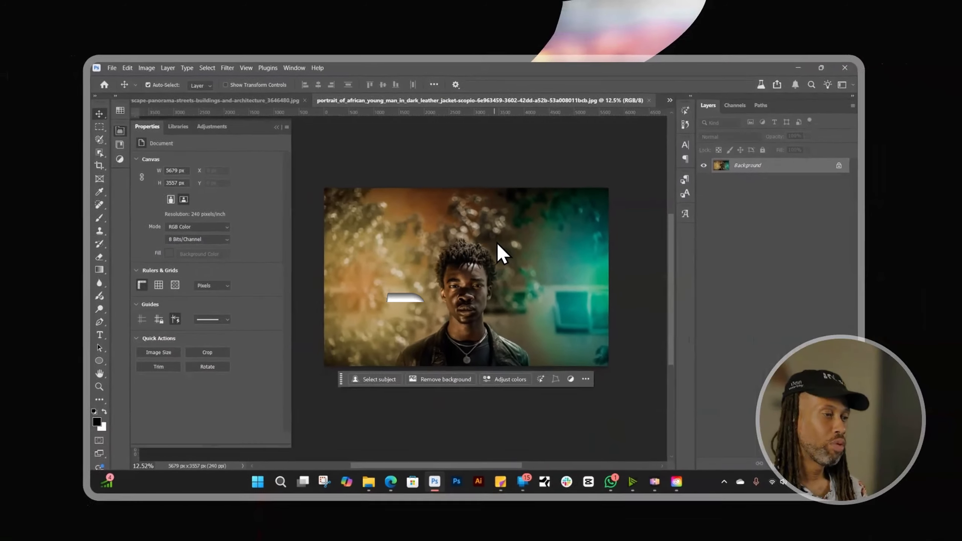
{"action": "scroll", "coordinate": [407, 305], "scroll_direction": "up", "scroll_amount": 2}
{"action": "scroll", "coordinate": [504, 244], "scroll_direction": "down", "scroll_amount": 1}
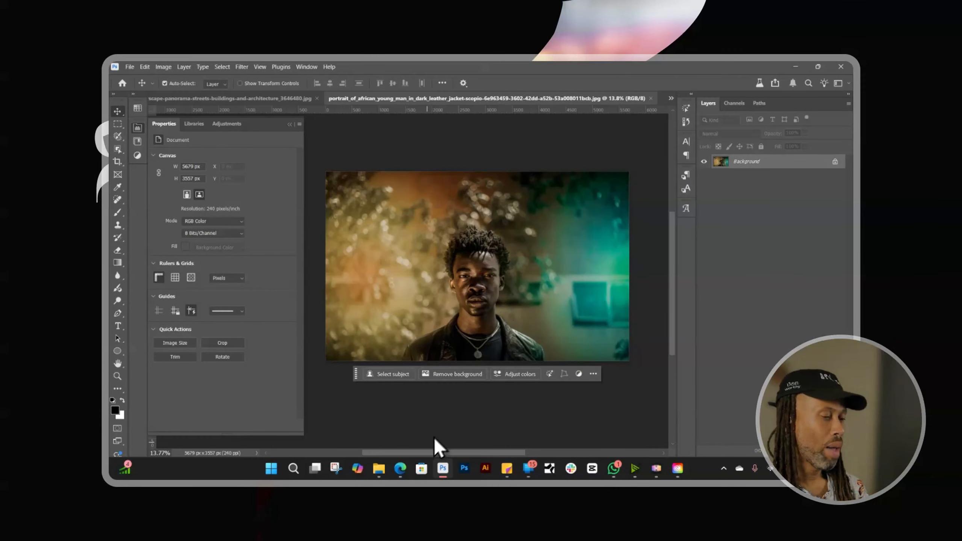
Place the soldier portrait from File Explorer into the leather jacket portrait and remove the soldier photo's background
{"action": "left_click", "coordinate": [379, 468]}
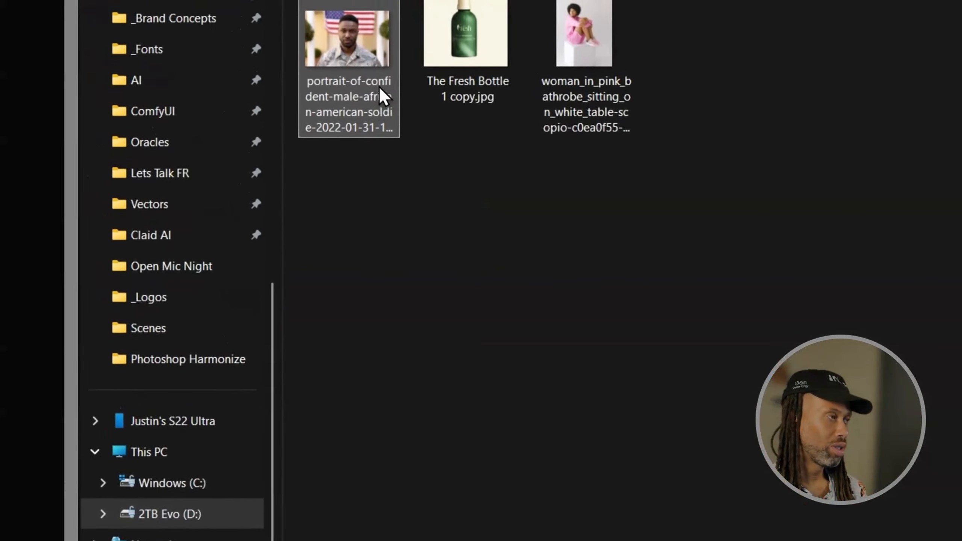
{"action": "left_click_drag", "start_coordinate": [365, 153], "coordinate": [551, 125]}
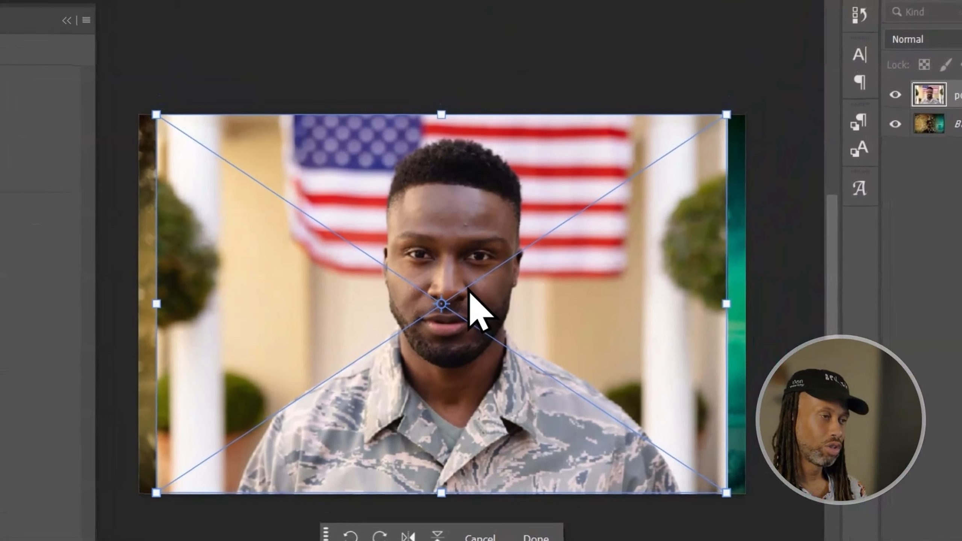
{"action": "key", "text": "Return"}
{"action": "left_click", "coordinate": [398, 524]}
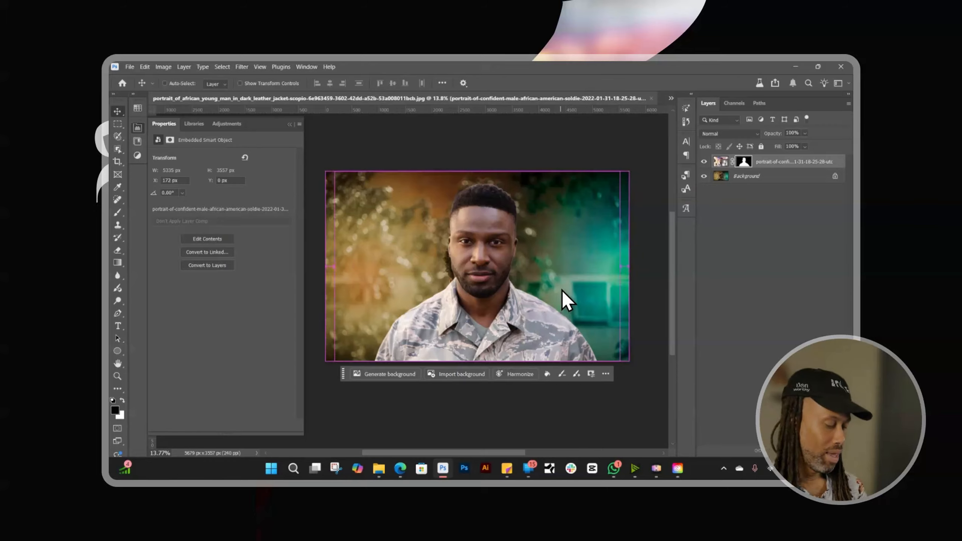
Scale down the soldier cutout and position it over the man in the background photo, aligning their heads
{"action": "key", "text": "ctrl+t"}
{"action": "left_click_drag", "start_coordinate": [485, 176], "coordinate": [478, 182]}
{"action": "left_click_drag", "start_coordinate": [488, 279], "coordinate": [488, 359]}
{"action": "left_click_drag", "start_coordinate": [487, 457], "coordinate": [479, 458]}
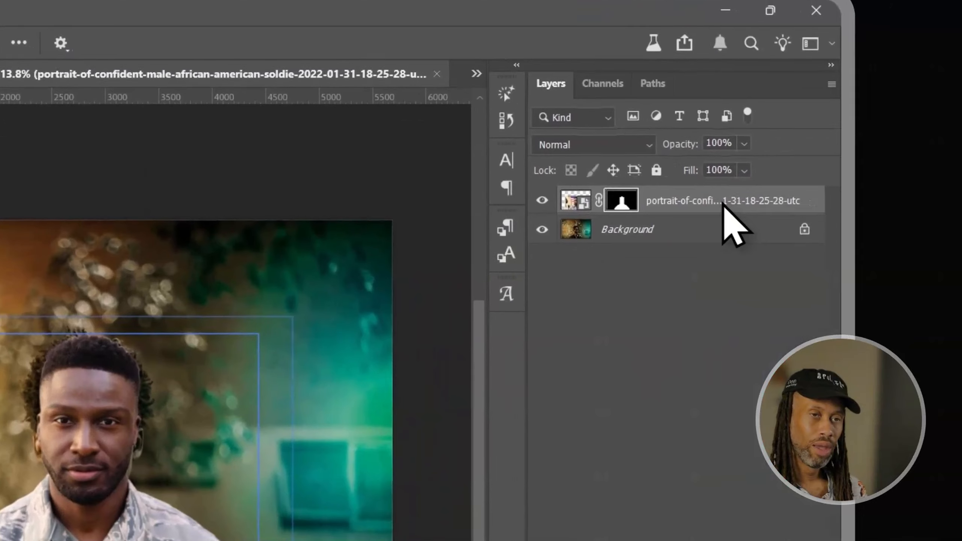
Rename the cutout layer "Soldier" and convert it to a smart object
{"action": "double_click", "coordinate": [681, 193]}
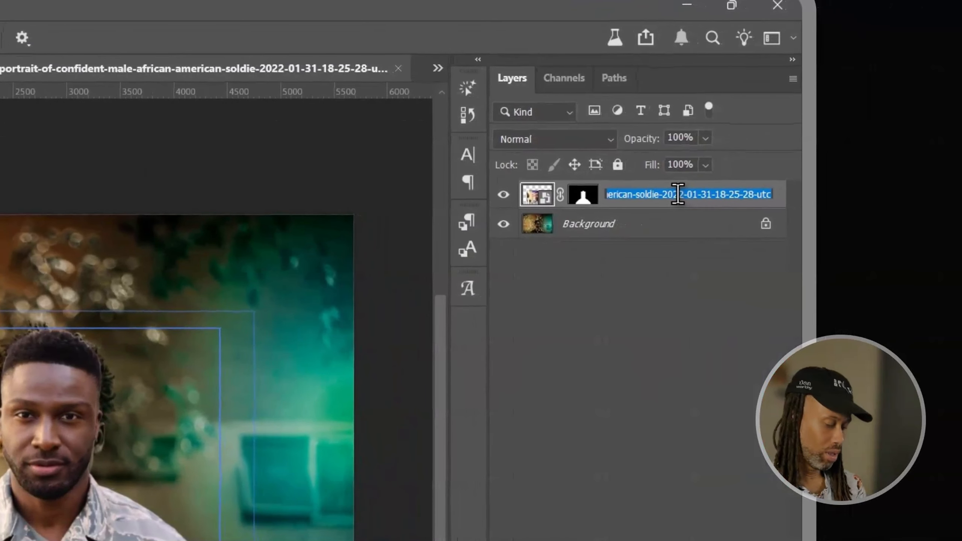
{"action": "type", "text": "Soldier"}
{"action": "key", "text": "Return"}
{"action": "right_click", "coordinate": [672, 197]}
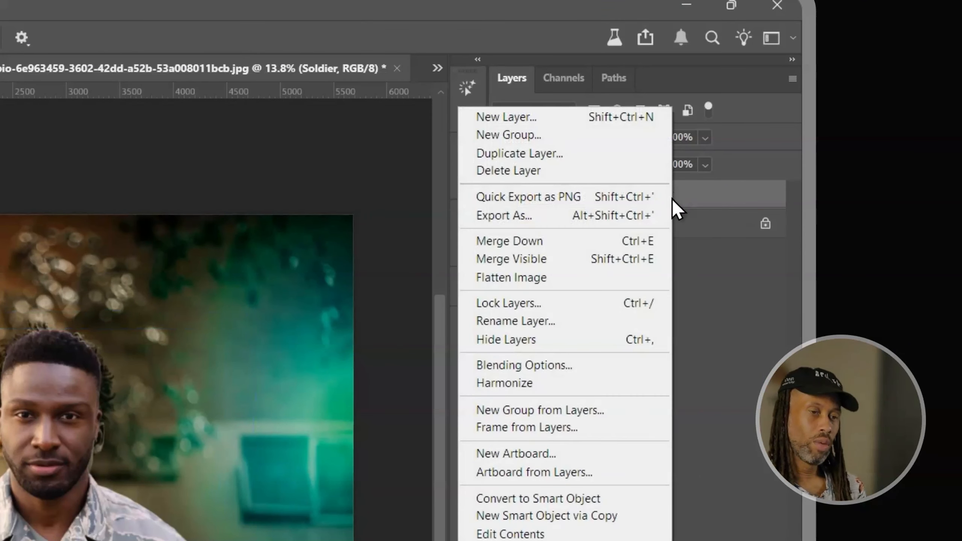
{"action": "left_click", "coordinate": [521, 499]}
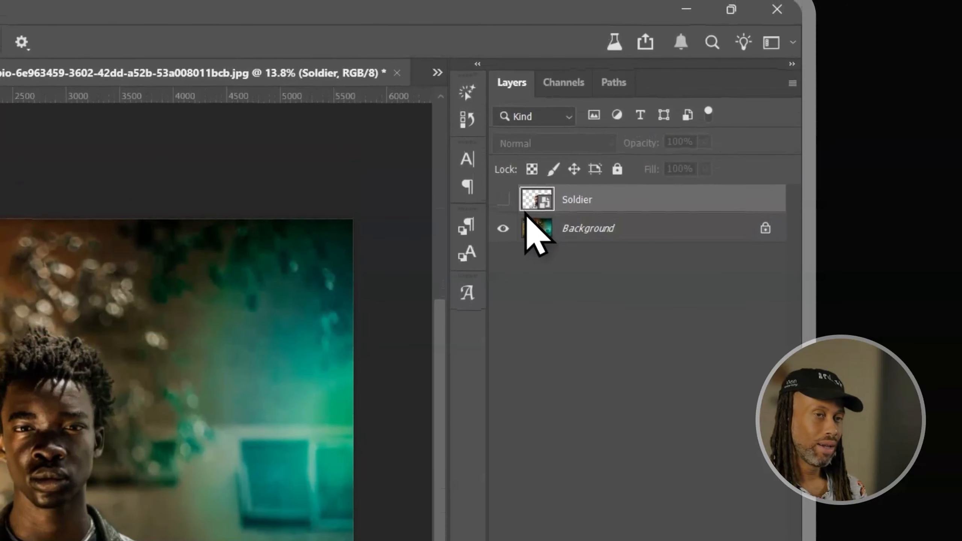
Select the man on the Background layer with Select Subject and expand the selection by 25 pixels
{"action": "left_click", "coordinate": [577, 229]}
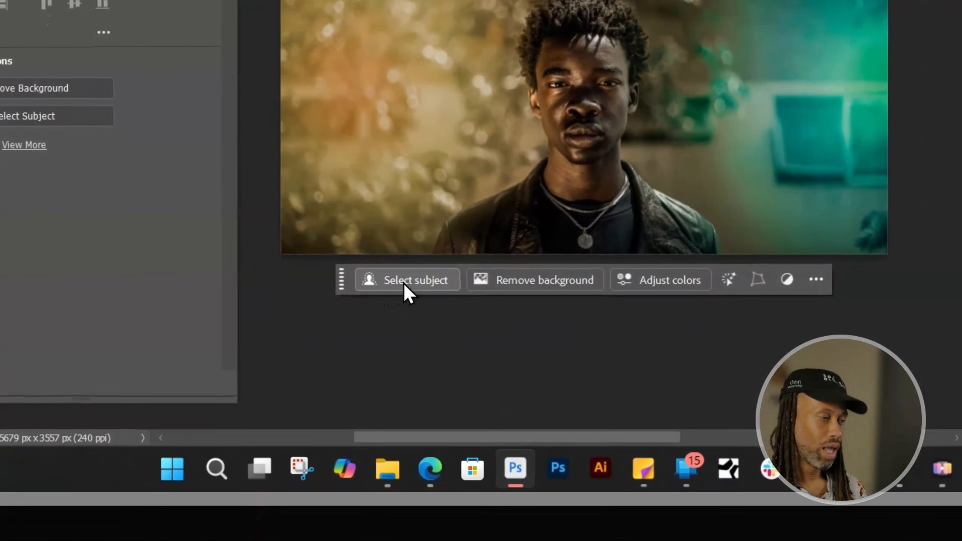
{"action": "left_click", "coordinate": [384, 287]}
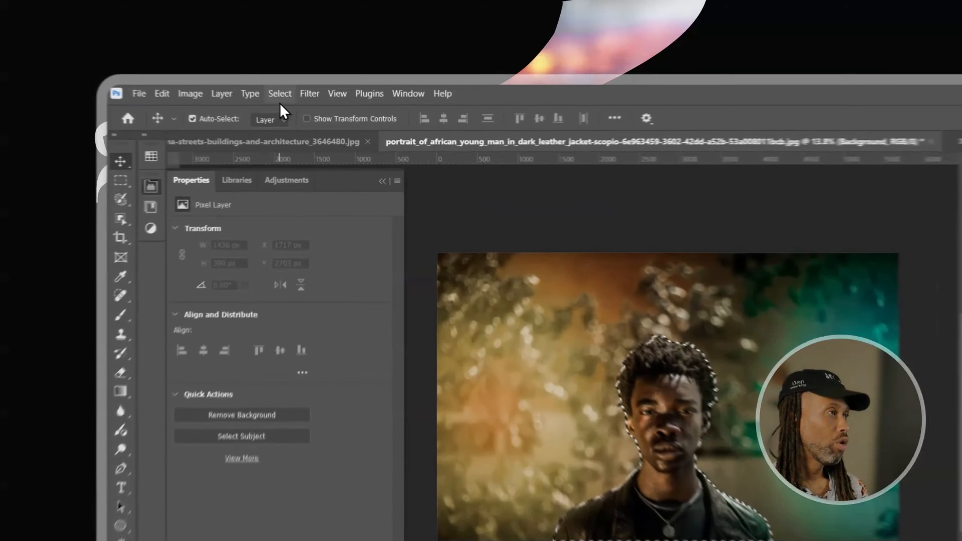
{"action": "left_click", "coordinate": [222, 66]}
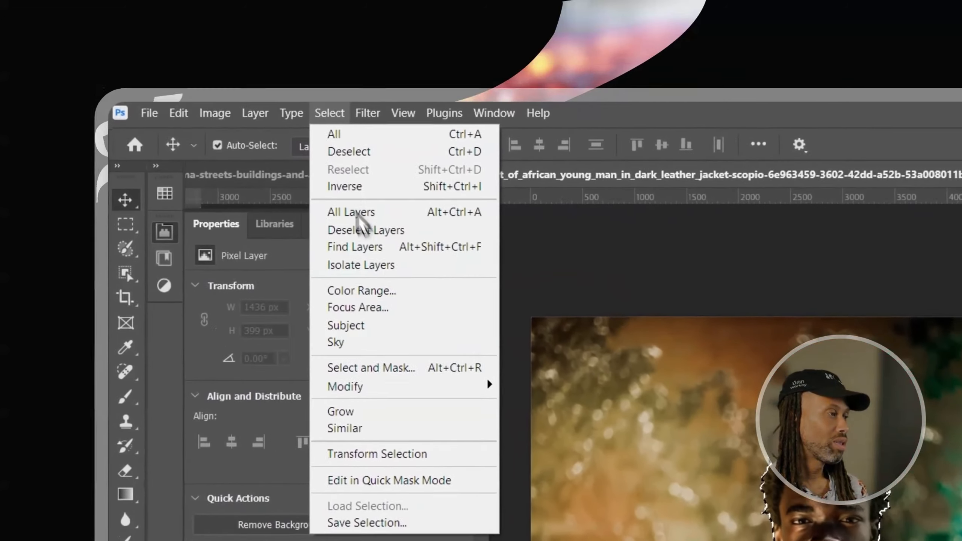
{"action": "mouse_move", "coordinate": [453, 329]}
{"action": "left_click", "coordinate": [549, 361]}
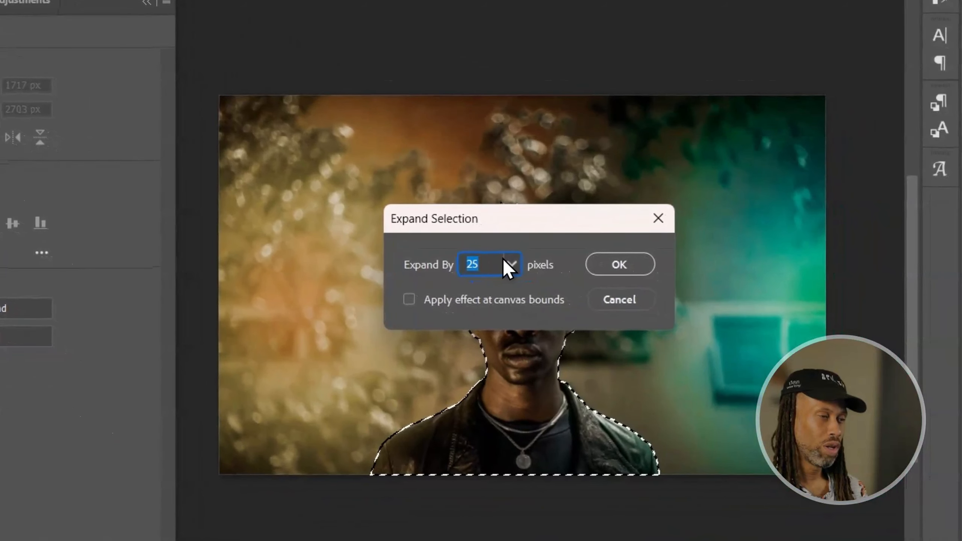
{"action": "left_click", "coordinate": [512, 264]}
{"action": "left_click_drag", "start_coordinate": [512, 290], "coordinate": [463, 264]}
{"action": "left_click", "coordinate": [490, 267]}
{"action": "type", "text": "25"}
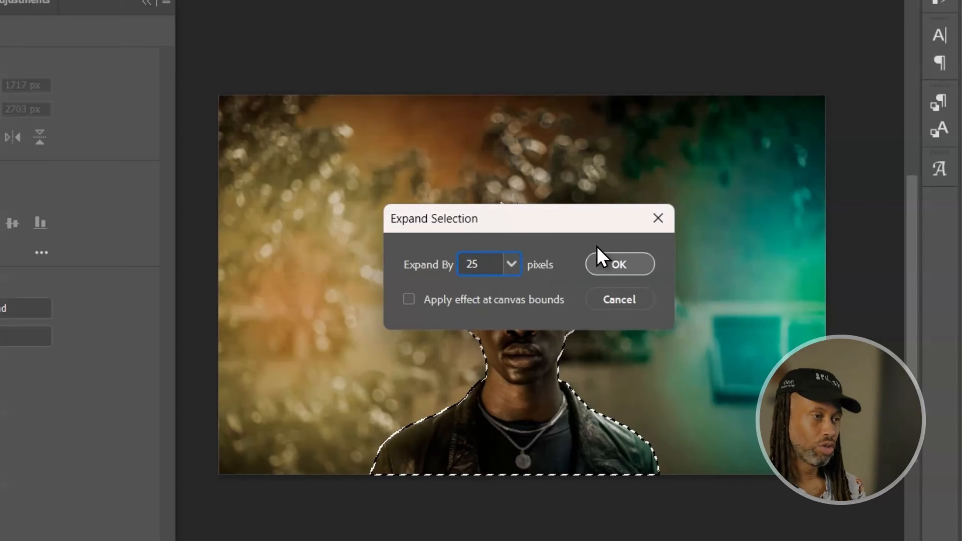
{"action": "left_click", "coordinate": [602, 265]}
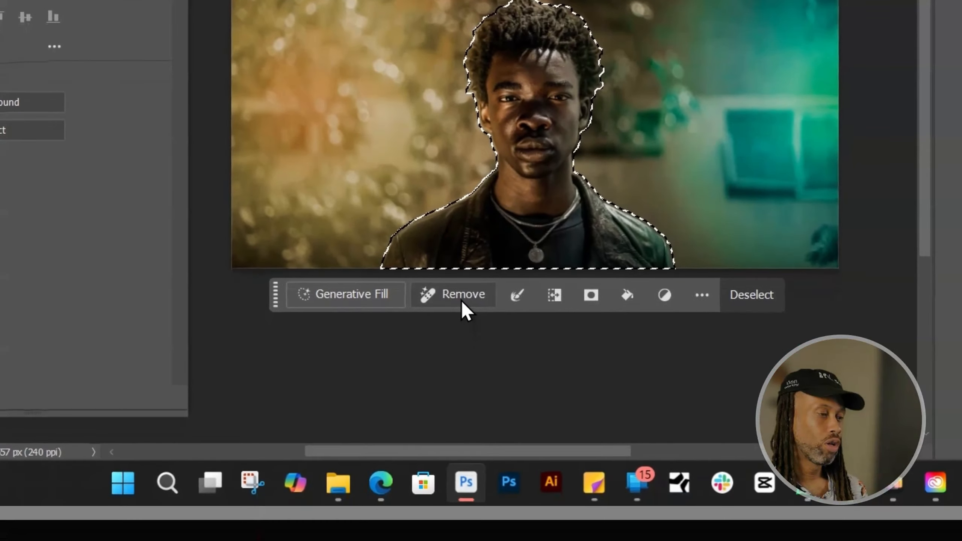
Remove the selected man from the background photo and make the Soldier layer visible
{"action": "left_click", "coordinate": [463, 300]}
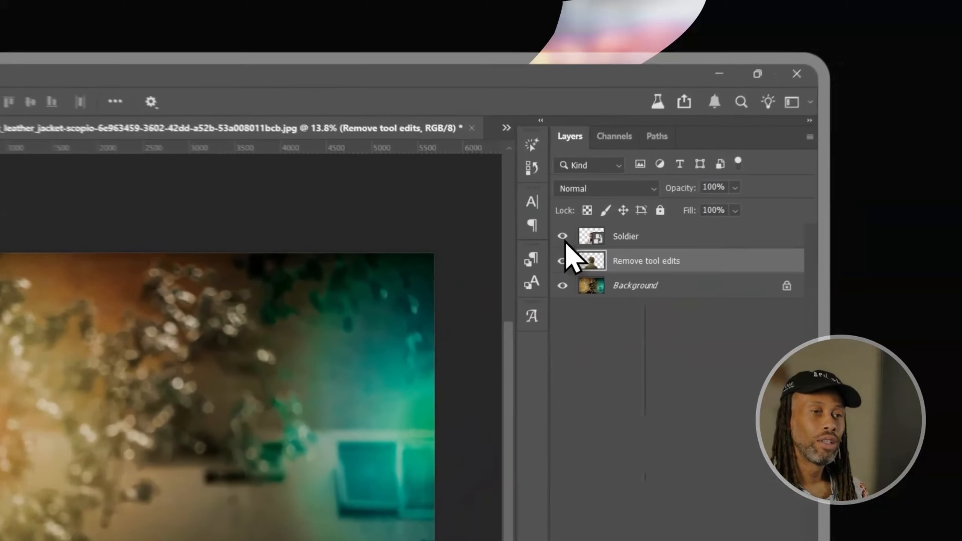
{"action": "left_click", "coordinate": [704, 161]}
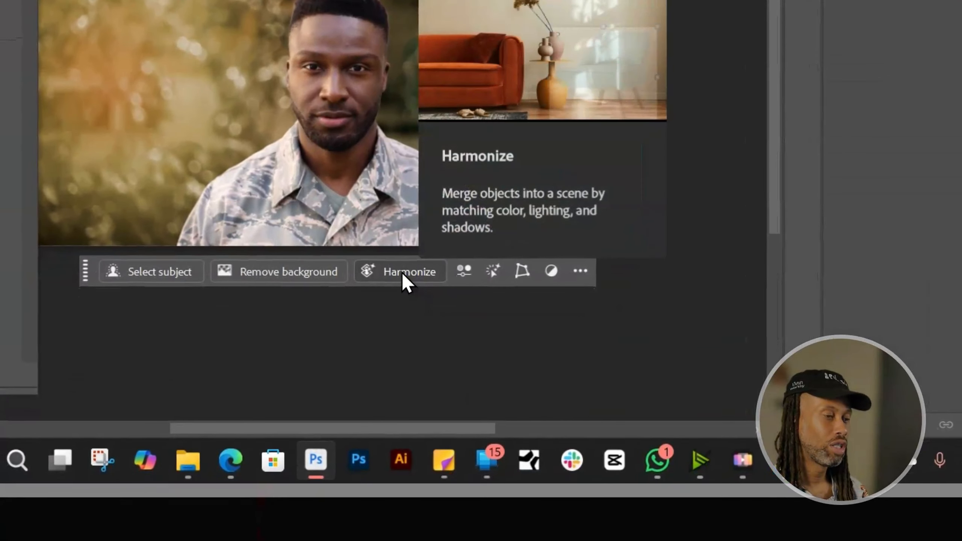
{"action": "left_click", "coordinate": [402, 273]}
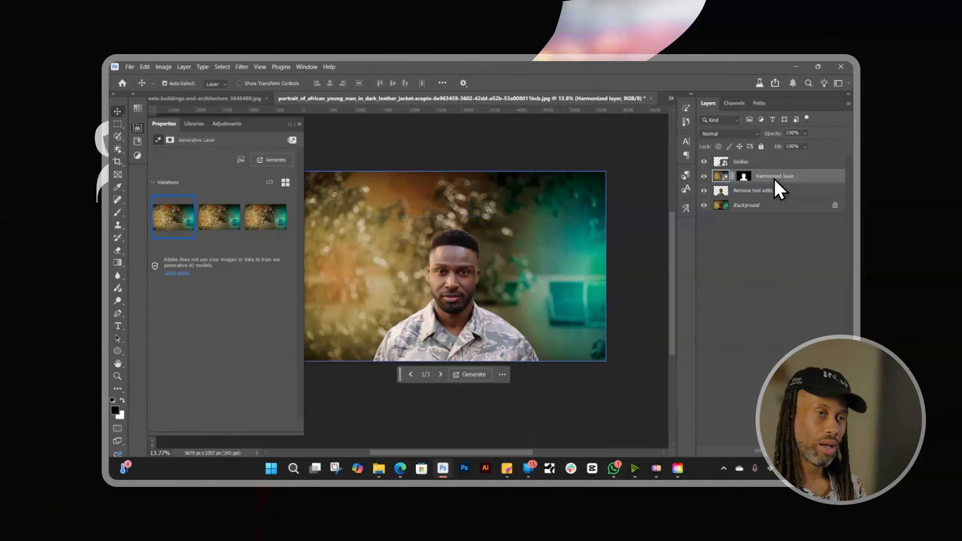
{"action": "key", "text": "Delete"}
{"action": "scroll", "coordinate": [532, 212], "scroll_direction": "left", "scroll_amount": 1}
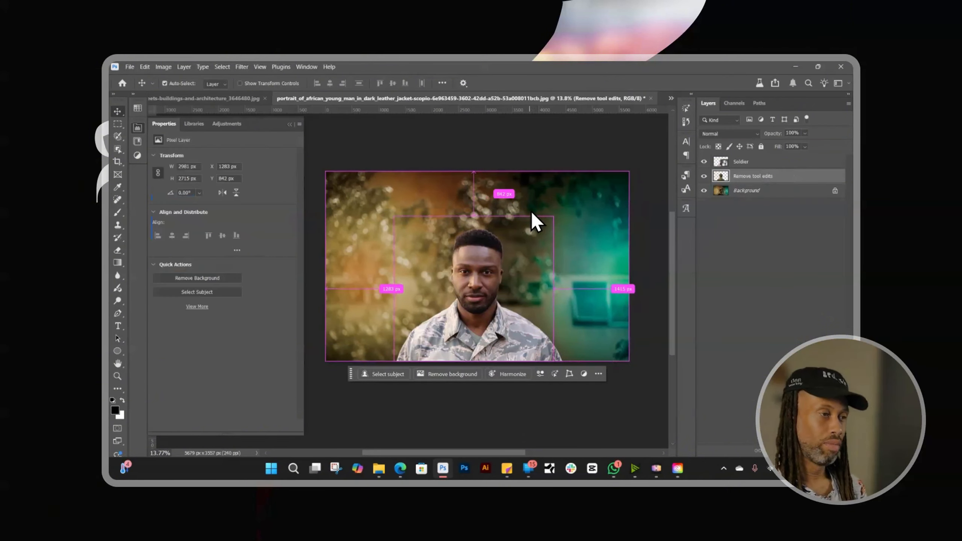
Harmonize the Soldier layer with the background and toggle the harmonized layer's visibility to compare before and after
{"action": "left_click", "coordinate": [763, 161]}
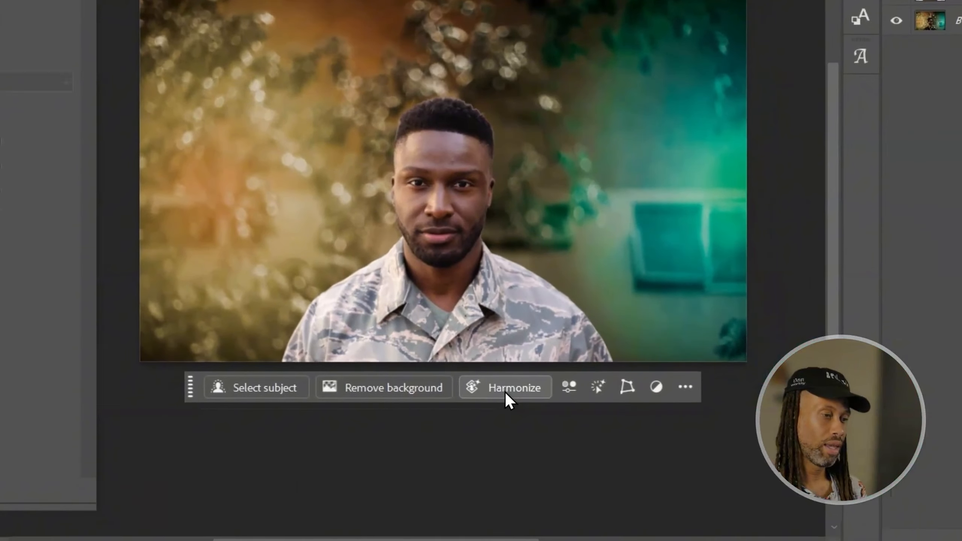
{"action": "left_click", "coordinate": [505, 393]}
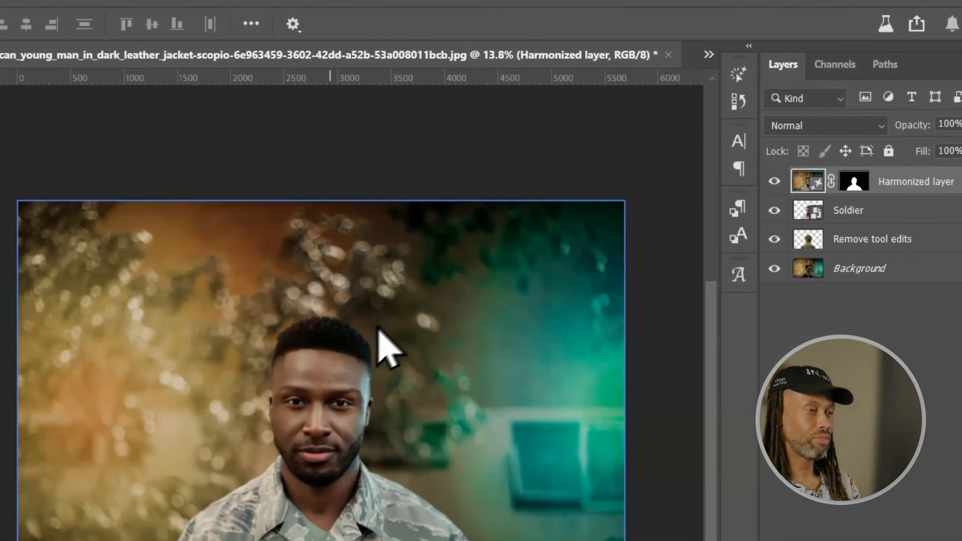
{"action": "scroll", "coordinate": [58, 437], "scroll_direction": "up", "scroll_amount": 10}
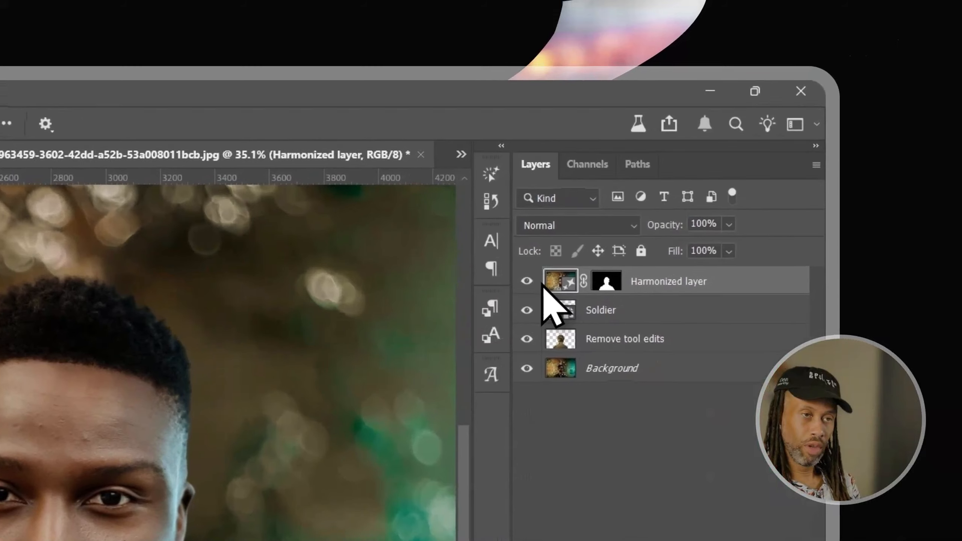
{"action": "left_click", "coordinate": [871, 151]}
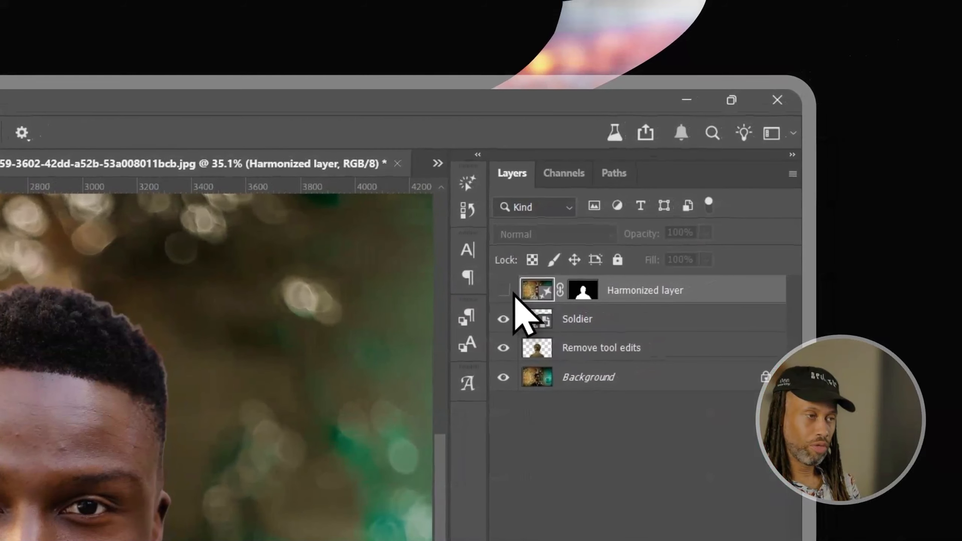
{"action": "left_click", "coordinate": [871, 152]}
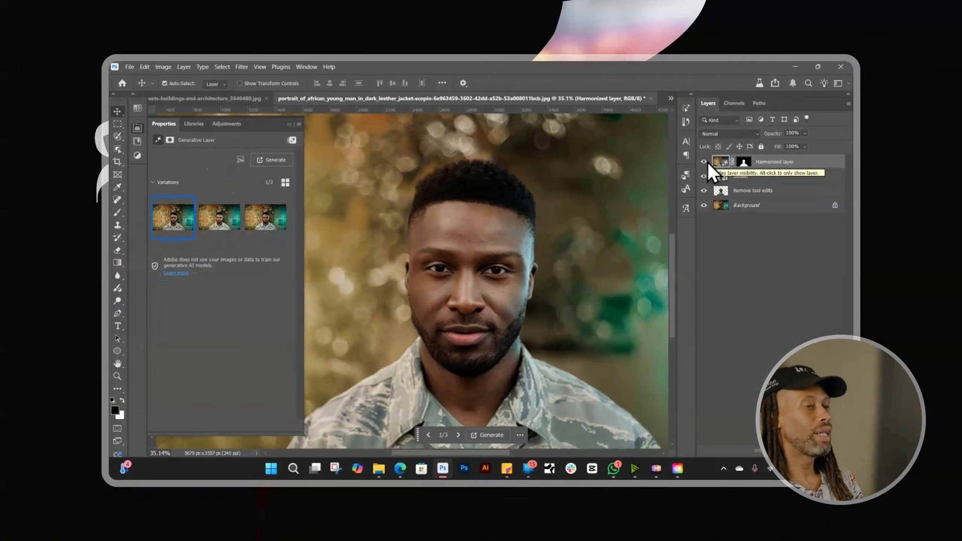
Compare the three harmonized variations and choose the third one
{"action": "left_click", "coordinate": [217, 220]}
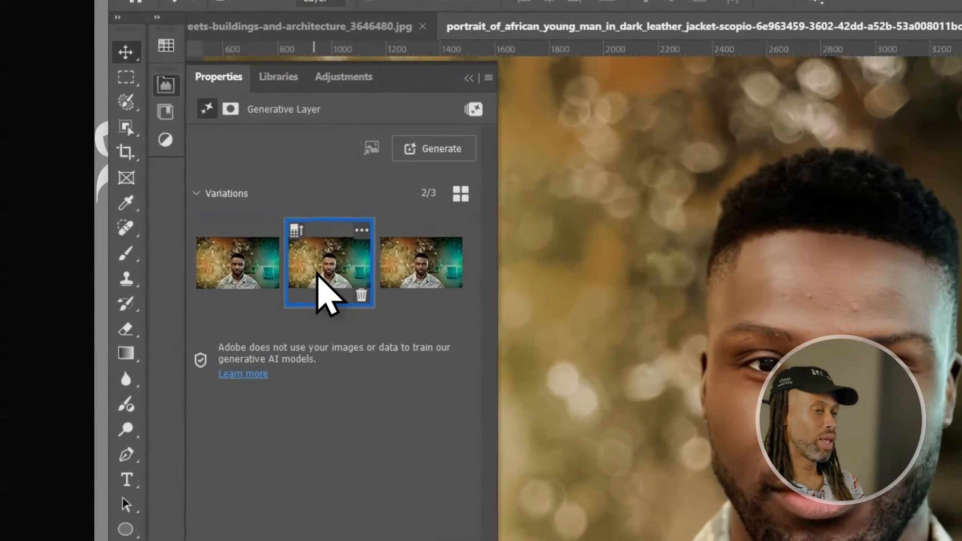
{"action": "left_click", "coordinate": [424, 277]}
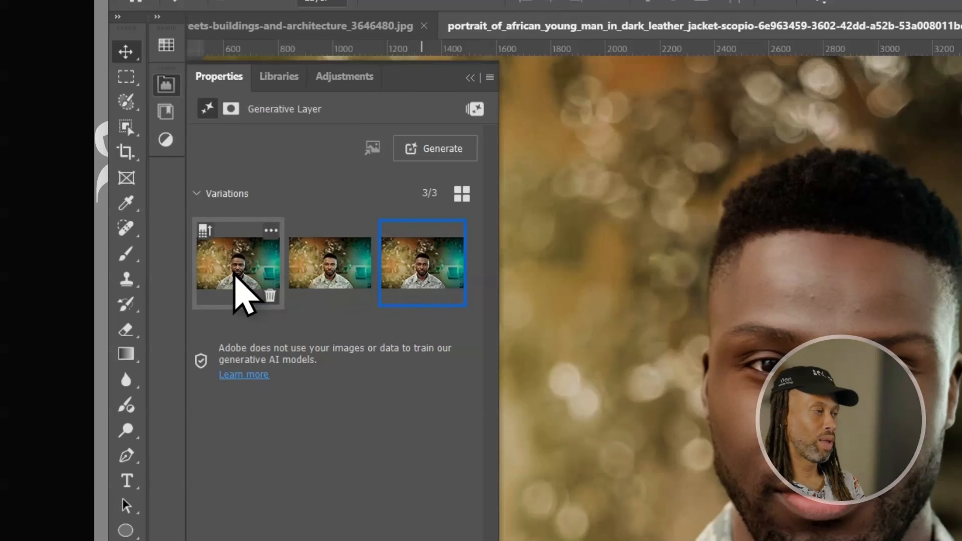
{"action": "left_click", "coordinate": [236, 277]}
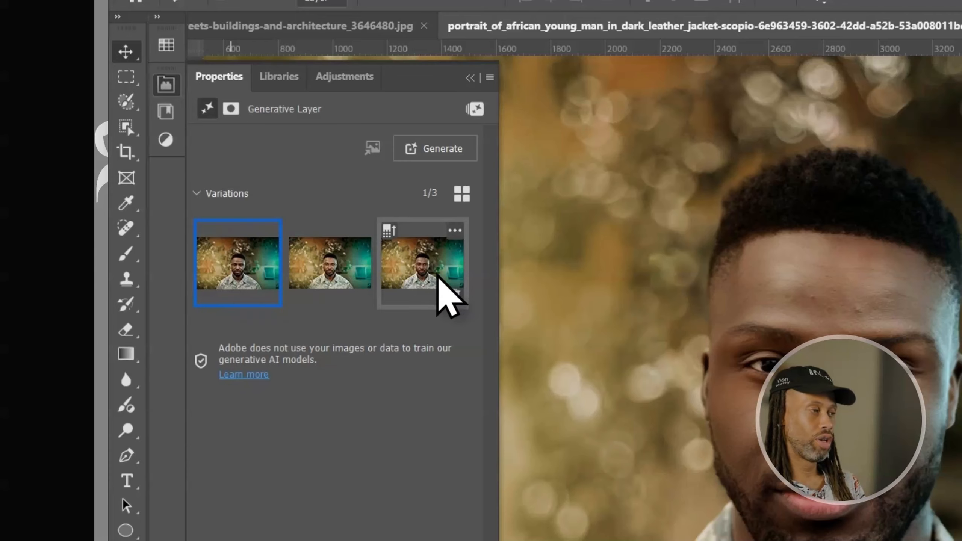
{"action": "left_click", "coordinate": [441, 296]}
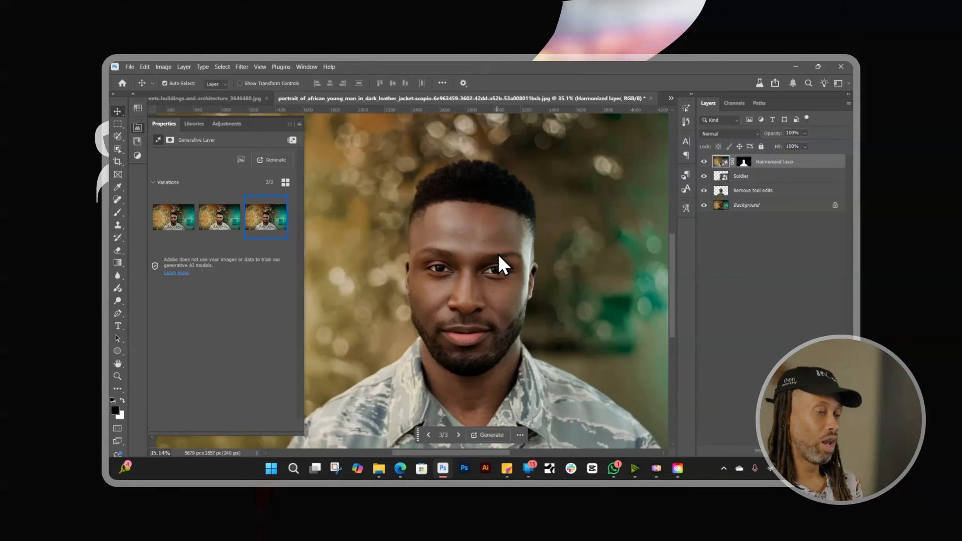
{"action": "scroll", "coordinate": [492, 237], "scroll_direction": "down", "scroll_amount": 3}
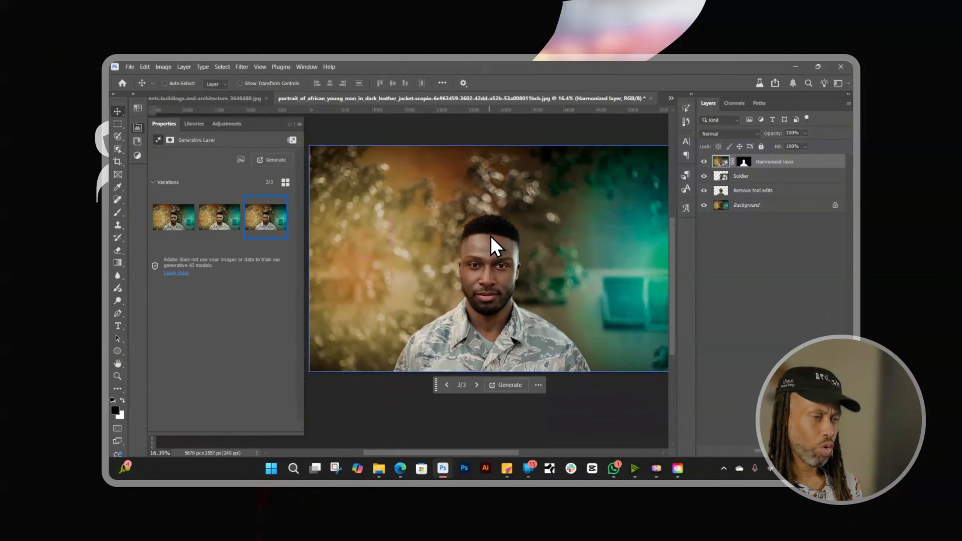
{"action": "scroll", "coordinate": [488, 232], "scroll_direction": "up", "scroll_amount": 2}
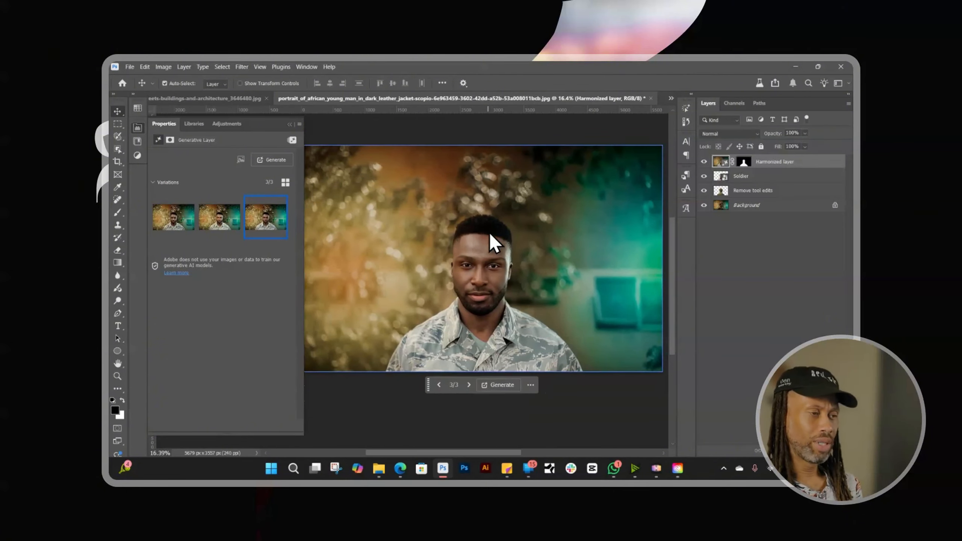
Duplicate the harmonized layer and rename the lower of the two layers "Color"
{"action": "left_click", "coordinate": [742, 176]}
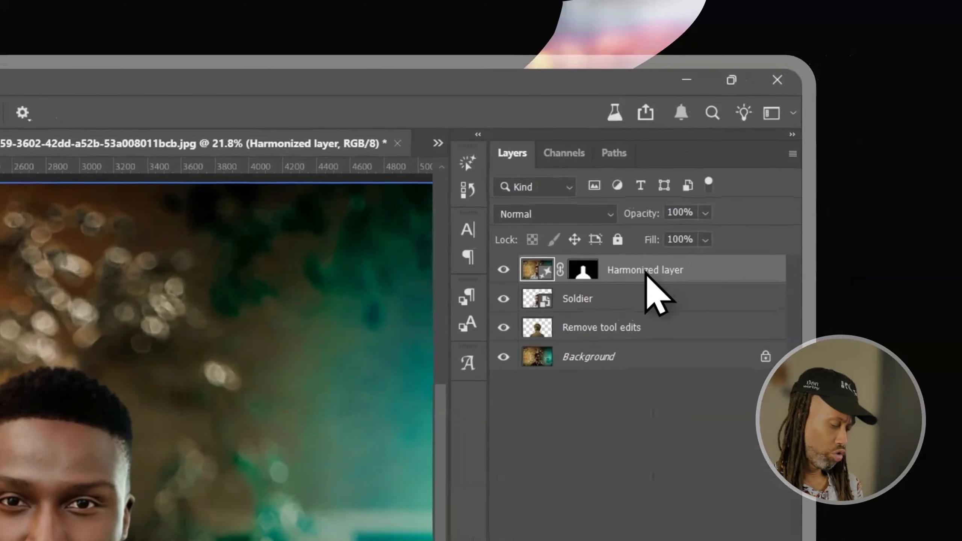
{"action": "key", "text": "ctrl+j"}
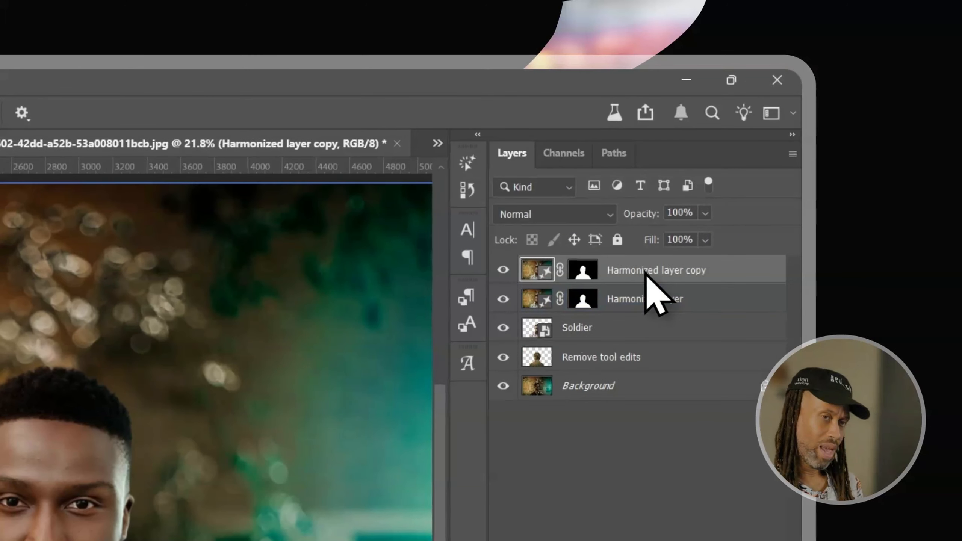
{"action": "left_click", "coordinate": [631, 304]}
{"action": "double_click", "coordinate": [632, 306]}
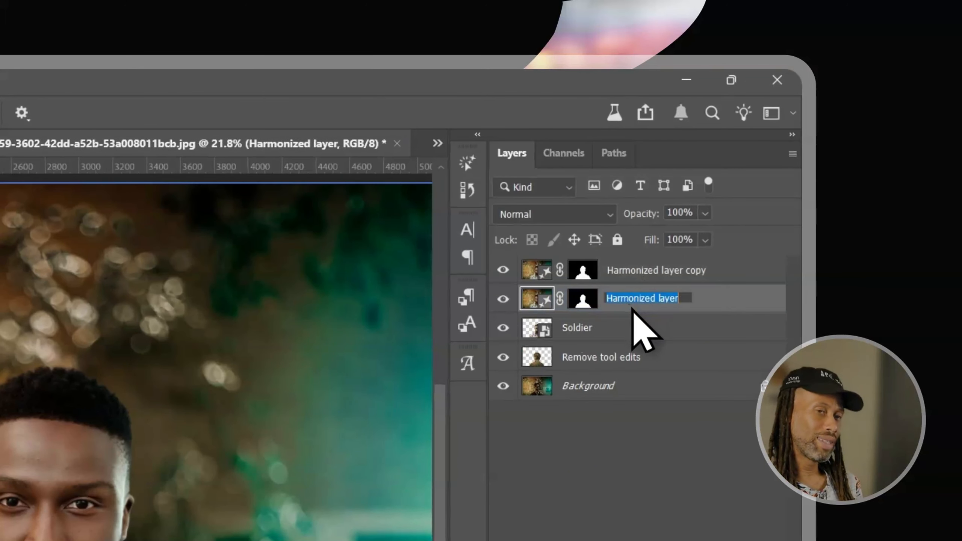
{"action": "type", "text": "Color"}
{"action": "key", "text": "Return"}
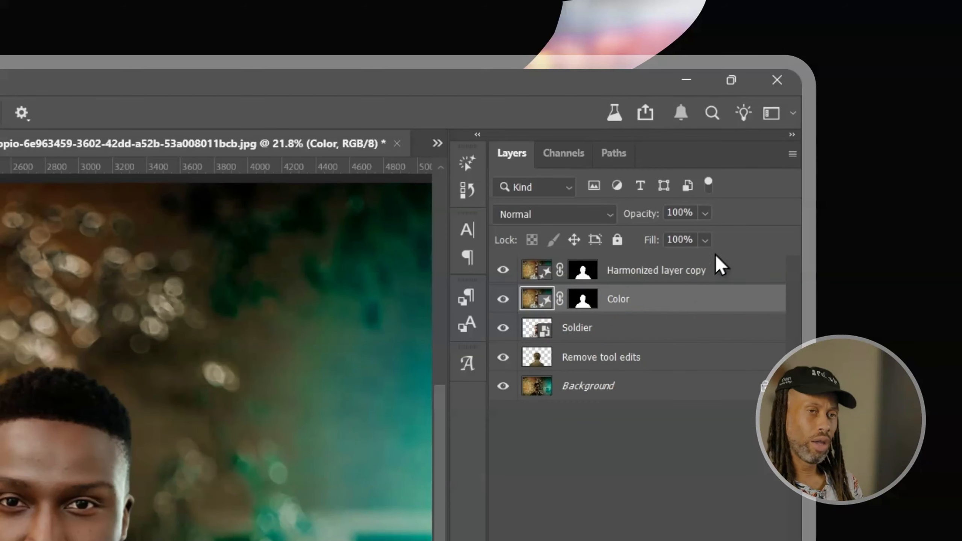
Rename the harmonized layer copy "Luminosity"
{"action": "double_click", "coordinate": [656, 282]}
{"action": "type", "text": "Luminos"}
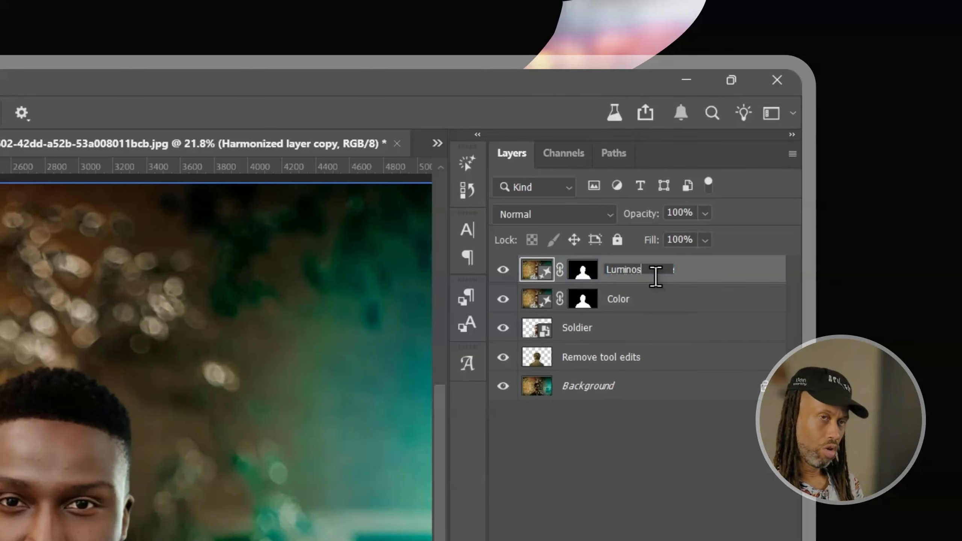
{"action": "type", "text": "ity"}
{"action": "key", "text": "Return"}
Duplicate the Soldier layer to the top of the layer stack and rename the copy "Texture"
{"action": "left_click", "coordinate": [647, 333]}
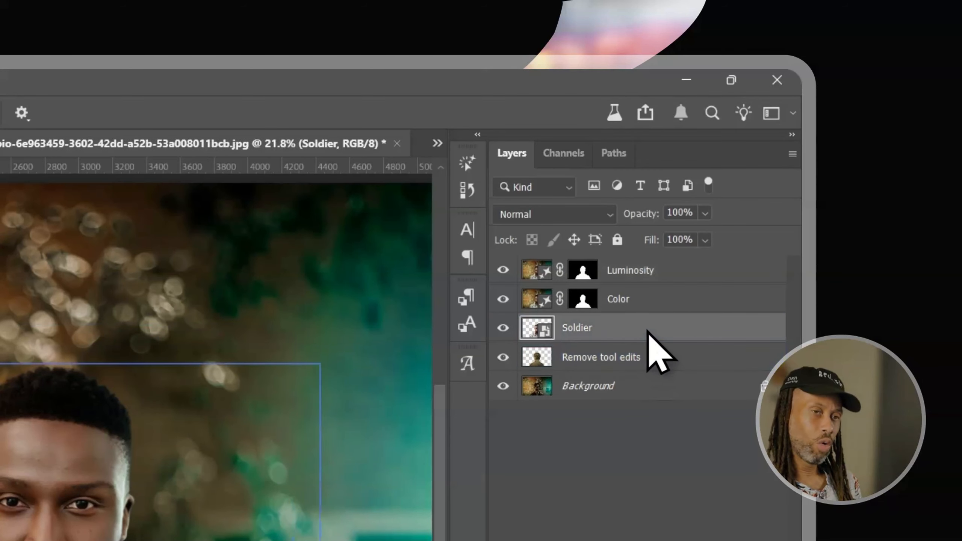
{"action": "left_click_drag", "start_coordinate": [656, 333], "coordinate": [650, 268]}
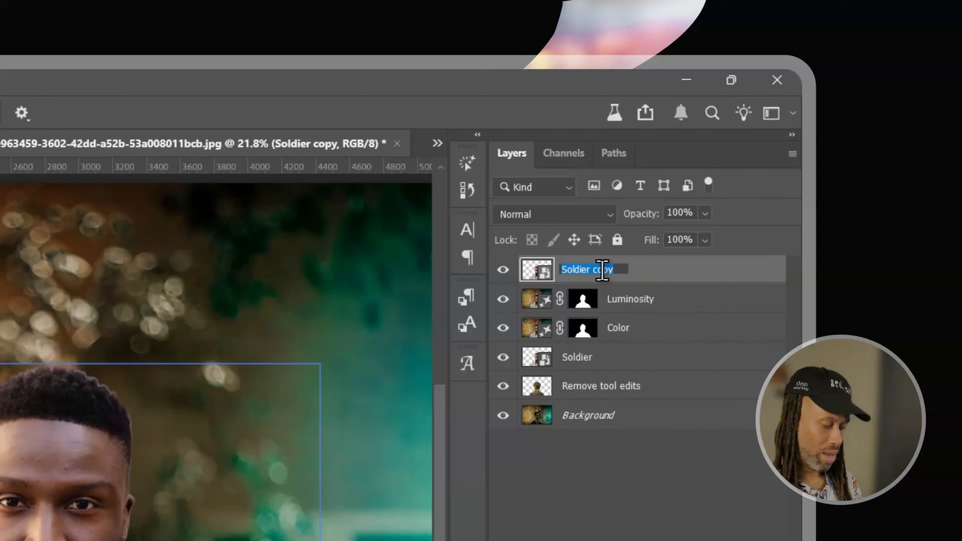
{"action": "type", "text": "Texture"}
{"action": "key", "text": "Return"}
Hide the Texture and Luminosity layers and set the Color layer's blend mode to Color
{"action": "left_click_drag", "start_coordinate": [504, 271], "coordinate": [506, 309]}
{"action": "left_click", "coordinate": [640, 329]}
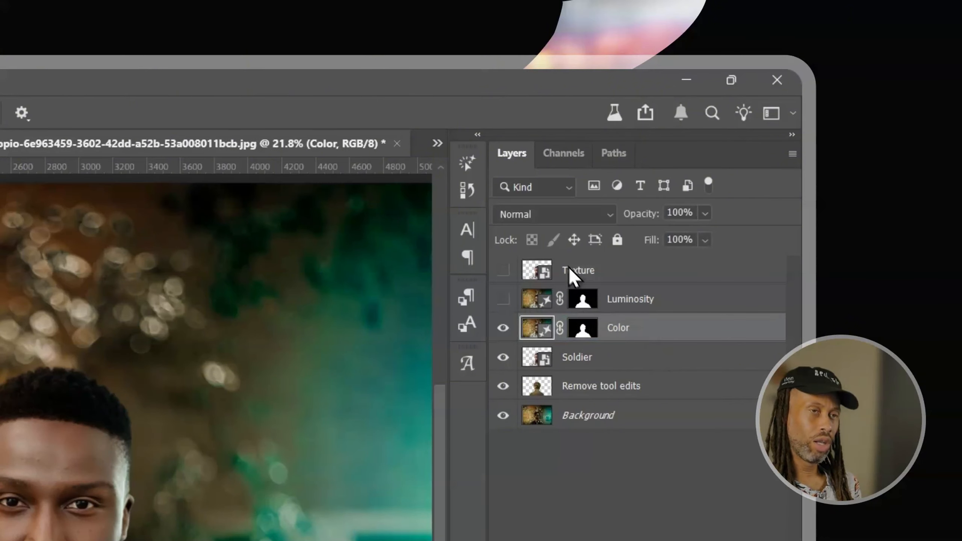
{"action": "left_click", "coordinate": [543, 216]}
{"action": "key", "text": "Down"}
{"action": "left_click", "coordinate": [617, 358]}
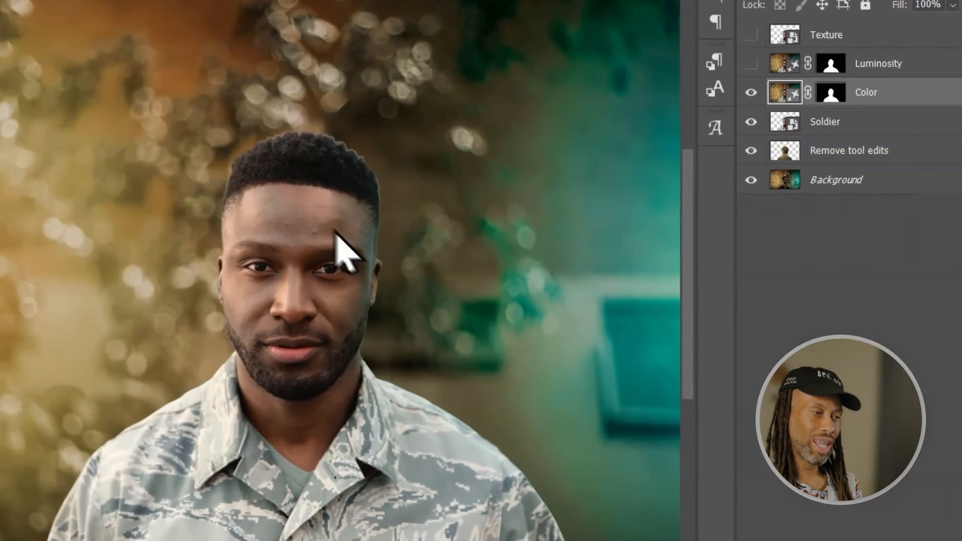
{"action": "scroll", "coordinate": [56, 226], "scroll_direction": "down", "scroll_amount": 3}
{"action": "scroll", "coordinate": [59, 218], "scroll_direction": "up", "scroll_amount": 2}
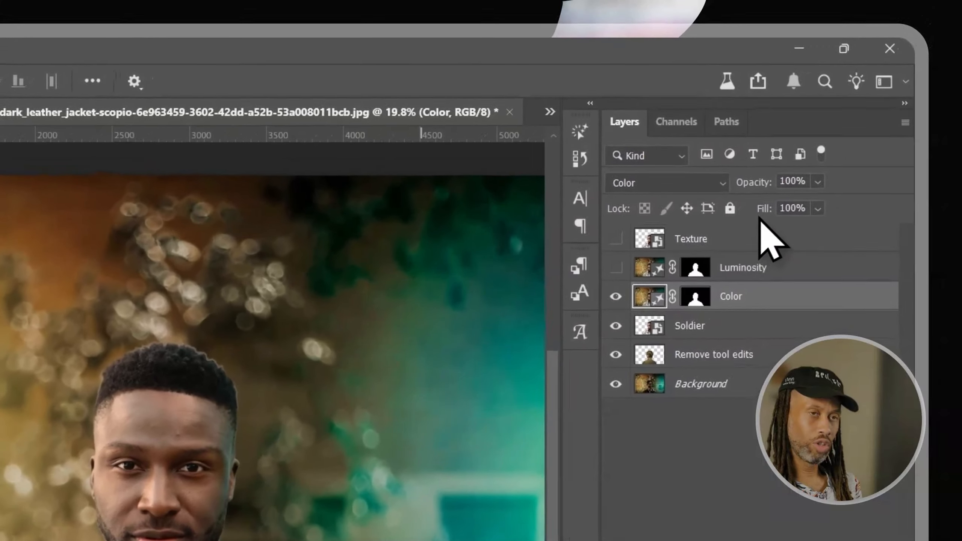
{"action": "left_click_drag", "start_coordinate": [768, 212], "coordinate": [739, 211]}
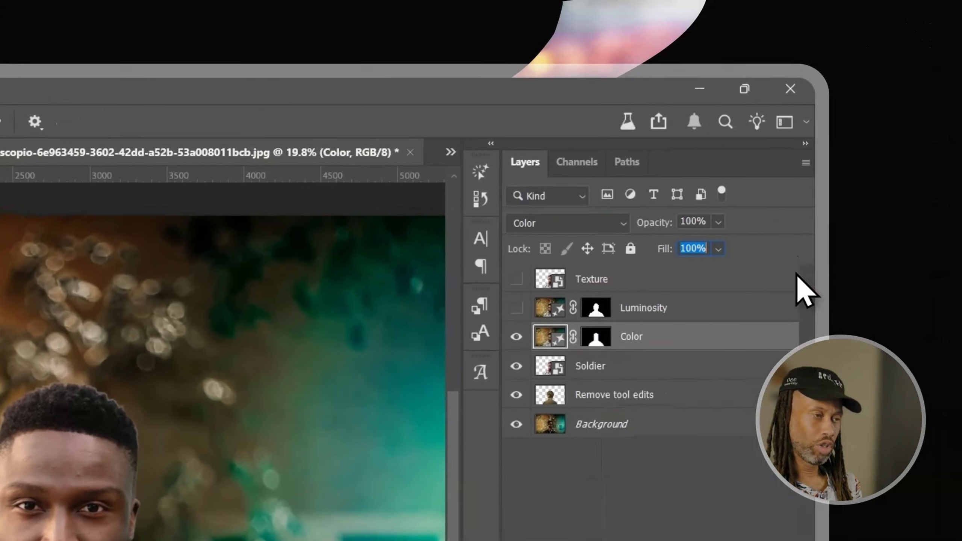
{"action": "left_click", "coordinate": [840, 299]}
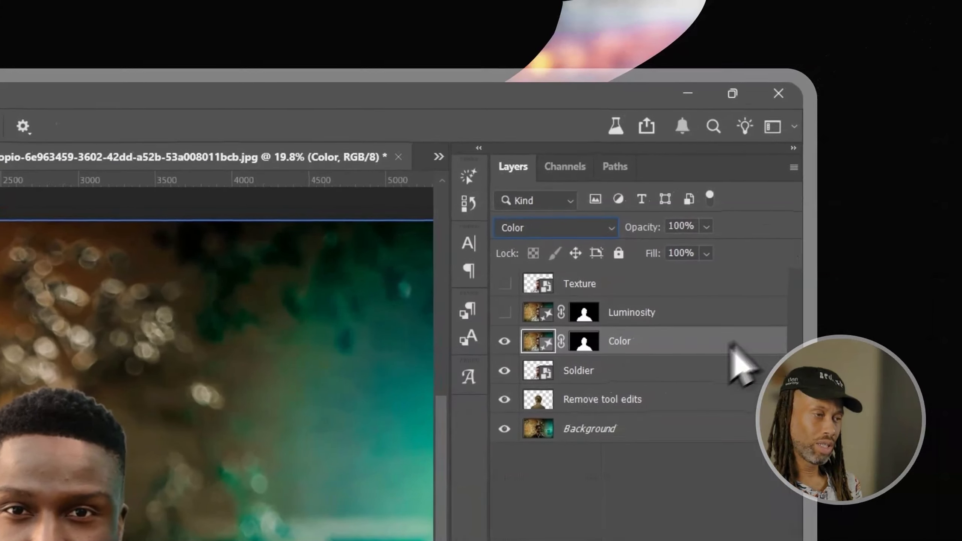
Show the Luminosity layer and set its blend mode to Luminosity
{"action": "left_click", "coordinate": [640, 317]}
{"action": "left_click", "coordinate": [503, 313]}
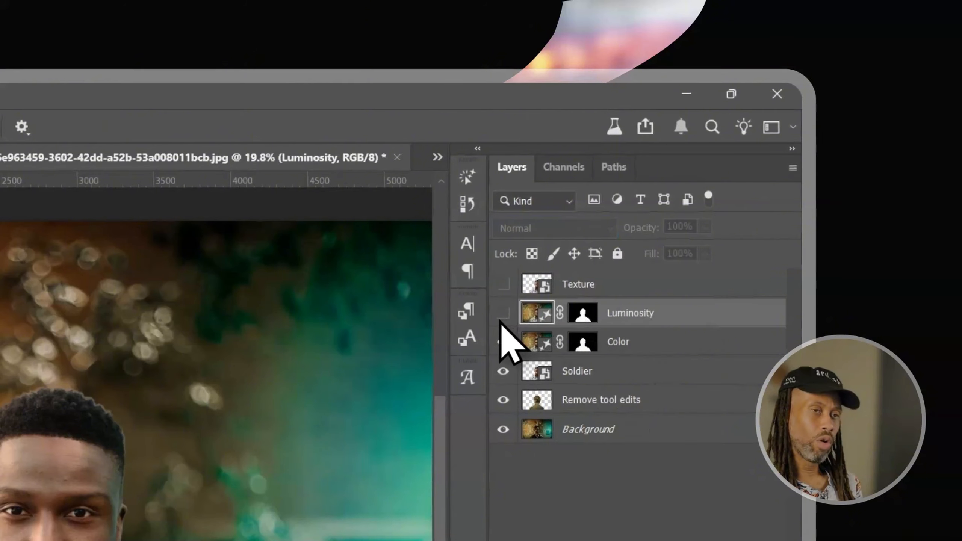
{"action": "left_click", "coordinate": [503, 342]}
{"action": "left_click", "coordinate": [545, 228]}
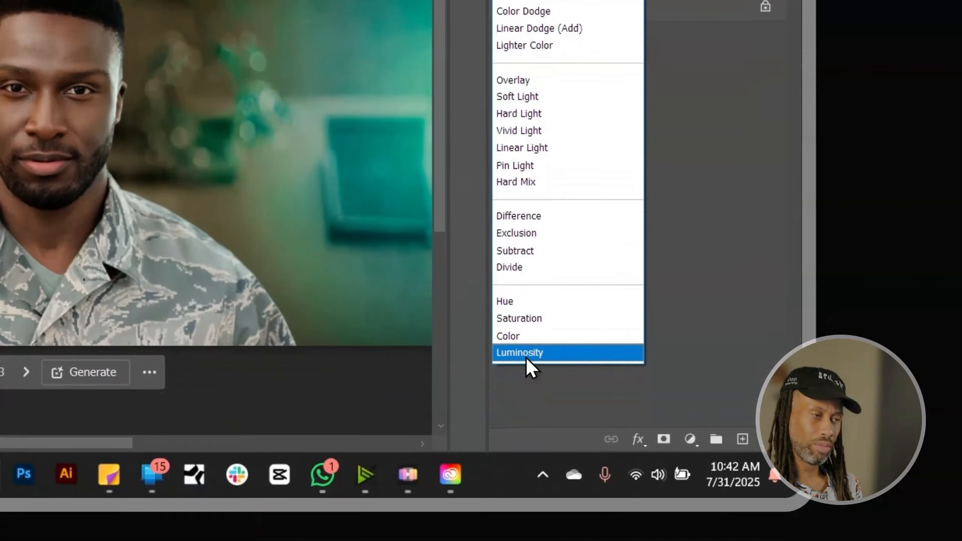
{"action": "left_click", "coordinate": [527, 355]}
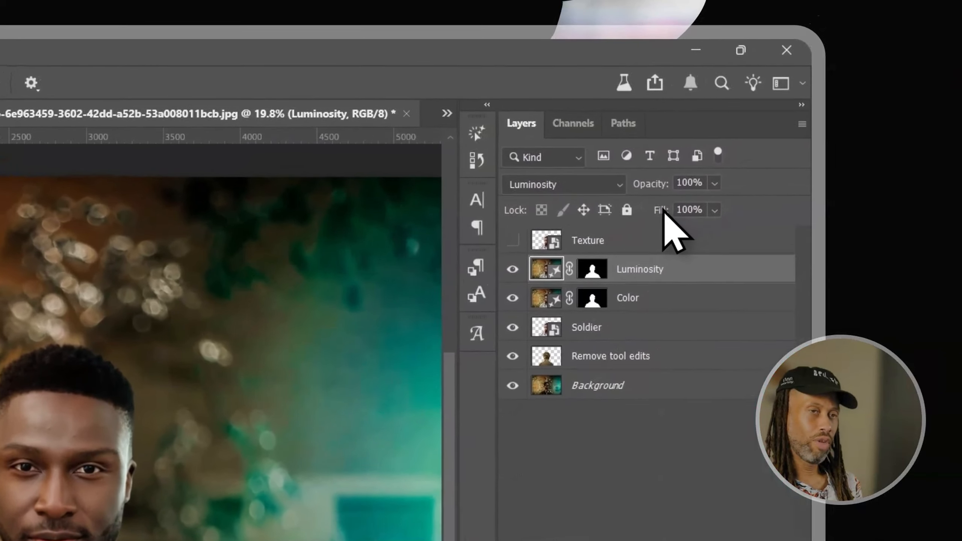
{"action": "left_click_drag", "start_coordinate": [664, 212], "coordinate": [634, 211]}
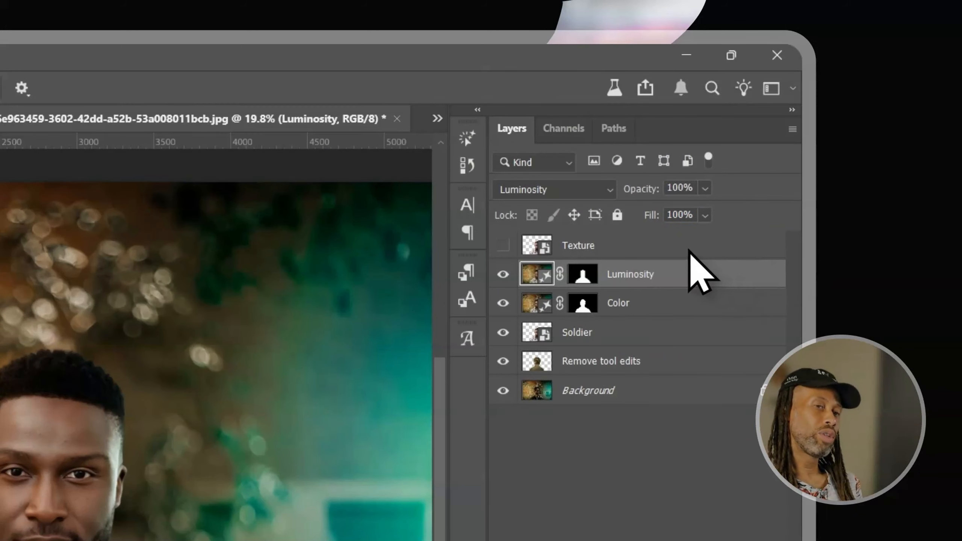
Show the Texture layer and add a gray Solid Color fill layer directly above it
{"action": "left_click", "coordinate": [635, 251]}
{"action": "left_click", "coordinate": [503, 247]}
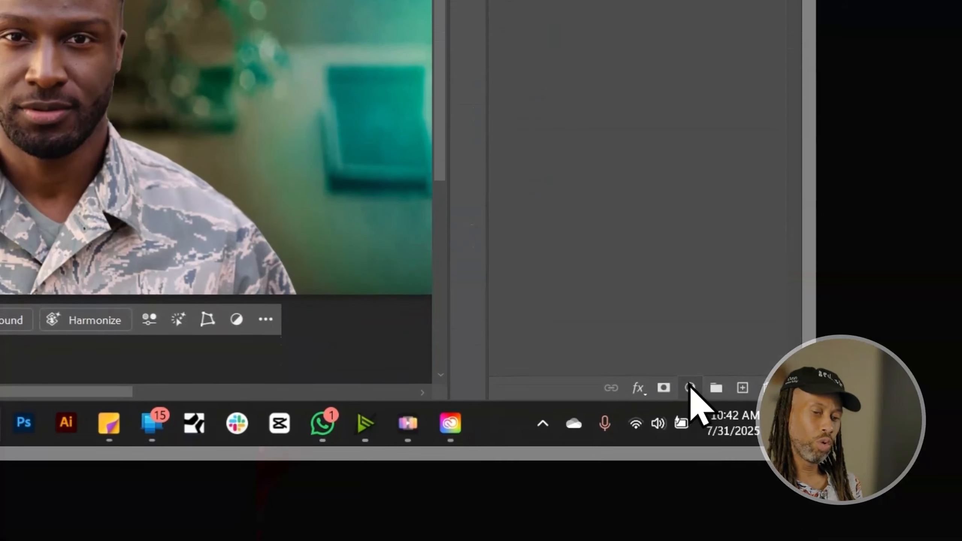
{"action": "left_click", "coordinate": [690, 387]}
{"action": "left_click", "coordinate": [682, 41]}
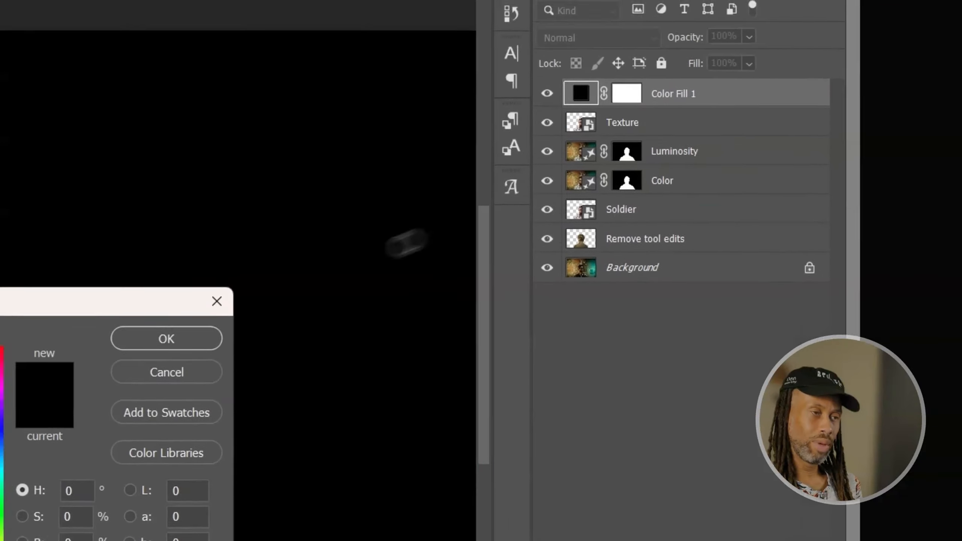
{"action": "left_click", "coordinate": [327, 303]}
{"action": "left_click", "coordinate": [140, 340]}
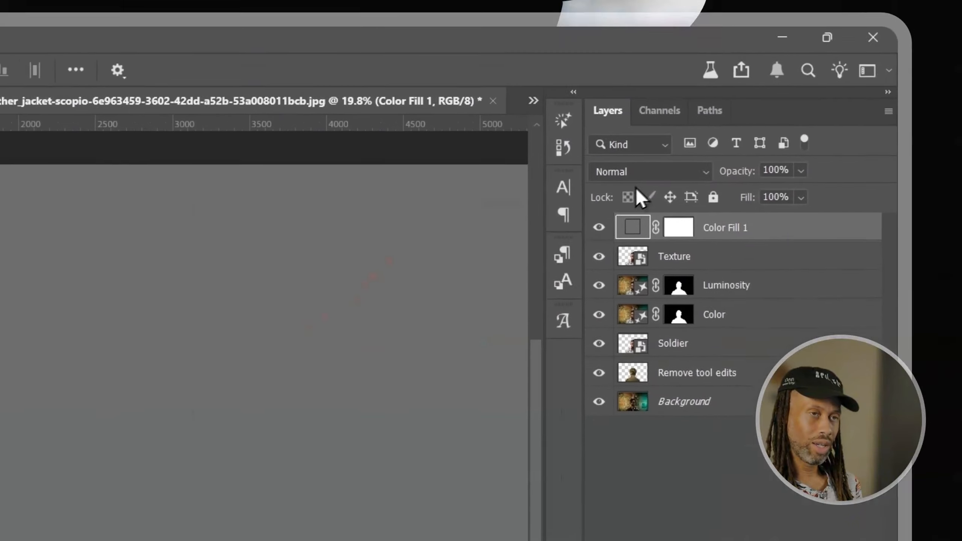
Set the gray fill layer's blend mode to Color and clip it to the Texture layer
{"action": "left_click", "coordinate": [650, 171]}
{"action": "left_click", "coordinate": [520, 400]}
{"action": "left_click", "coordinate": [701, 373]}
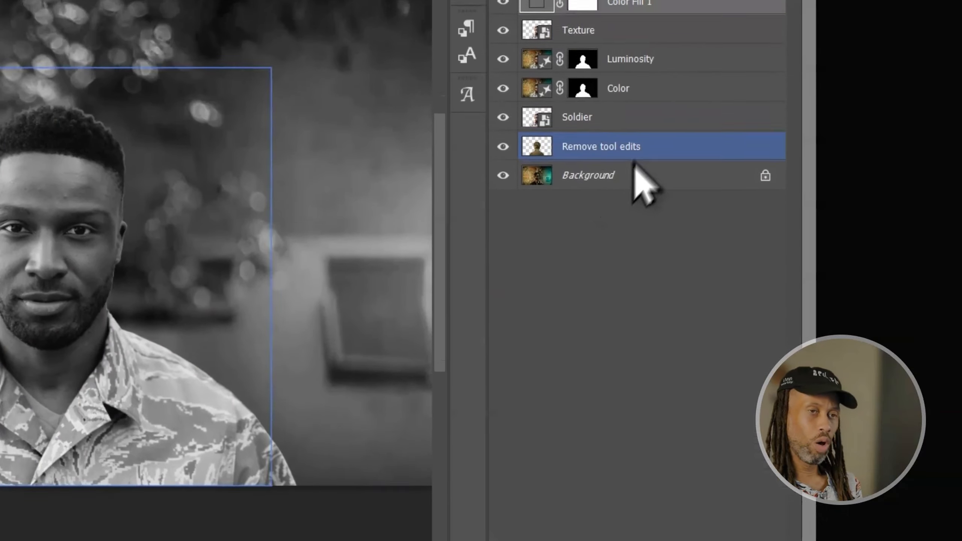
{"action": "left_click", "coordinate": [649, 16], "text": "alt"}
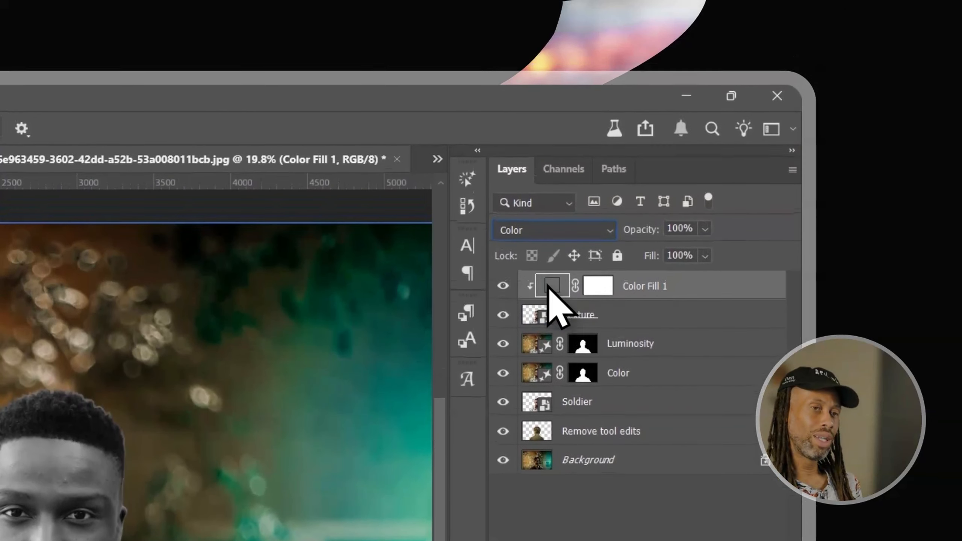
{"action": "left_click", "coordinate": [603, 317]}
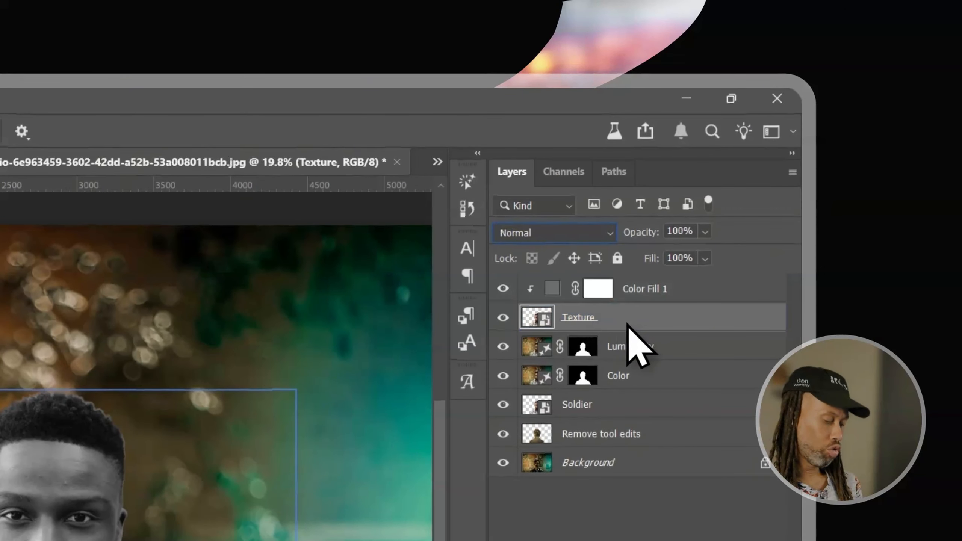
{"action": "key", "text": "ctrl+u"}
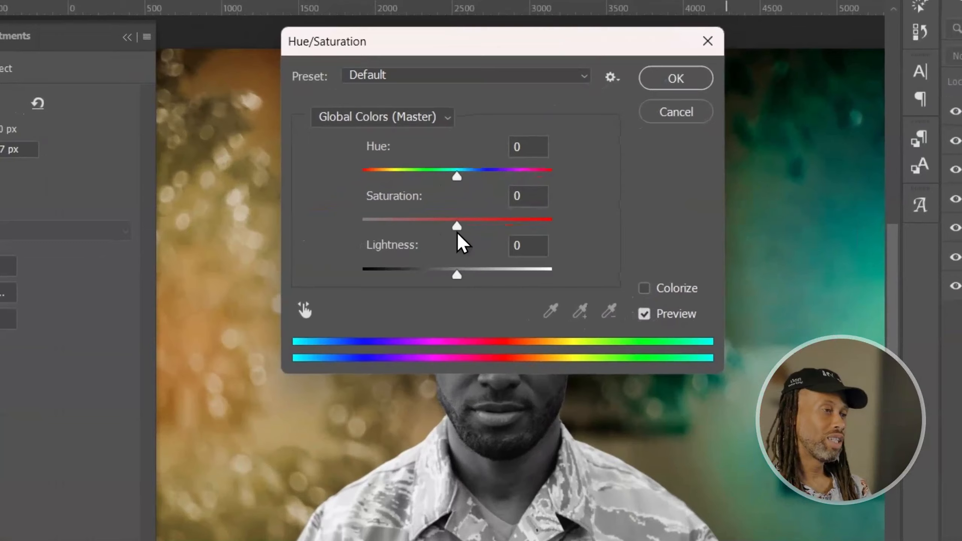
{"action": "left_click_drag", "start_coordinate": [457, 232], "coordinate": [405, 230]}
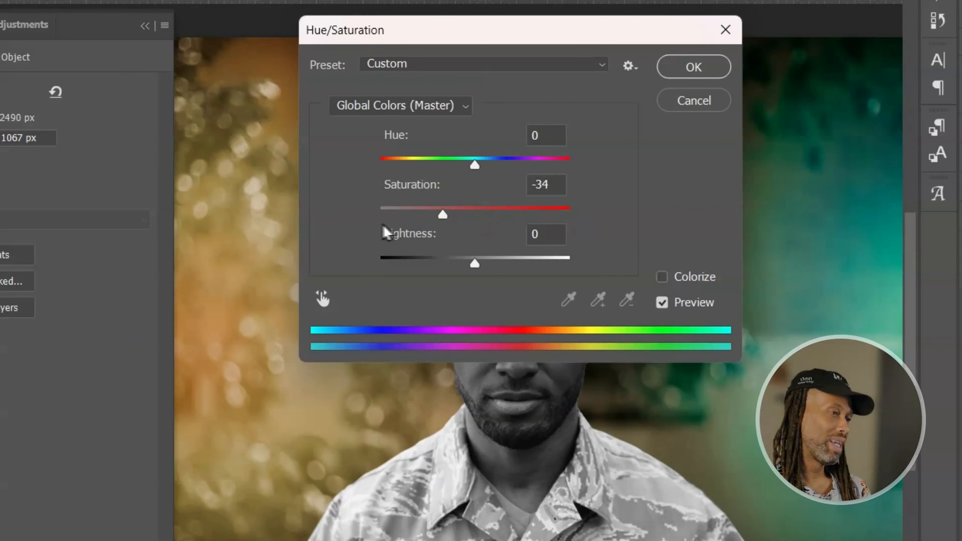
{"action": "left_click", "coordinate": [680, 106]}
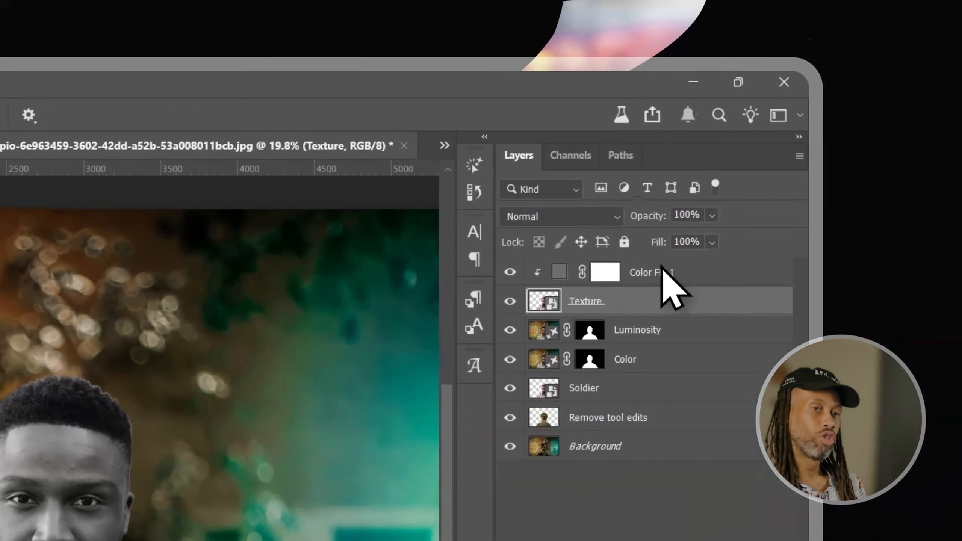
{"action": "left_click", "coordinate": [659, 294]}
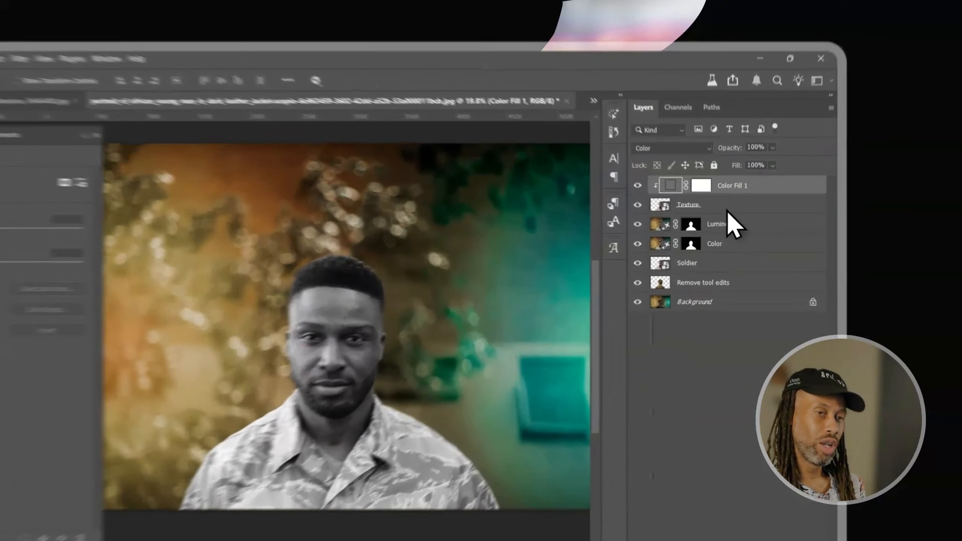
Apply a High Pass filter with a 10-pixel radius to the Texture layer and set the layer's blend mode to Overlay
{"action": "left_click", "coordinate": [729, 205]}
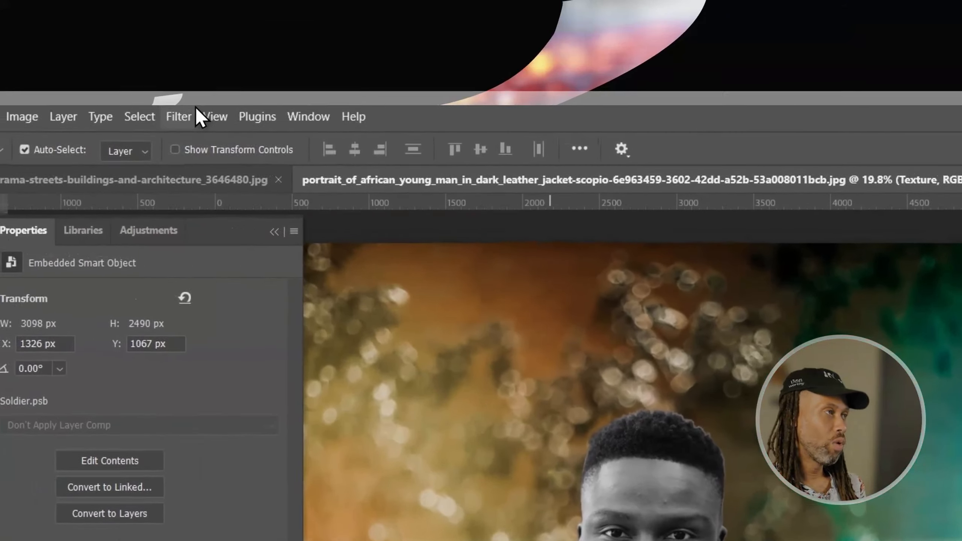
{"action": "left_click", "coordinate": [191, 114]}
{"action": "mouse_move", "coordinate": [507, 421]}
{"action": "left_click", "coordinate": [580, 430]}
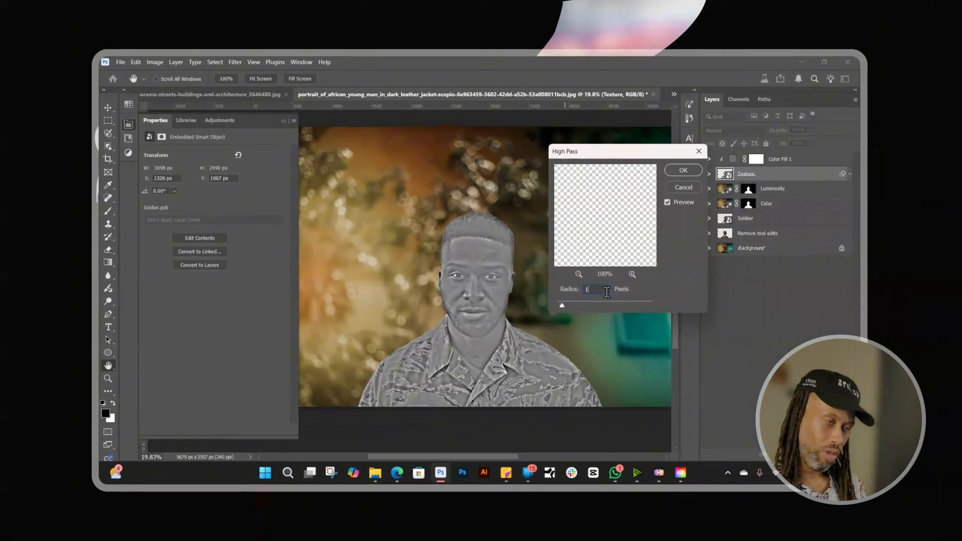
{"action": "type", "text": "10"}
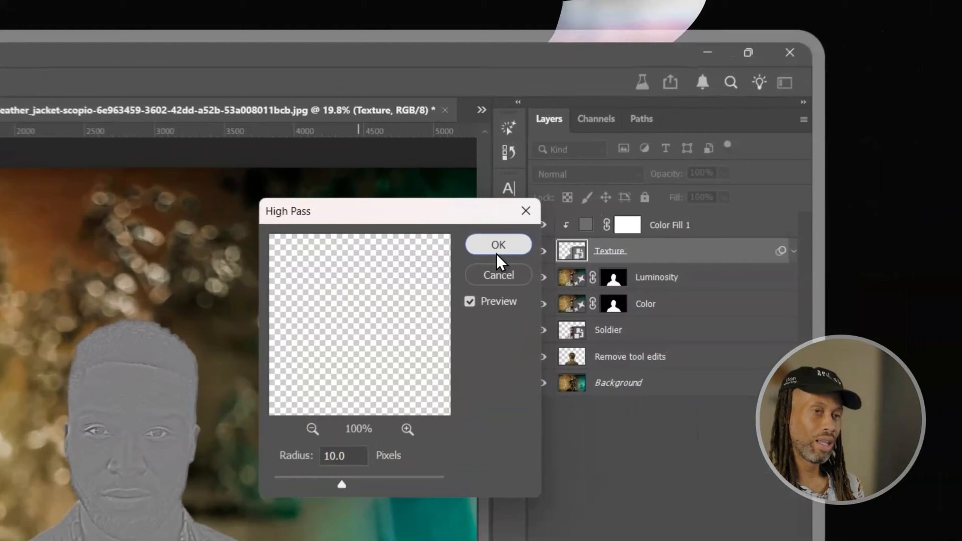
{"action": "left_click", "coordinate": [679, 175]}
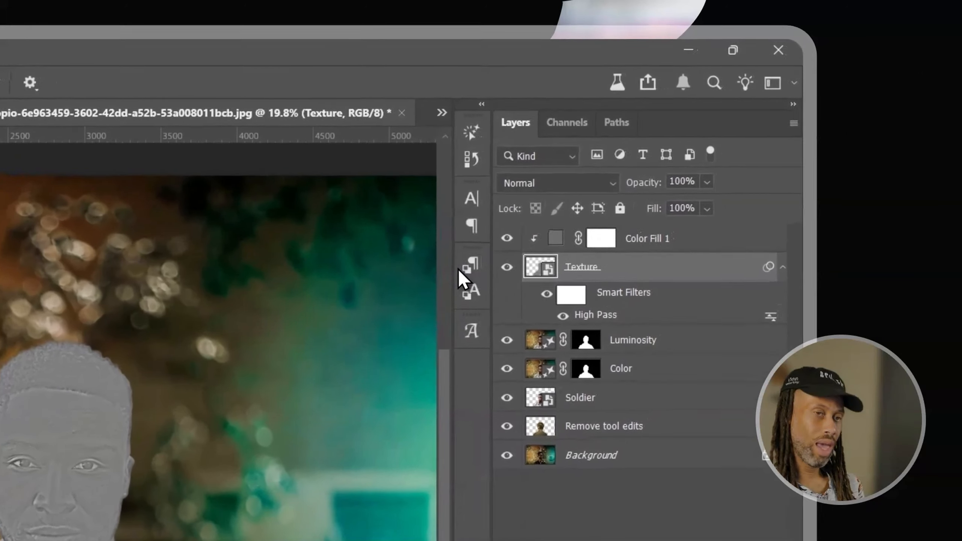
{"action": "left_click", "coordinate": [567, 185]}
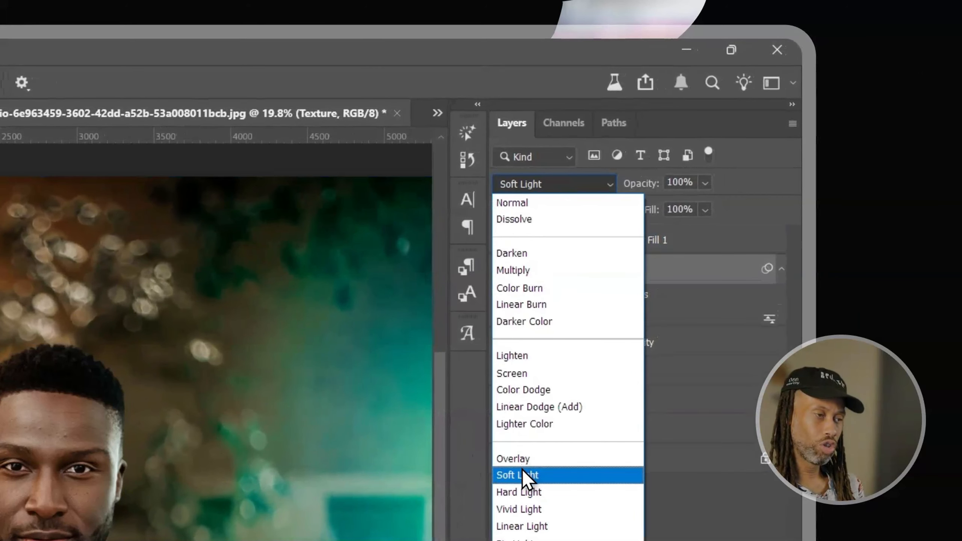
{"action": "left_click", "coordinate": [523, 459]}
Compare the soldier's facial detail with the Texture layer hidden and shown
{"action": "scroll", "coordinate": [488, 228], "scroll_direction": "up", "scroll_amount": 3}
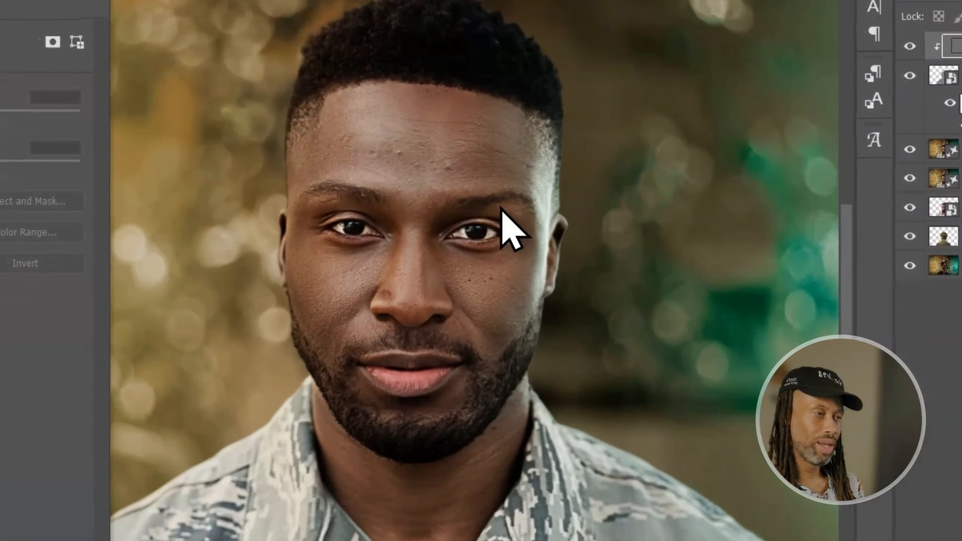
{"action": "scroll", "coordinate": [491, 182], "scroll_direction": "down", "scroll_amount": 3}
{"action": "scroll", "coordinate": [504, 108], "scroll_direction": "up", "scroll_amount": 4}
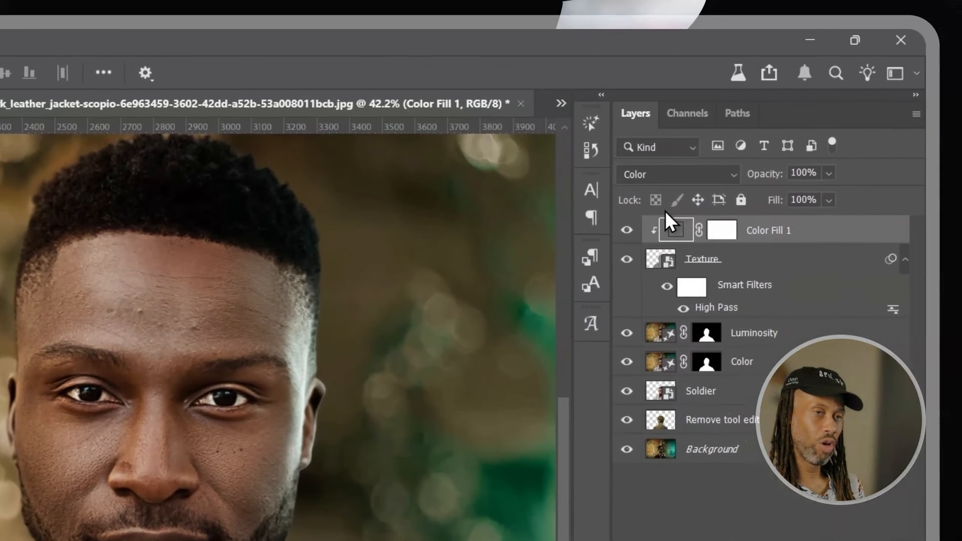
{"action": "left_click", "coordinate": [911, 75]}
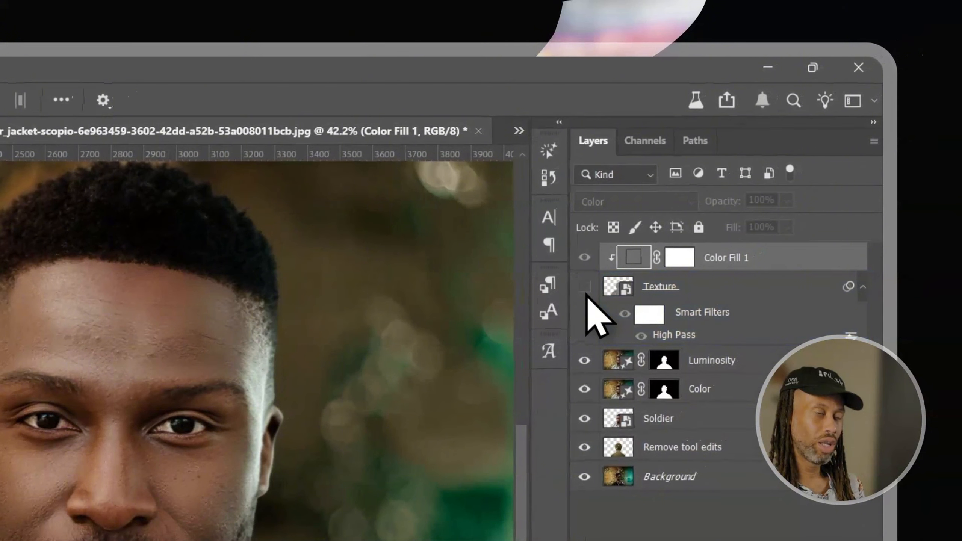
{"action": "left_click", "coordinate": [585, 291]}
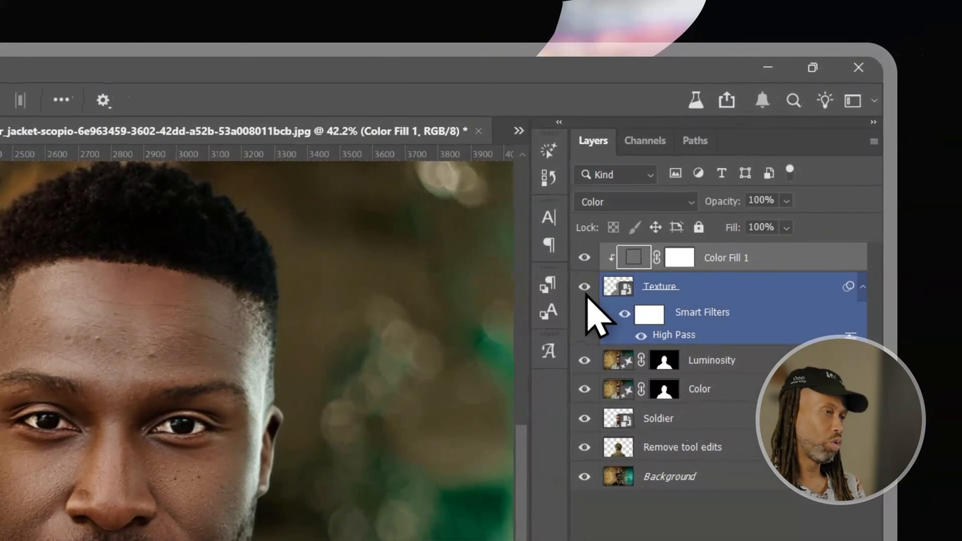
{"action": "left_click", "coordinate": [586, 292]}
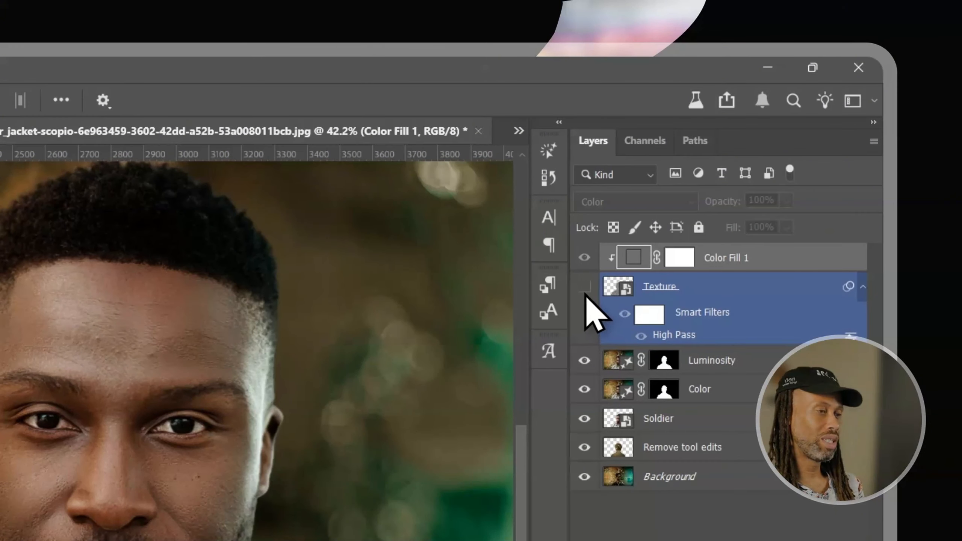
{"action": "left_click", "coordinate": [585, 292]}
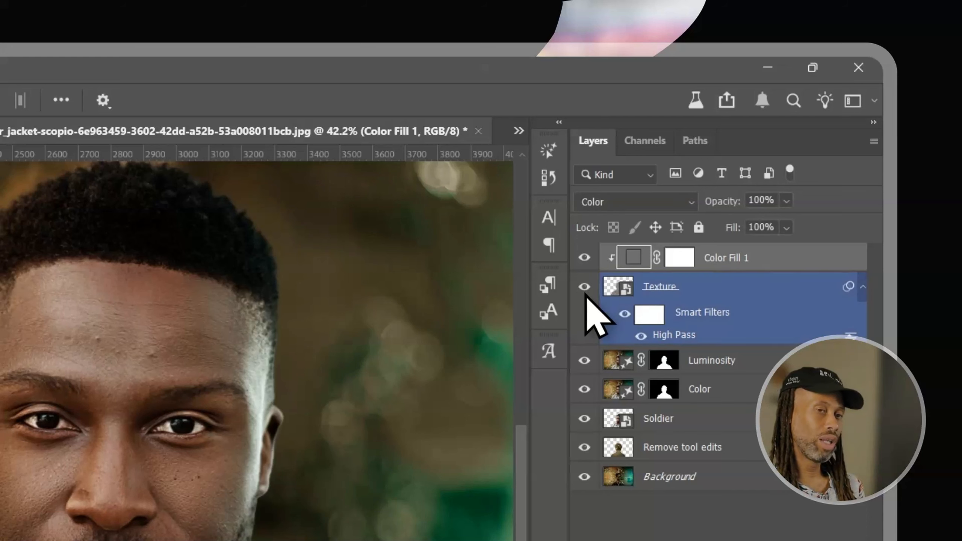
Try High Pass radii of 30 and 50 pixels on the Texture layer and settle on 25 pixels
{"action": "double_click", "coordinate": [680, 340]}
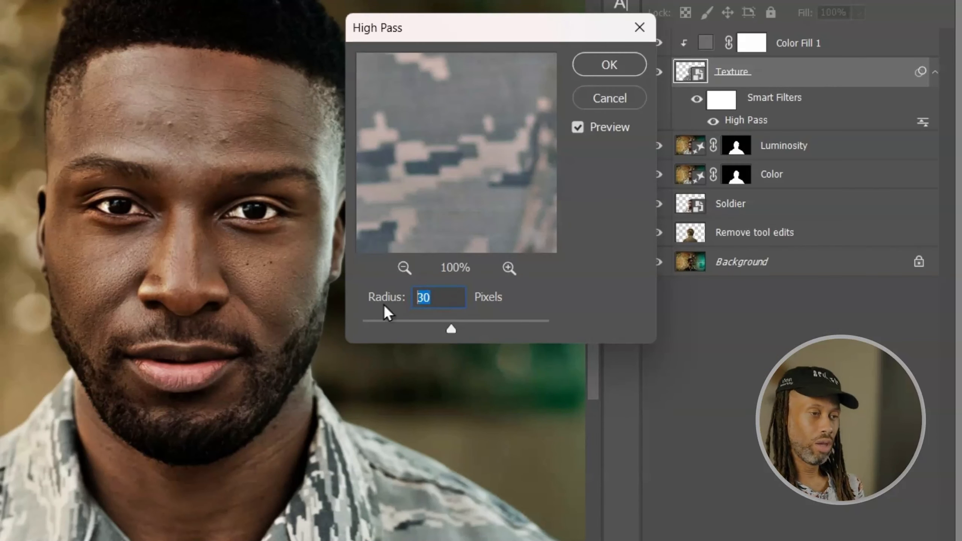
{"action": "type", "text": "50"}
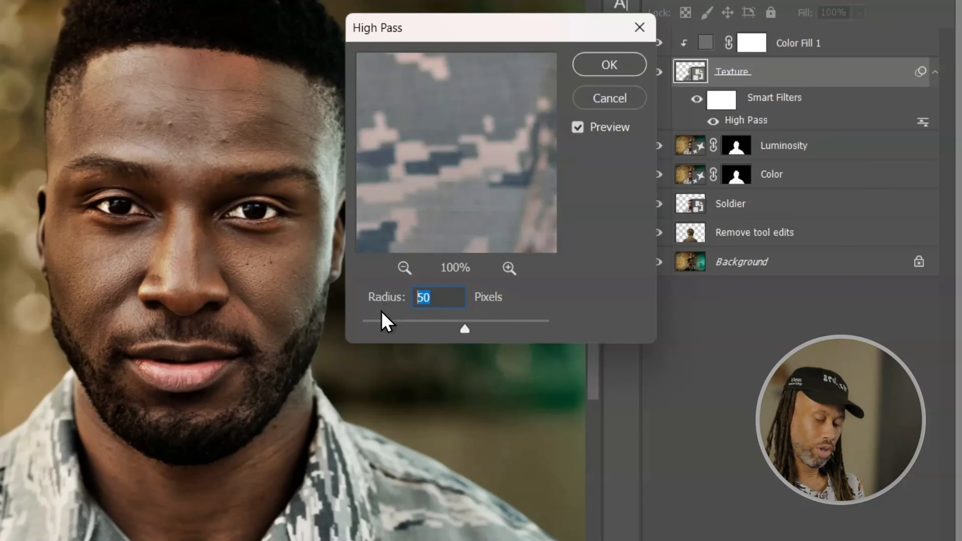
{"action": "type", "text": "25."}
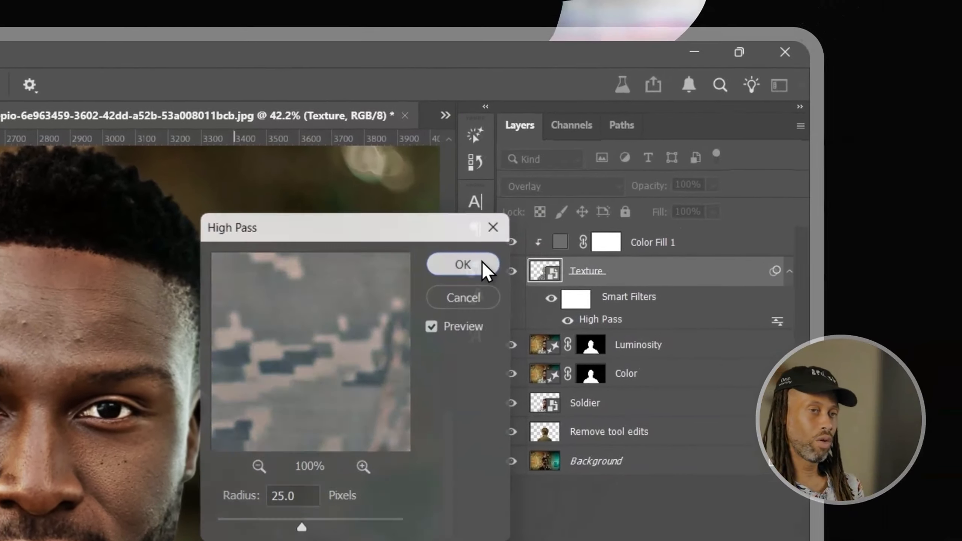
{"action": "left_click", "coordinate": [609, 64]}
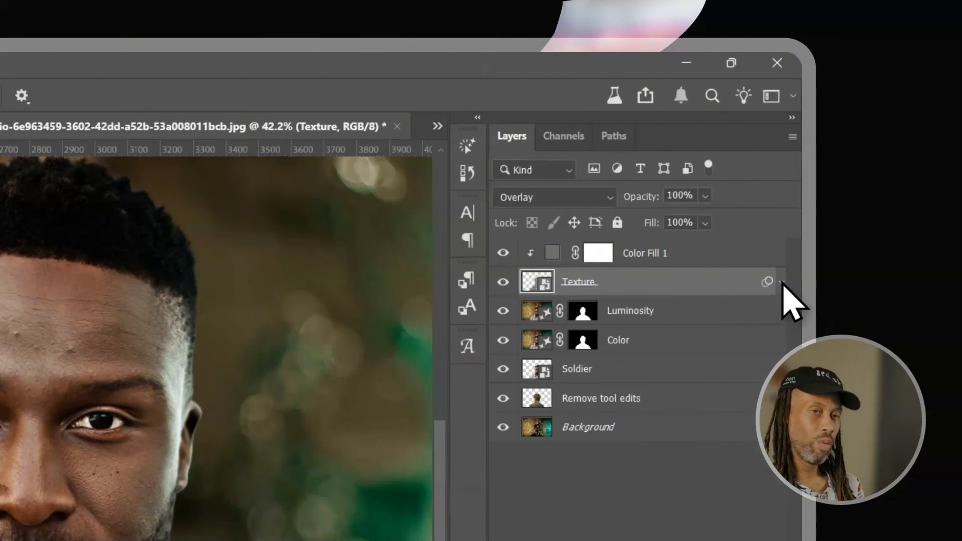
Group the gray fill, Texture, Luminosity and Color layers and name the group "Harmonized"
{"action": "left_click", "coordinate": [657, 253]}
{"action": "left_click", "coordinate": [649, 343], "text": "shift"}
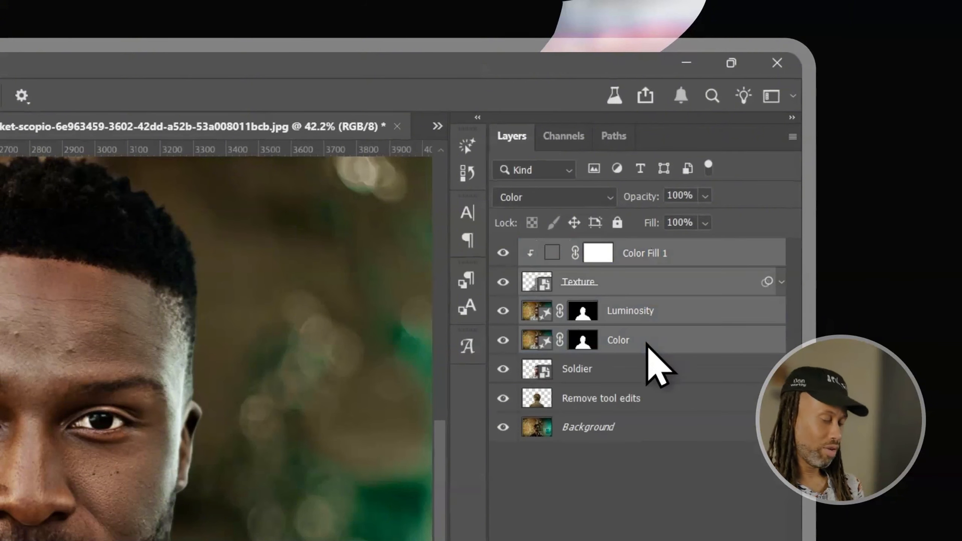
{"action": "key", "text": "ctrl+g"}
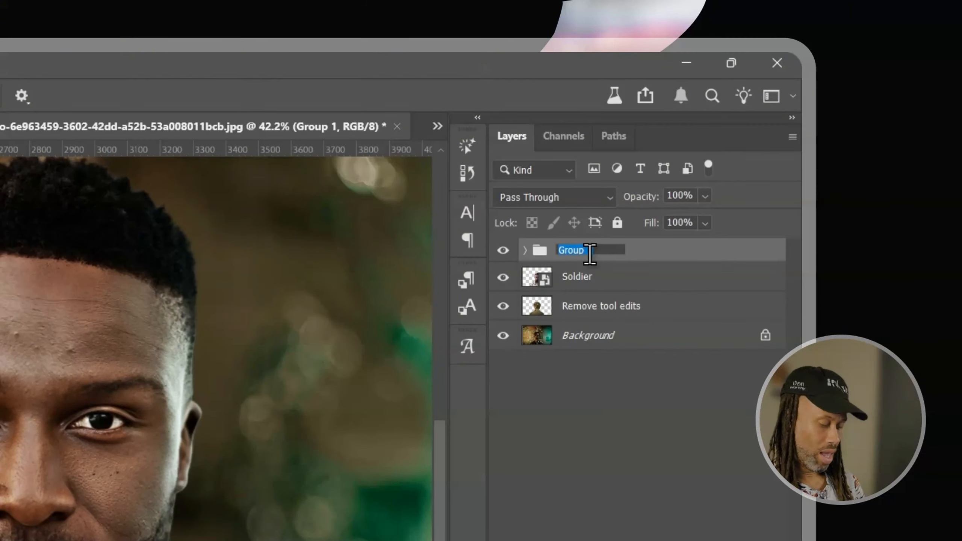
{"action": "type", "text": "Harmonized"}
{"action": "key", "text": "Return"}
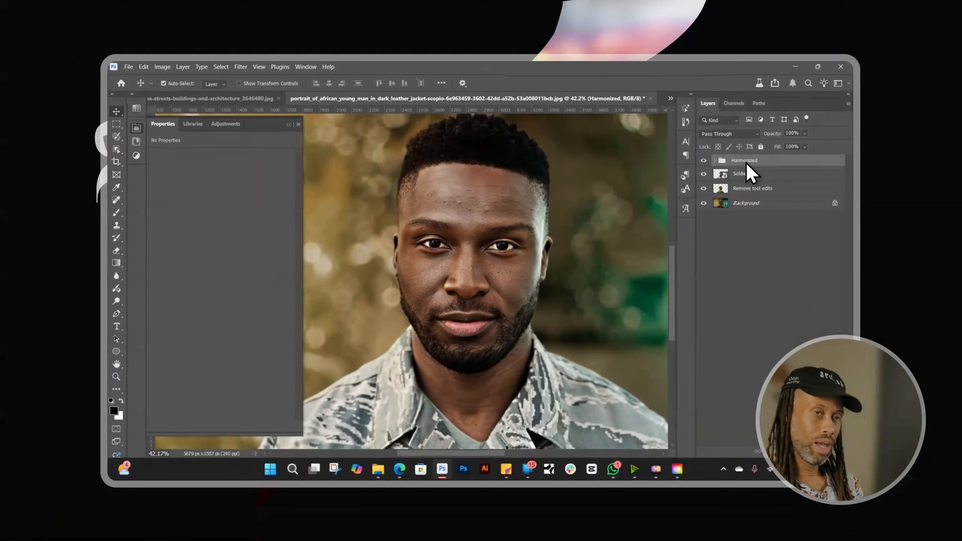
Compare the whole composite with the Harmonized group hidden and shown
{"action": "left_click", "coordinate": [703, 161]}
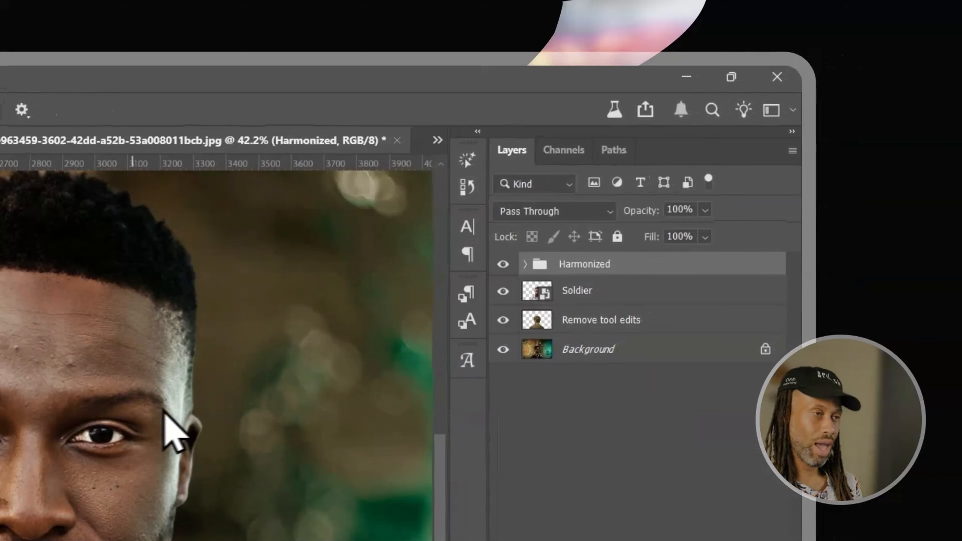
{"action": "scroll", "coordinate": [133, 406], "scroll_direction": "down", "scroll_amount": 4}
{"action": "scroll", "coordinate": [418, 515], "scroll_direction": "down", "scroll_amount": 3}
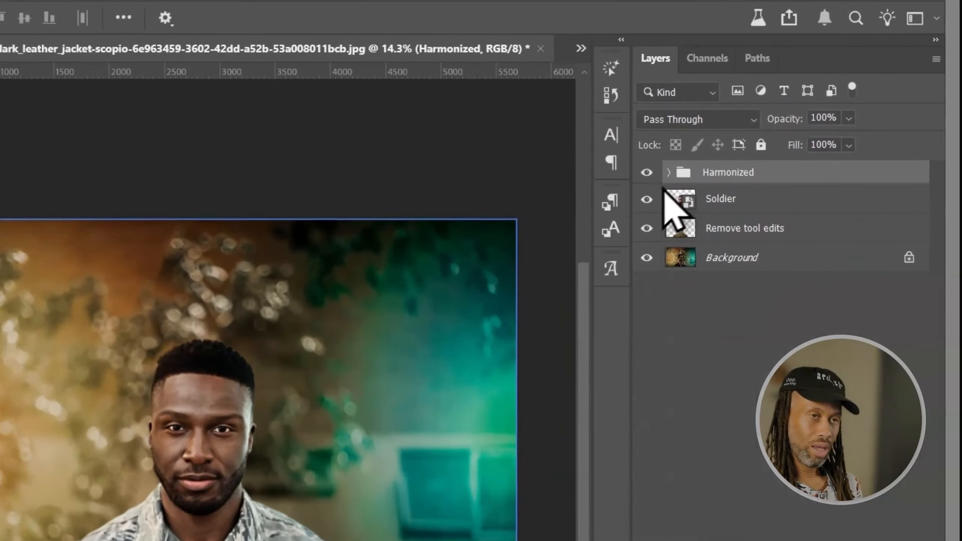
{"action": "left_click", "coordinate": [518, 251]}
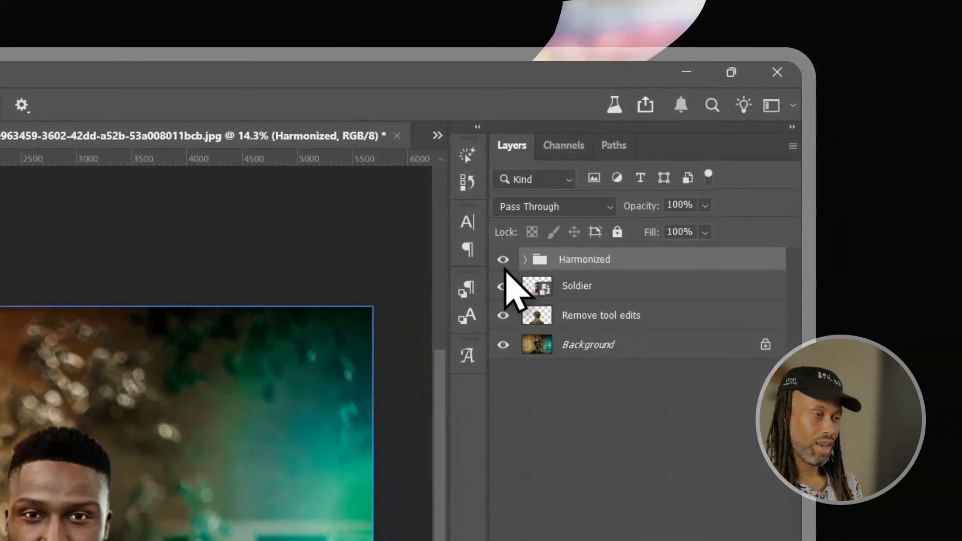